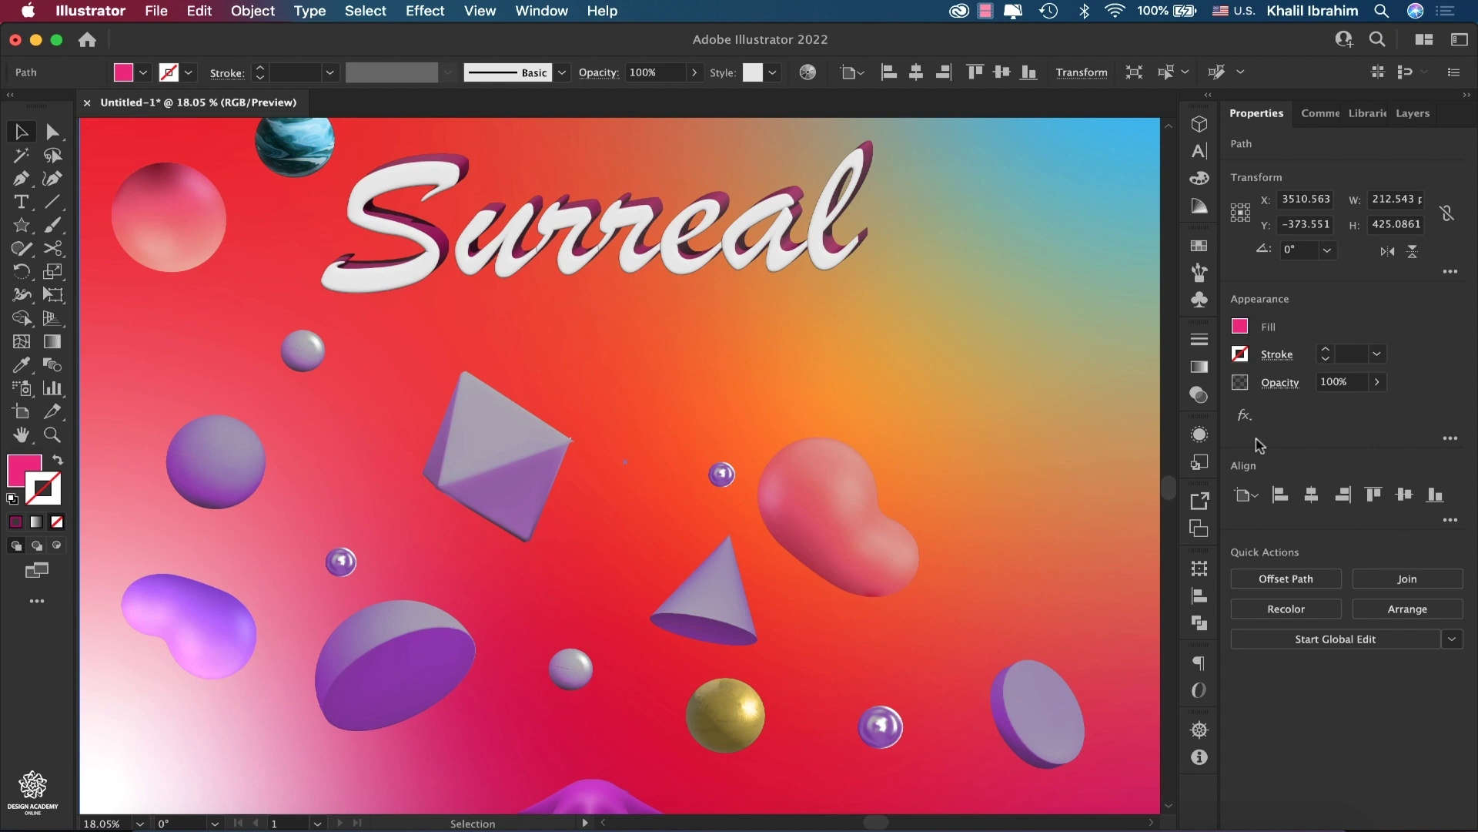
Apply a 3D Extrude & Bevel effect to the Surreal lettering path
click(542, 11)
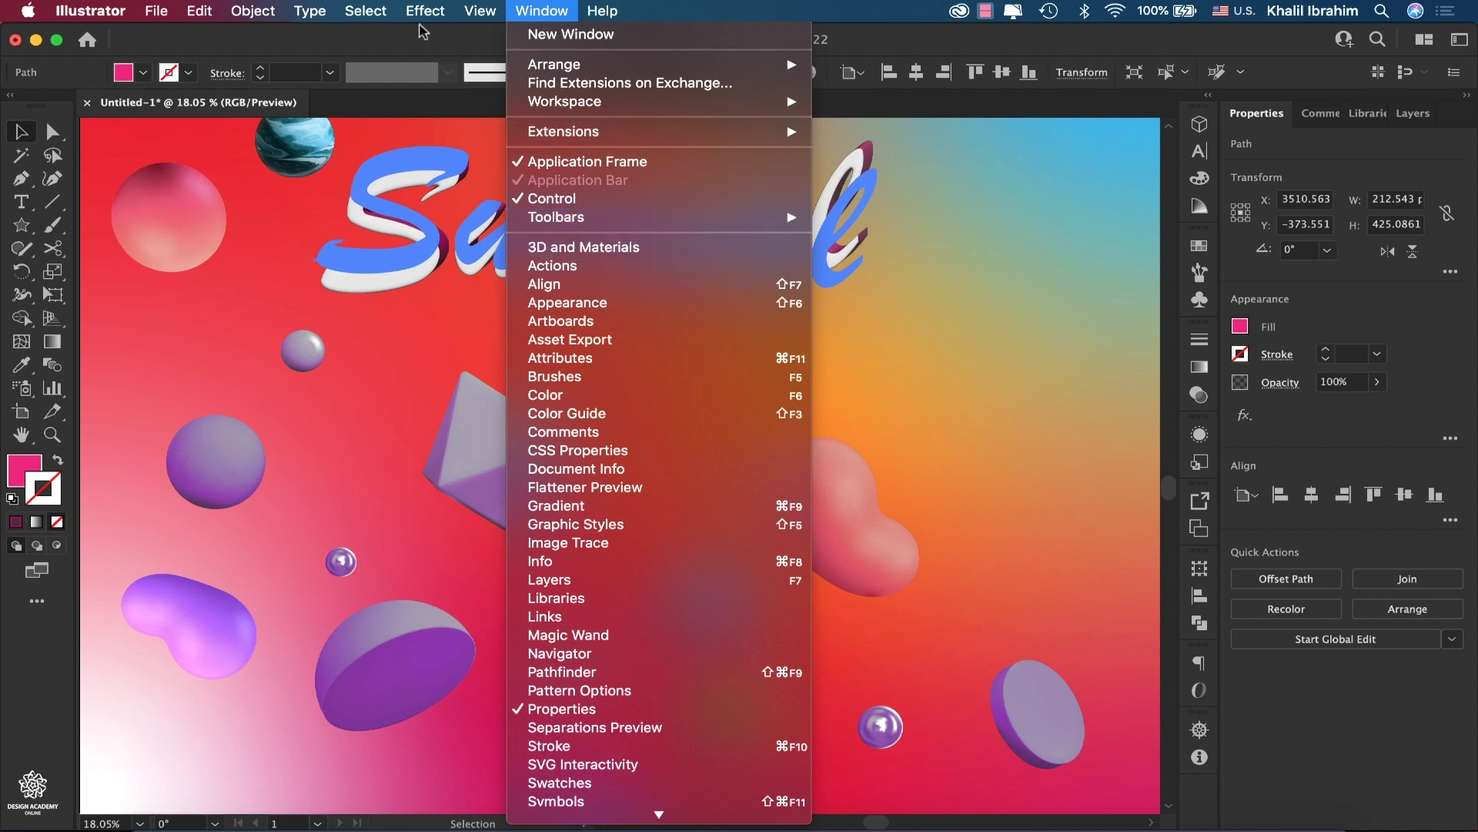
click(425, 11)
mouse_move(494, 137)
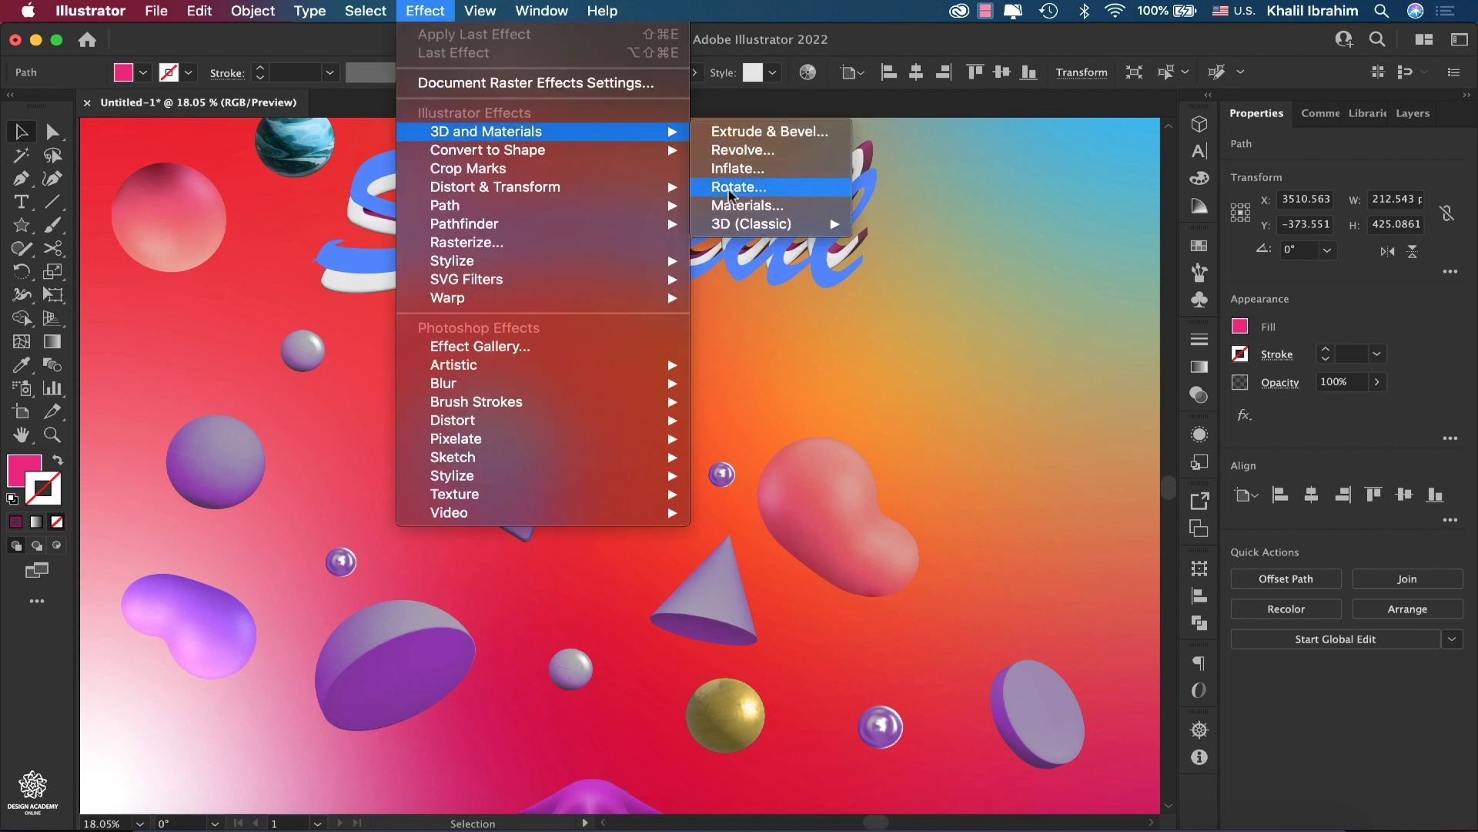
mouse_move(735, 224)
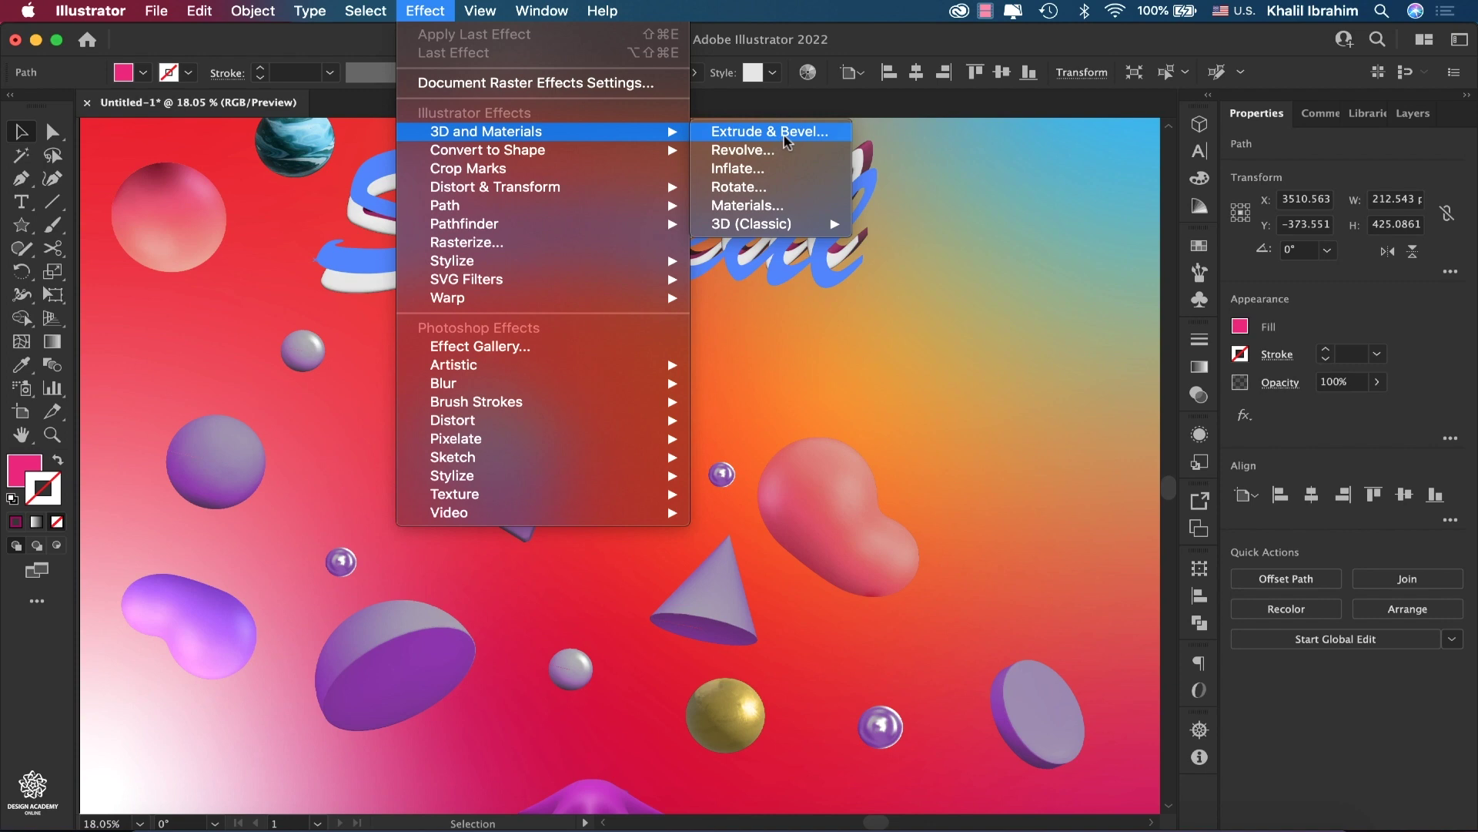
click(770, 132)
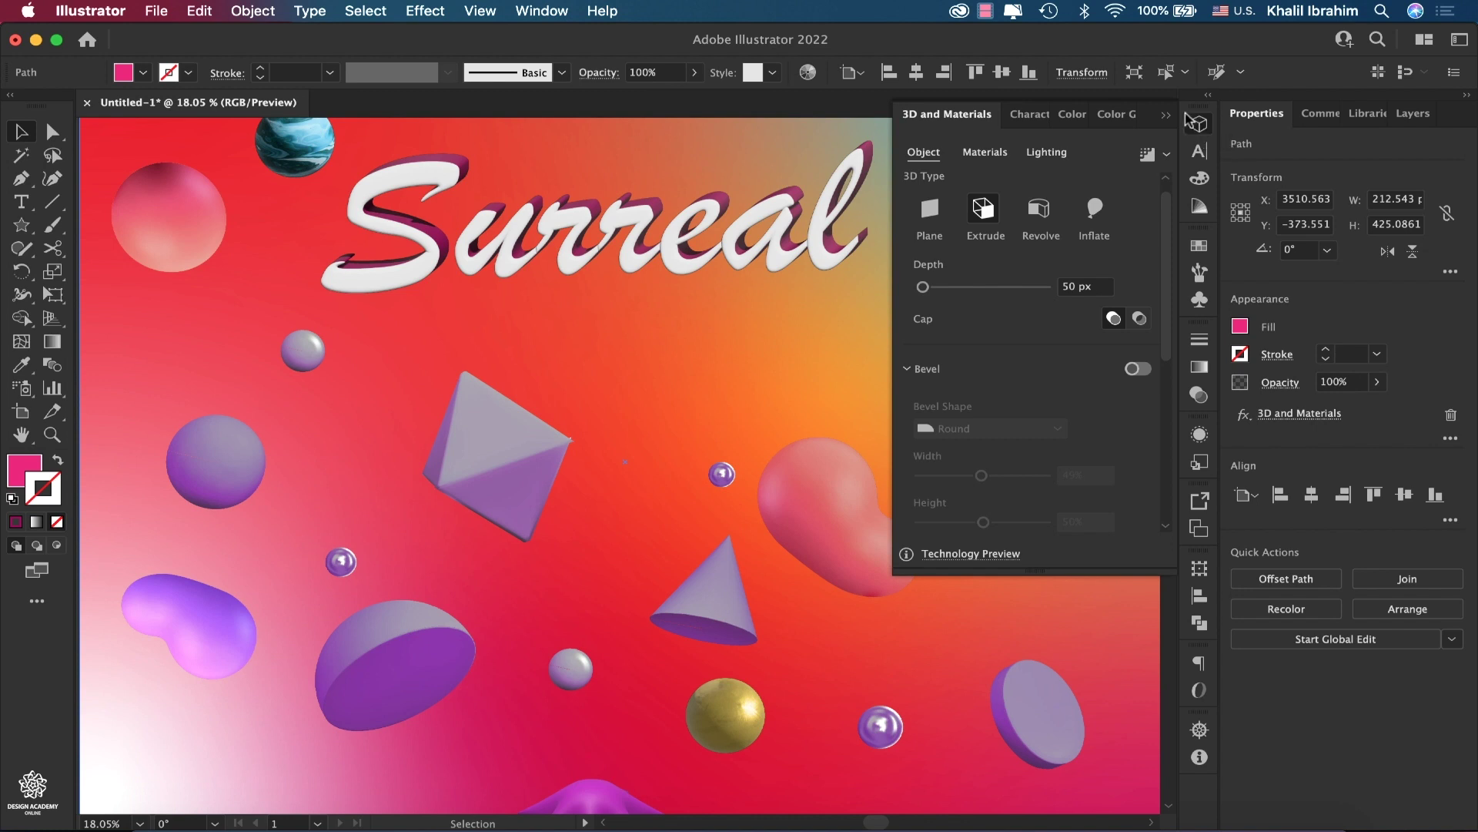
Draw a light blue square below the Surreal title with the Rectangle tool
drag(21, 225, 121, 678)
click(27, 464)
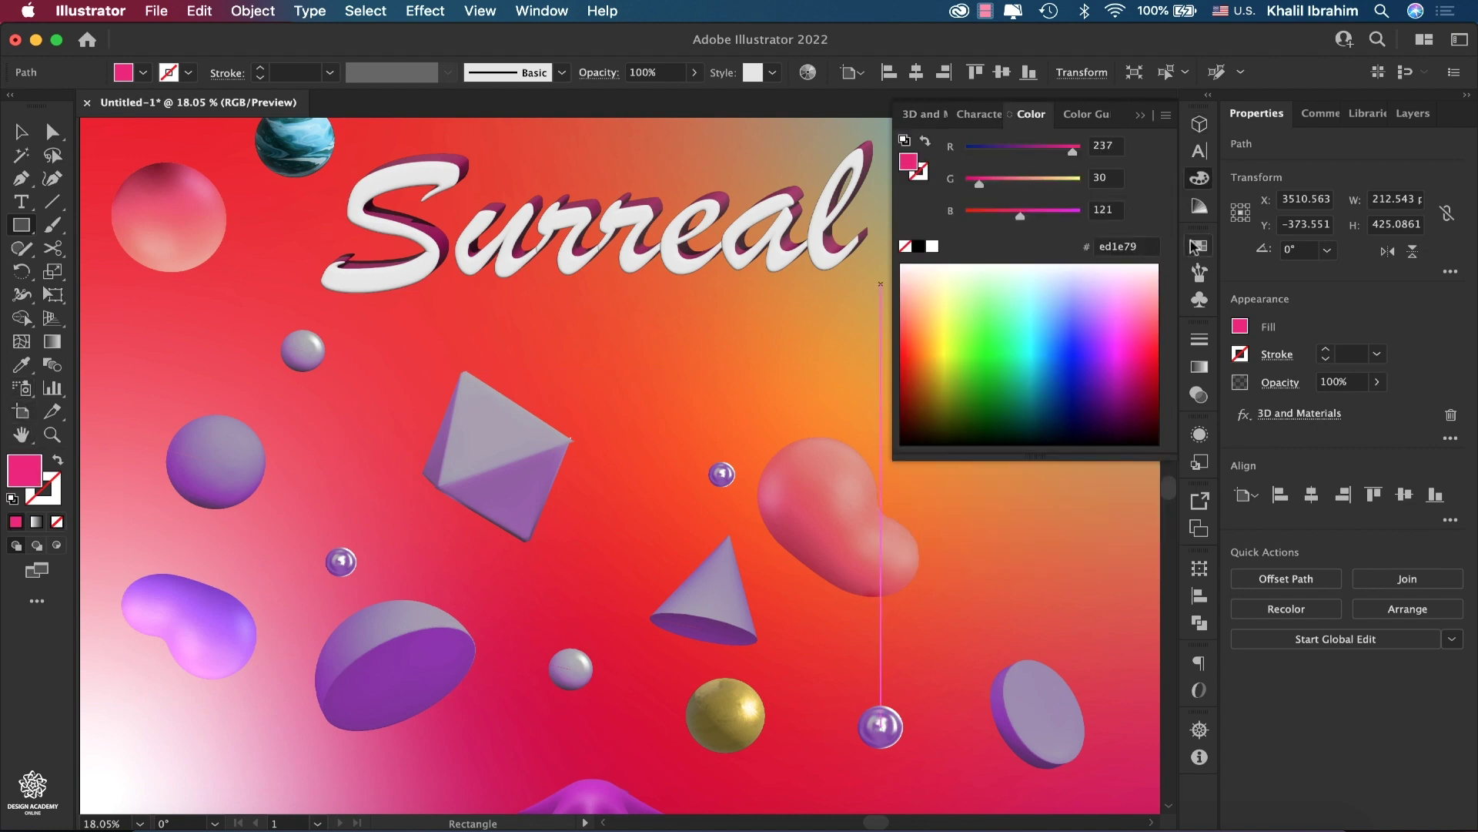
click(1199, 245)
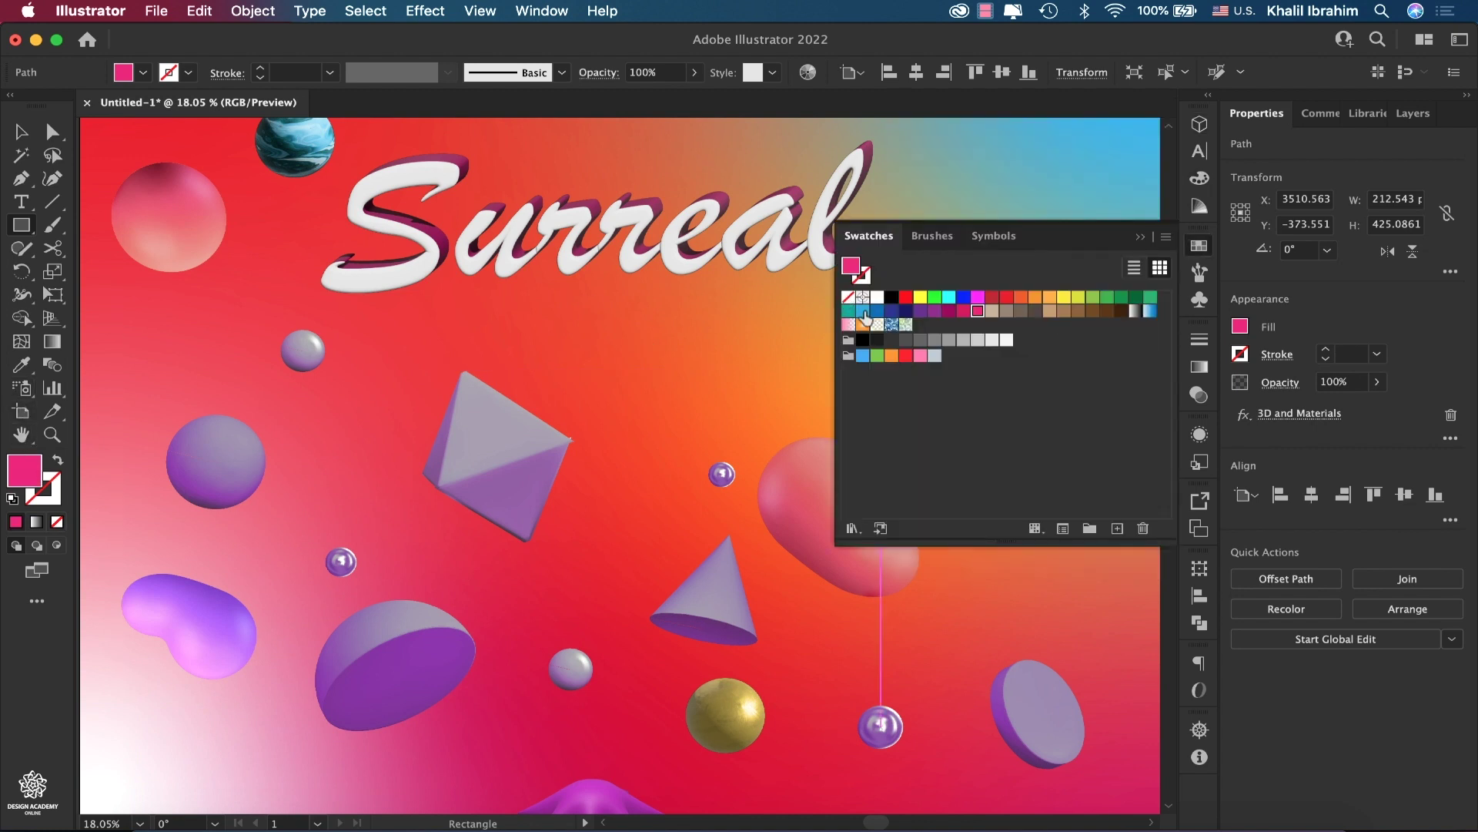
click(862, 310)
click(1140, 236)
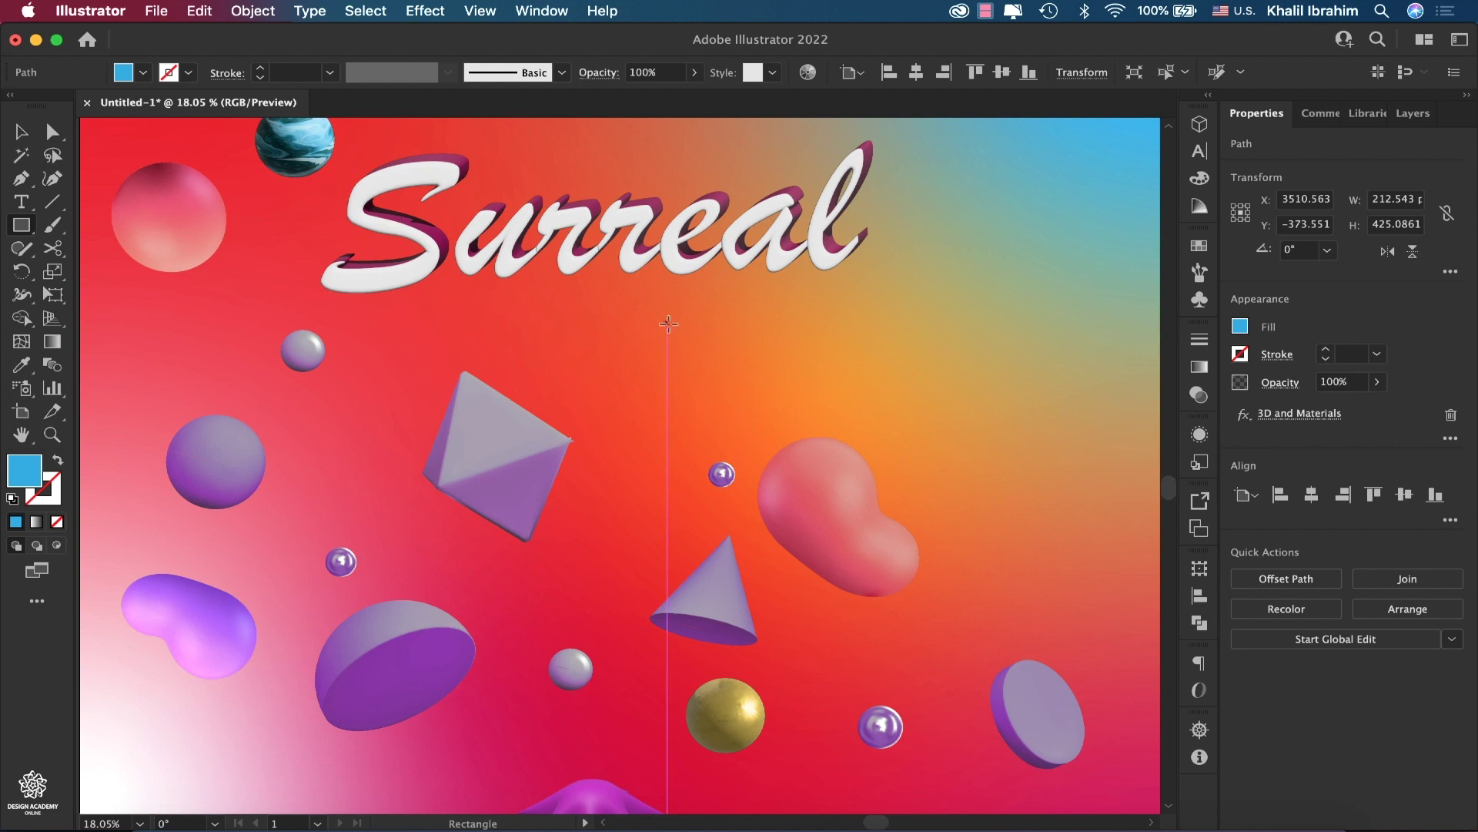
mouse_move(651, 322)
mouse_down()
mouse_move(759, 389)
mouse_move(738, 375)
mouse_up()
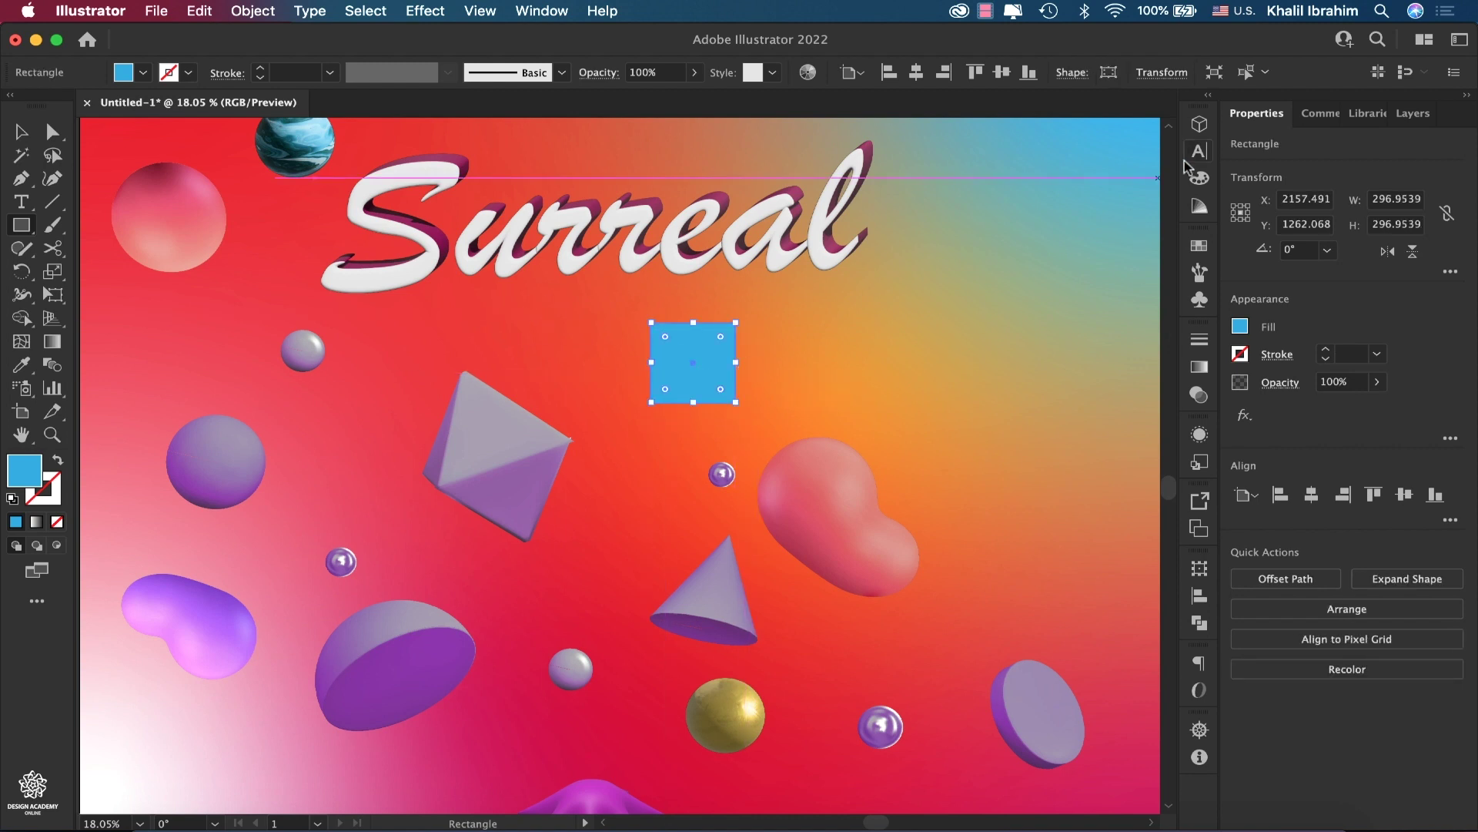
Extrude the square into a deeper 3D block with a solid front cap
click(1199, 126)
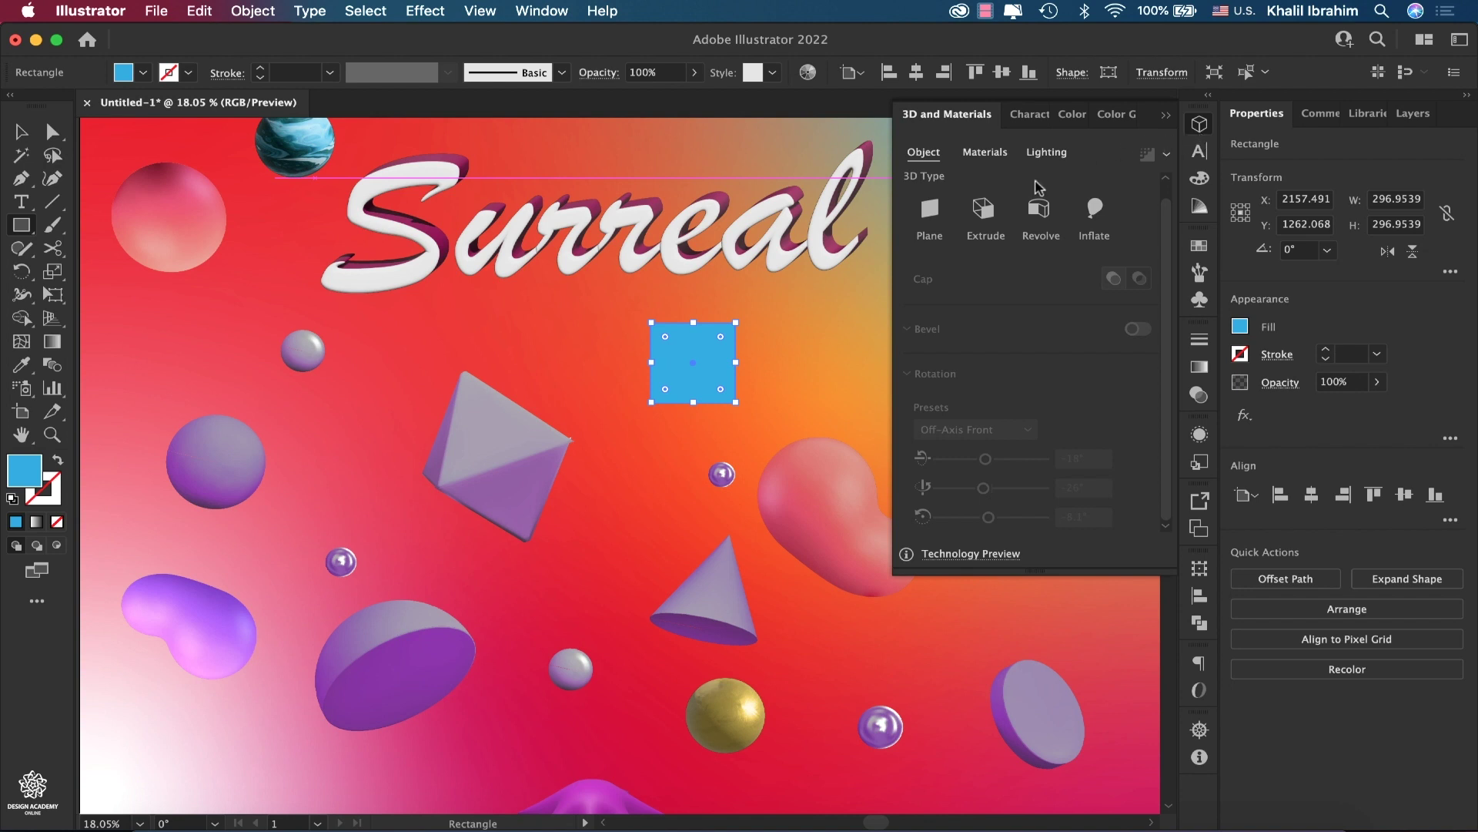
click(986, 212)
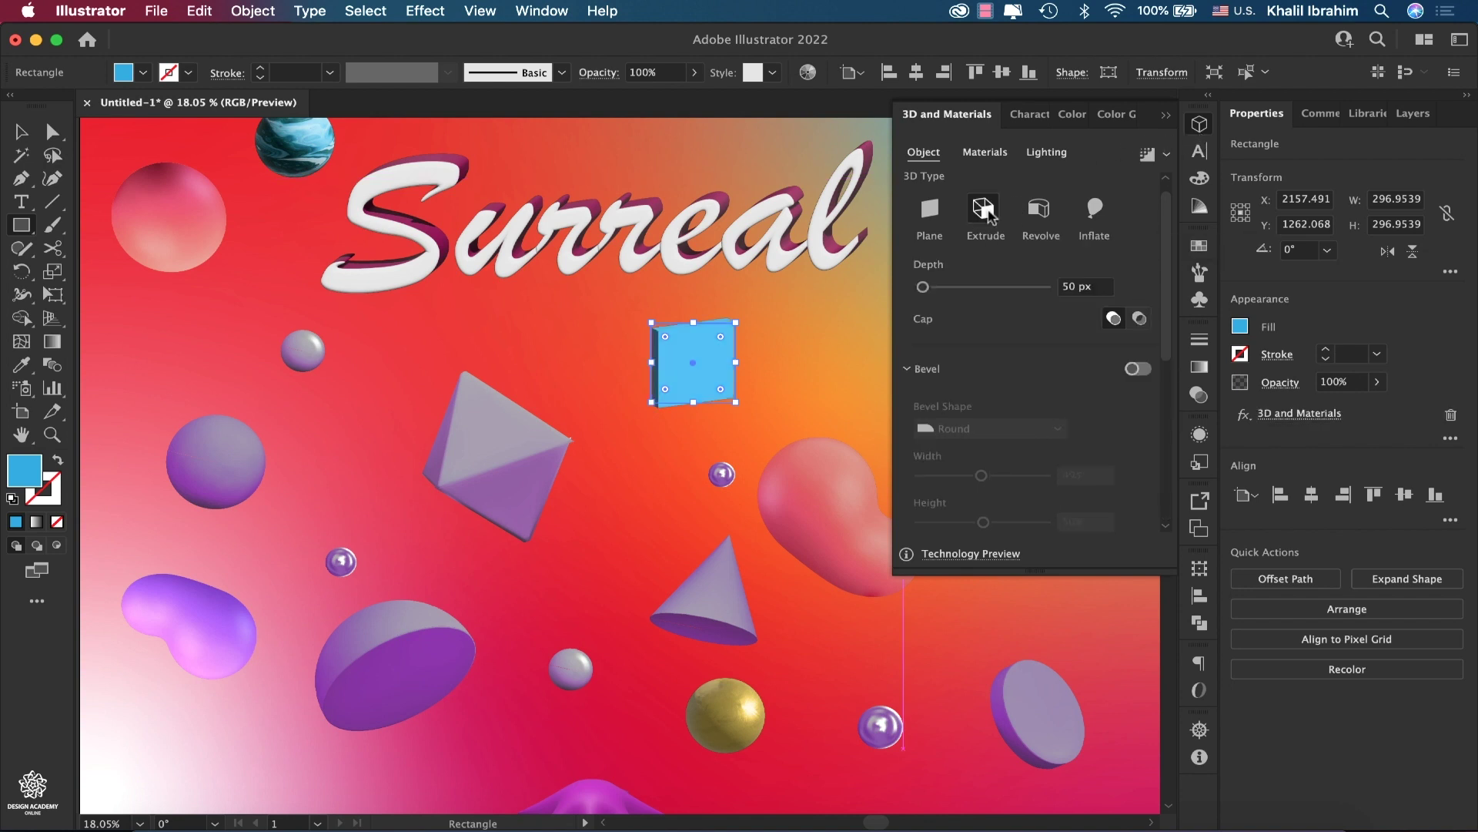
drag(923, 287, 959, 290)
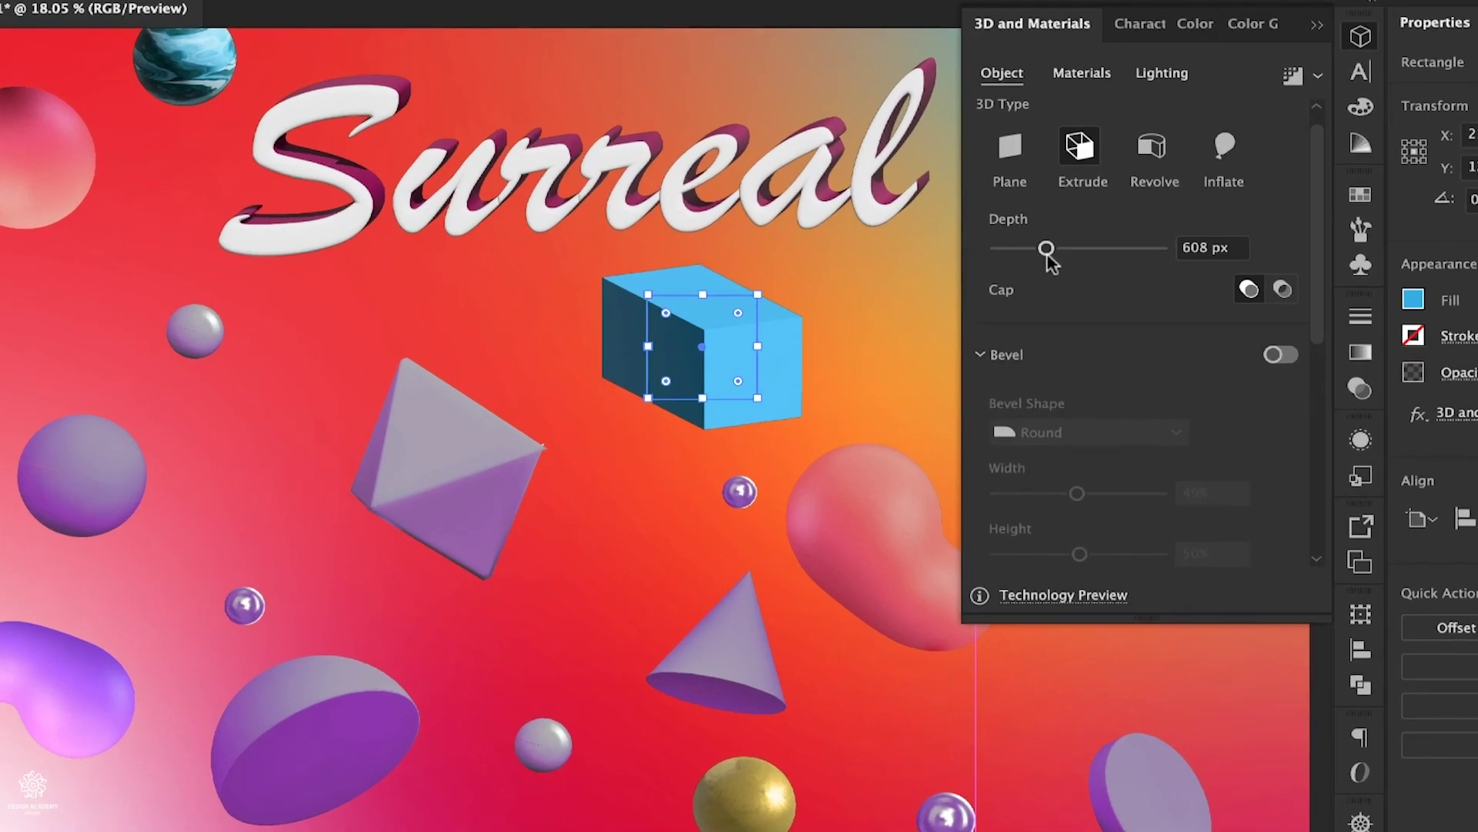
click(1283, 290)
click(1249, 289)
Add a Round bevel at 33% width and make the cube 226 px deep
click(1275, 356)
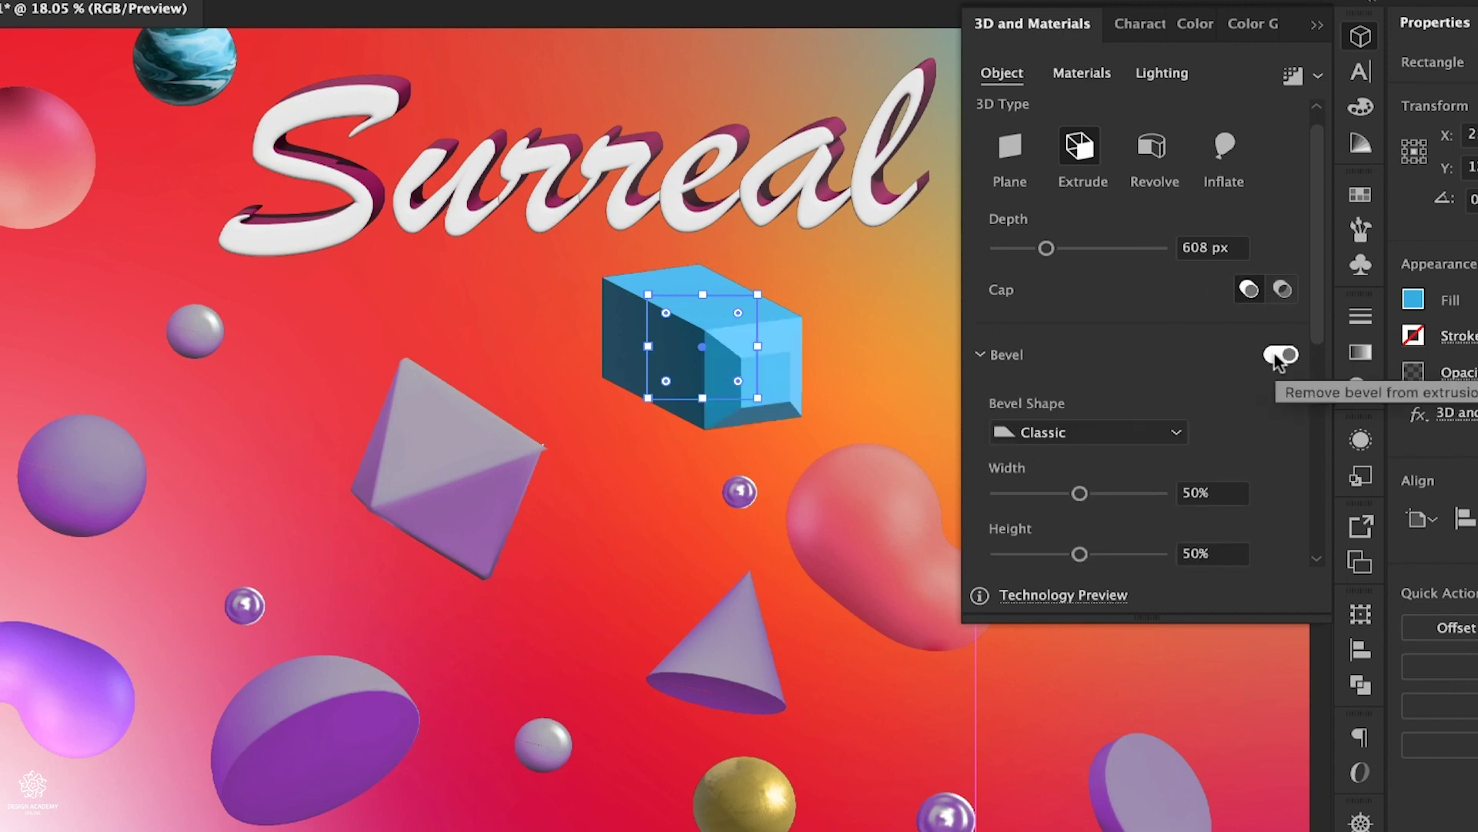
click(1165, 433)
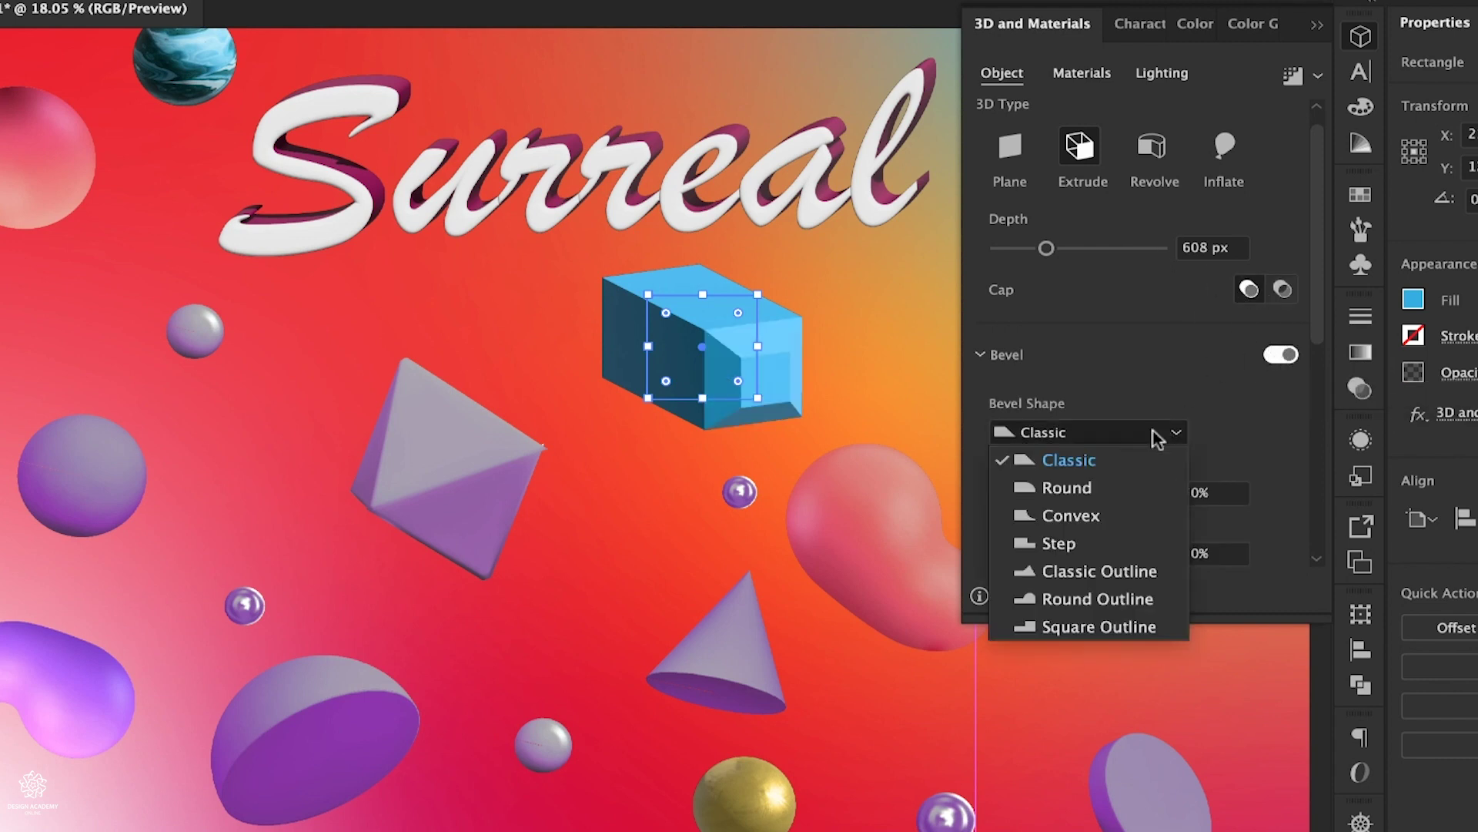
click(1115, 481)
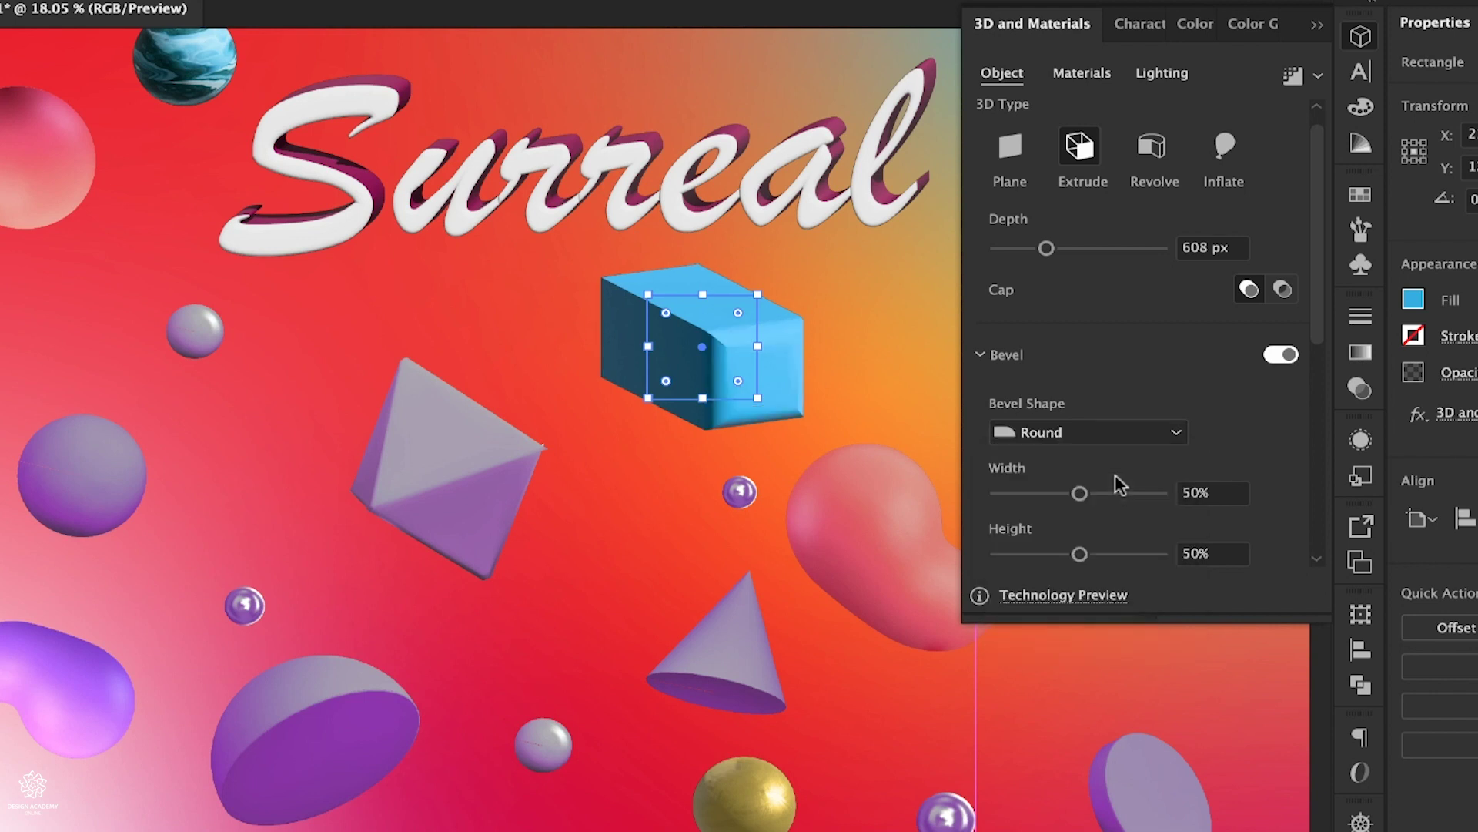
drag(1083, 499, 1096, 553)
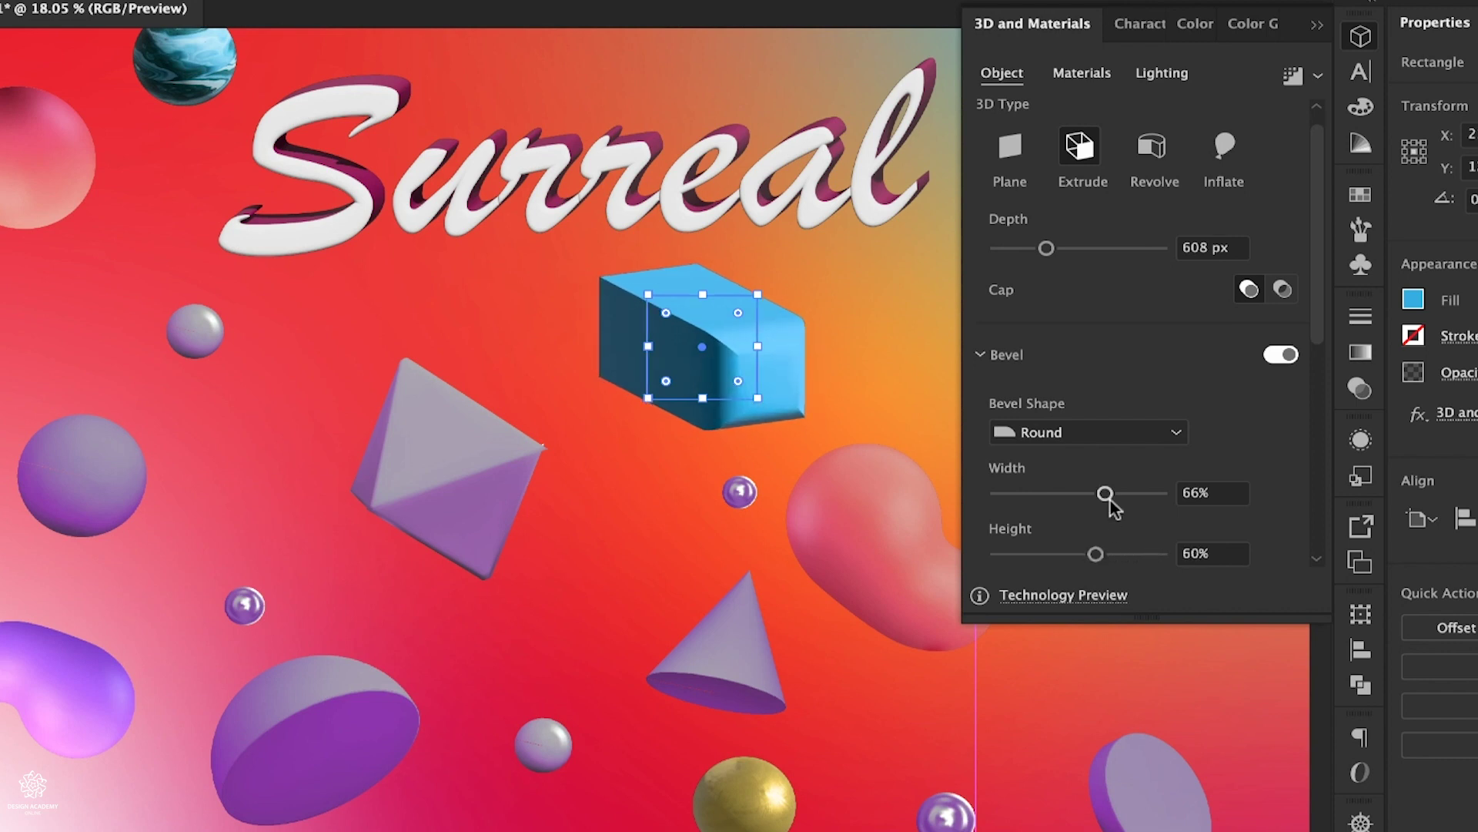
drag(1110, 498, 1053, 499)
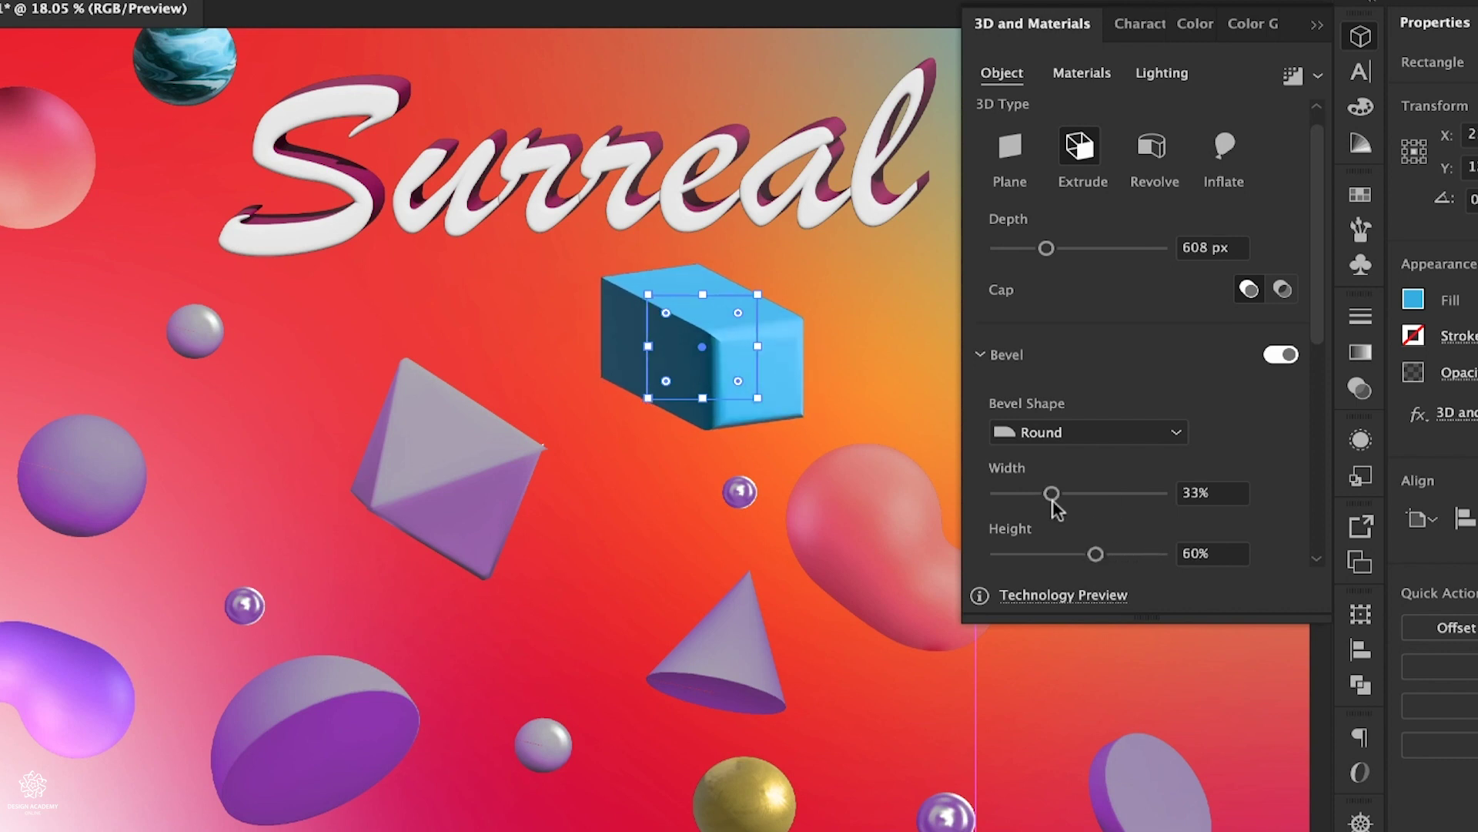
drag(1045, 248, 1015, 248)
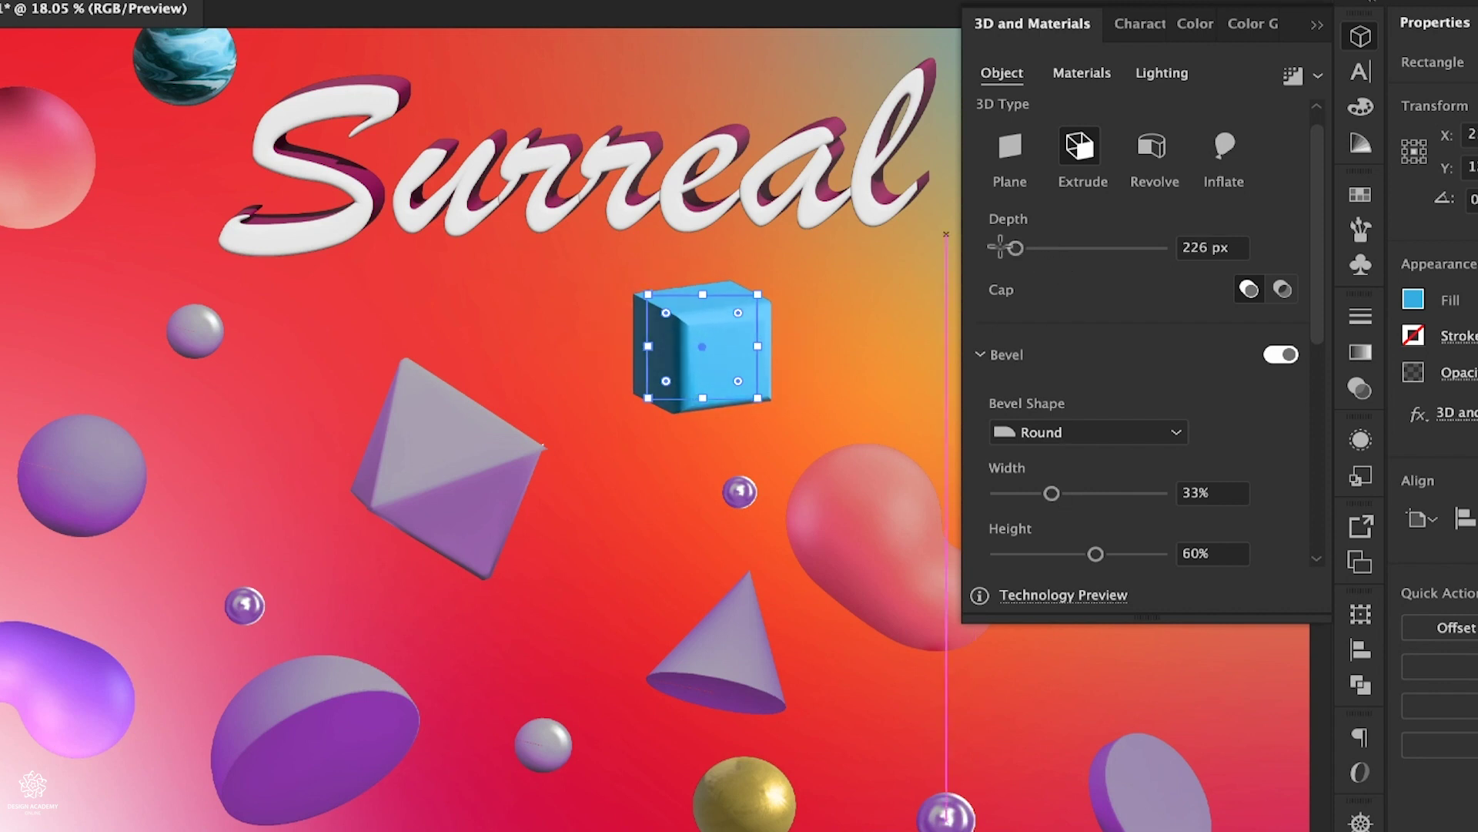
Tilt and tumble the blue cube freely around its X axis
mouse_move(753, 354)
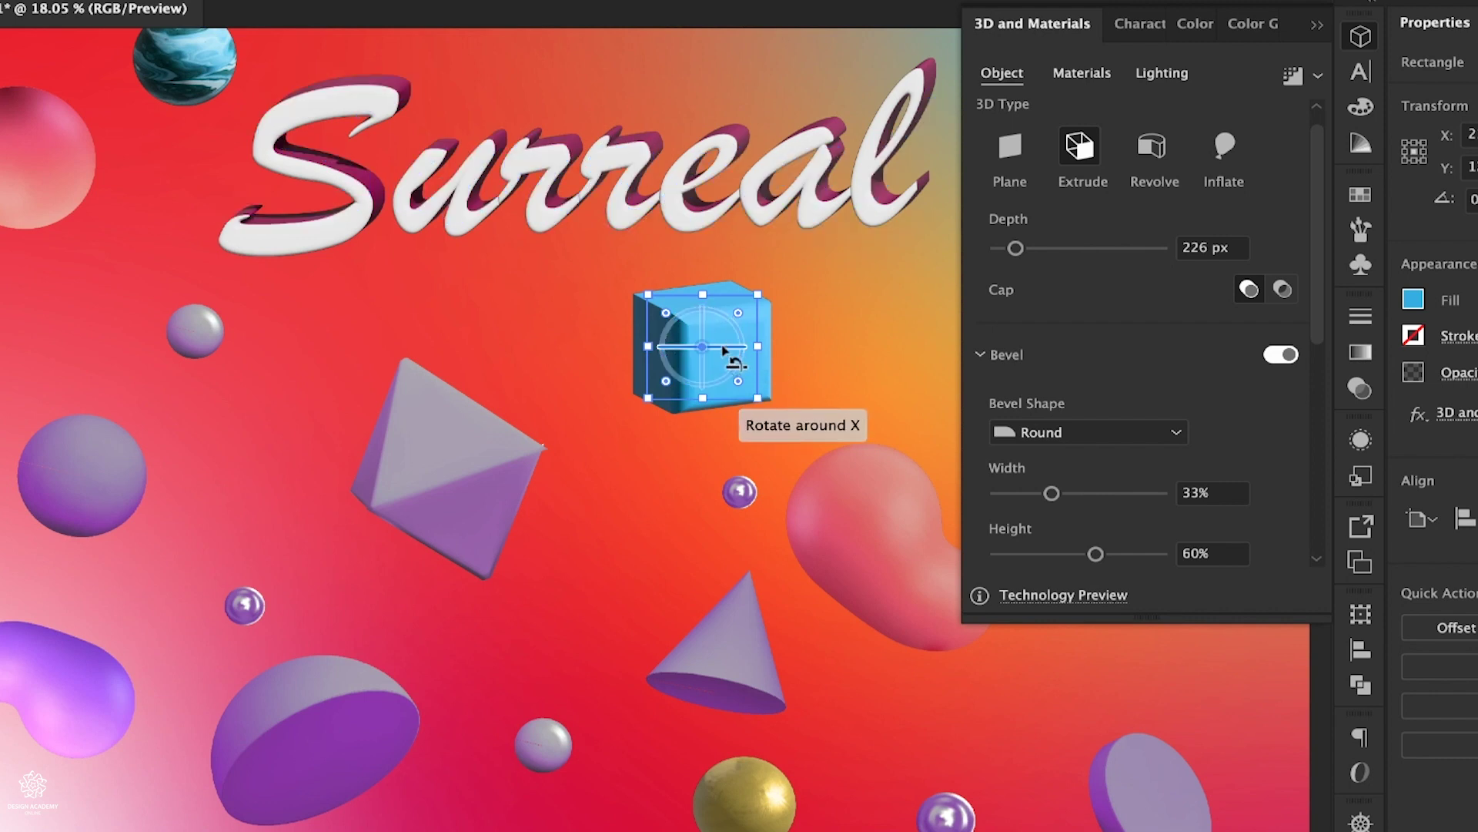
mouse_move(724, 350)
mouse_down()
mouse_move(721, 313)
mouse_move(724, 351)
mouse_move(716, 332)
mouse_move(697, 343)
mouse_move(735, 343)
mouse_move(648, 344)
mouse_move(696, 345)
mouse_up()
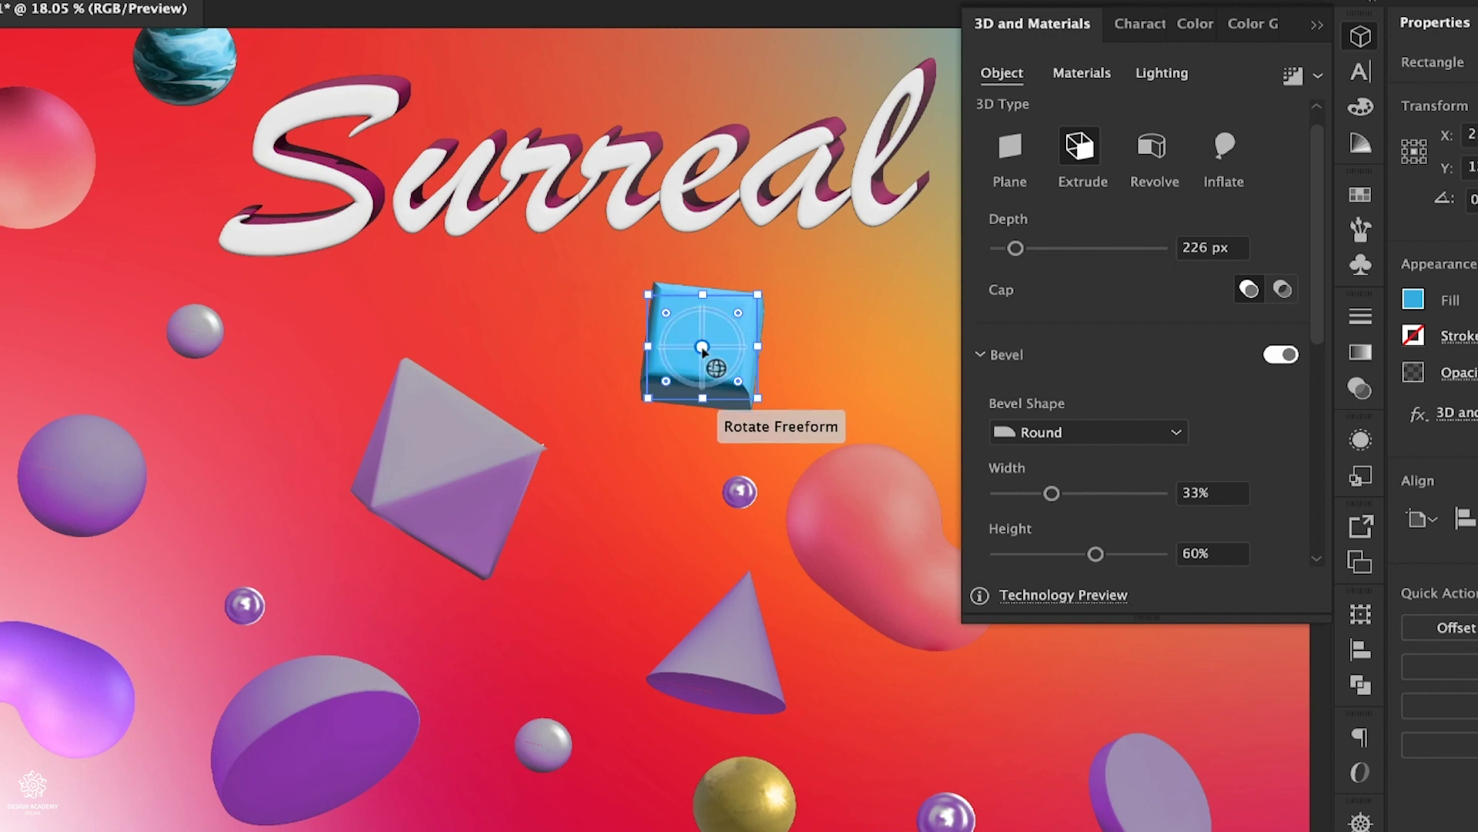
mouse_move(702, 348)
mouse_down()
mouse_move(704, 362)
mouse_move(677, 330)
mouse_move(732, 385)
mouse_move(669, 274)
mouse_move(706, 304)
mouse_move(686, 356)
mouse_move(690, 320)
mouse_move(697, 368)
mouse_move(724, 345)
mouse_up()
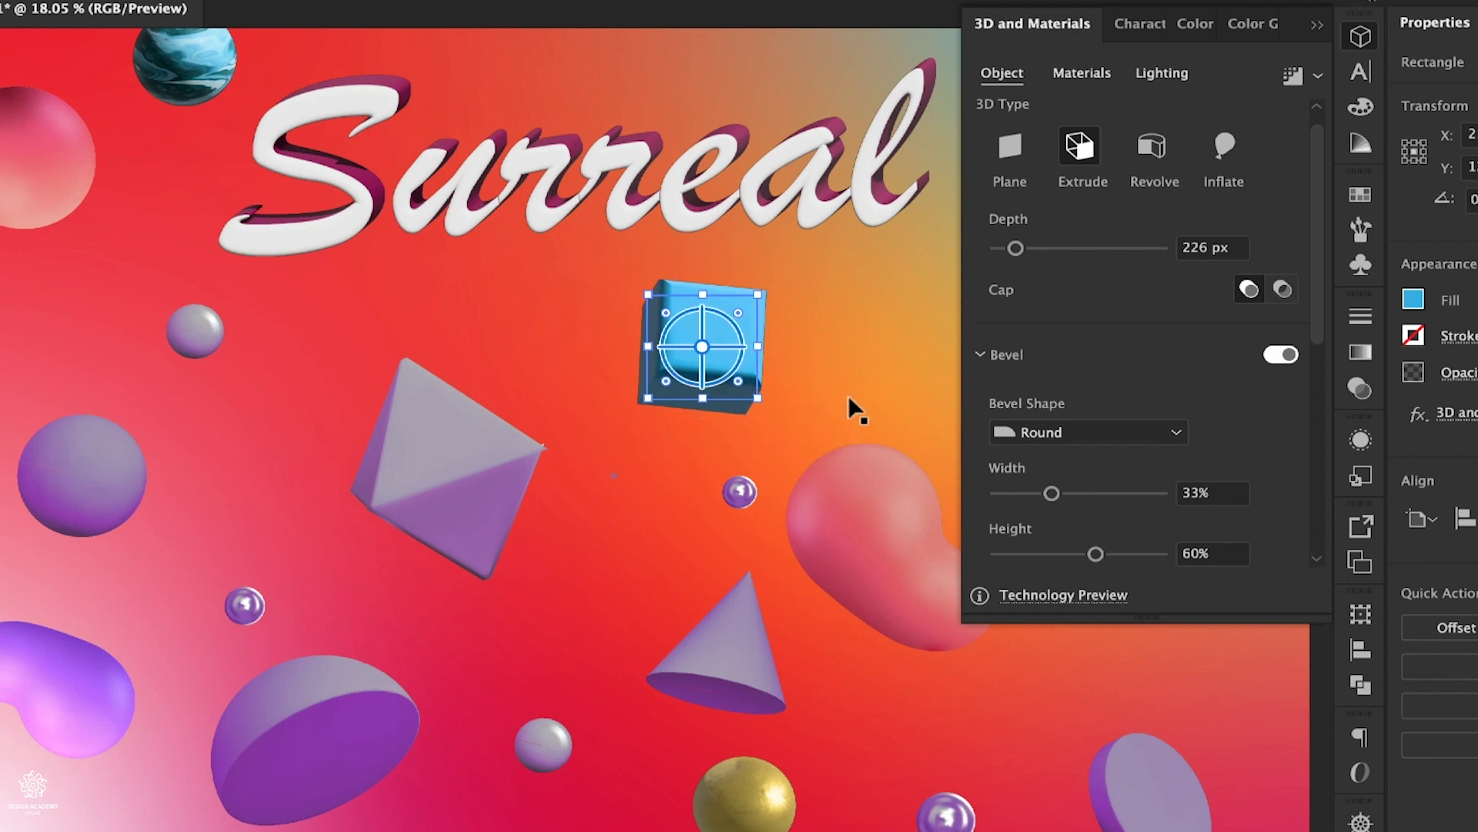
scroll(1254, 433, down, 6)
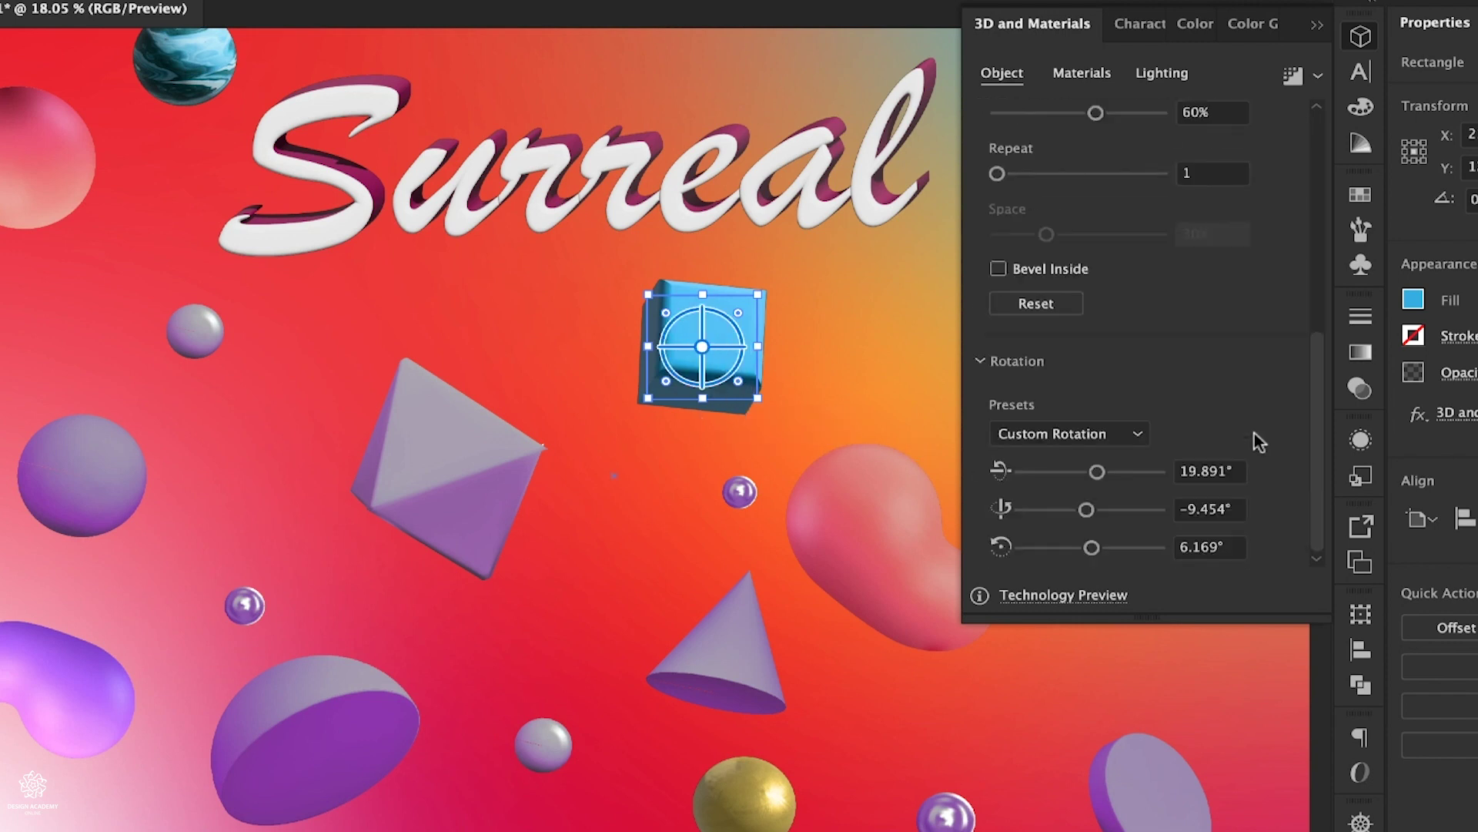
mouse_move(1097, 471)
mouse_down()
mouse_move(1120, 482)
mouse_move(1102, 485)
mouse_up()
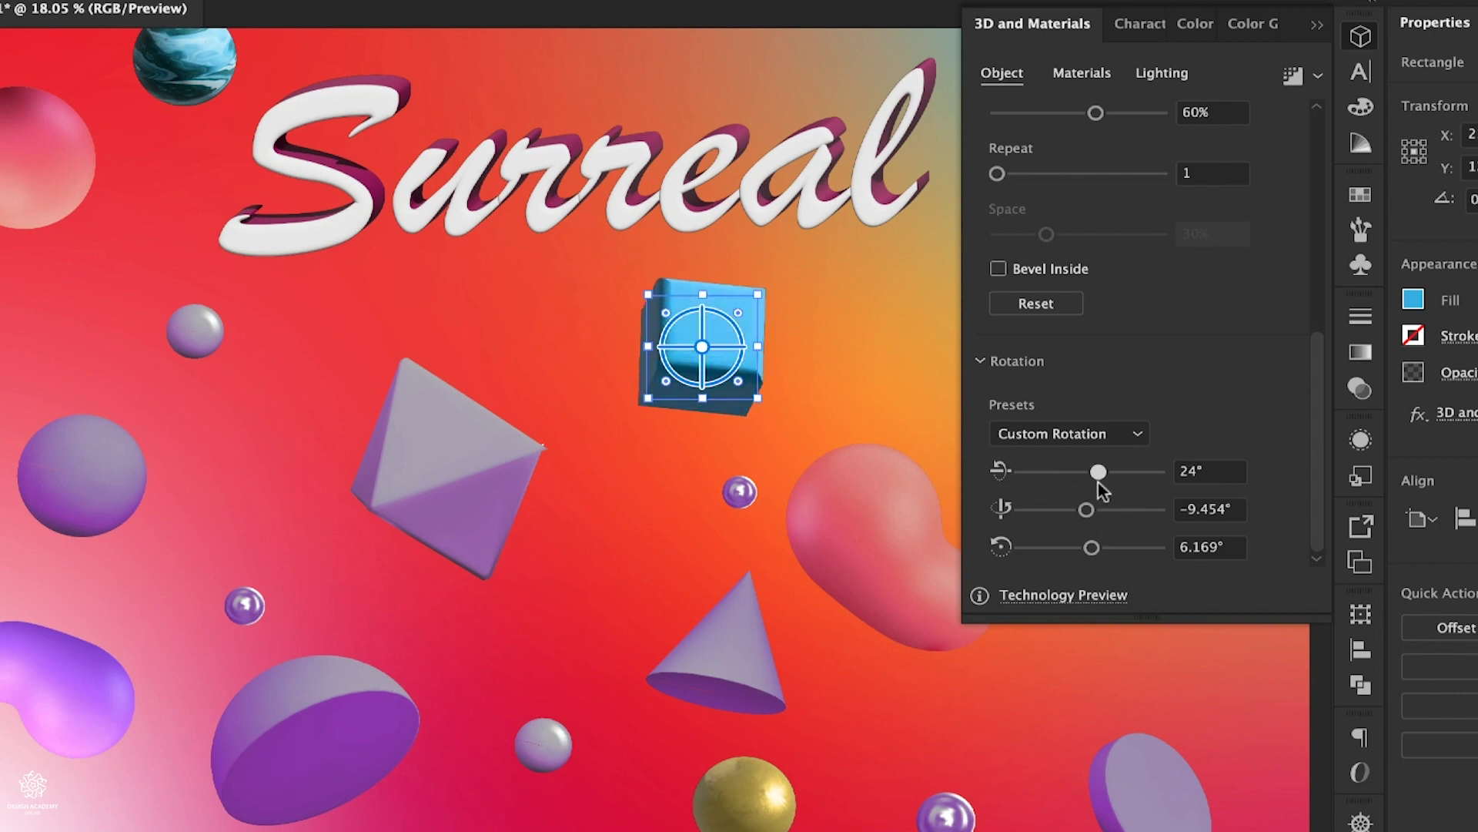
Rotate the cube to the Isometric Right preset and move it just below the title
click(1129, 439)
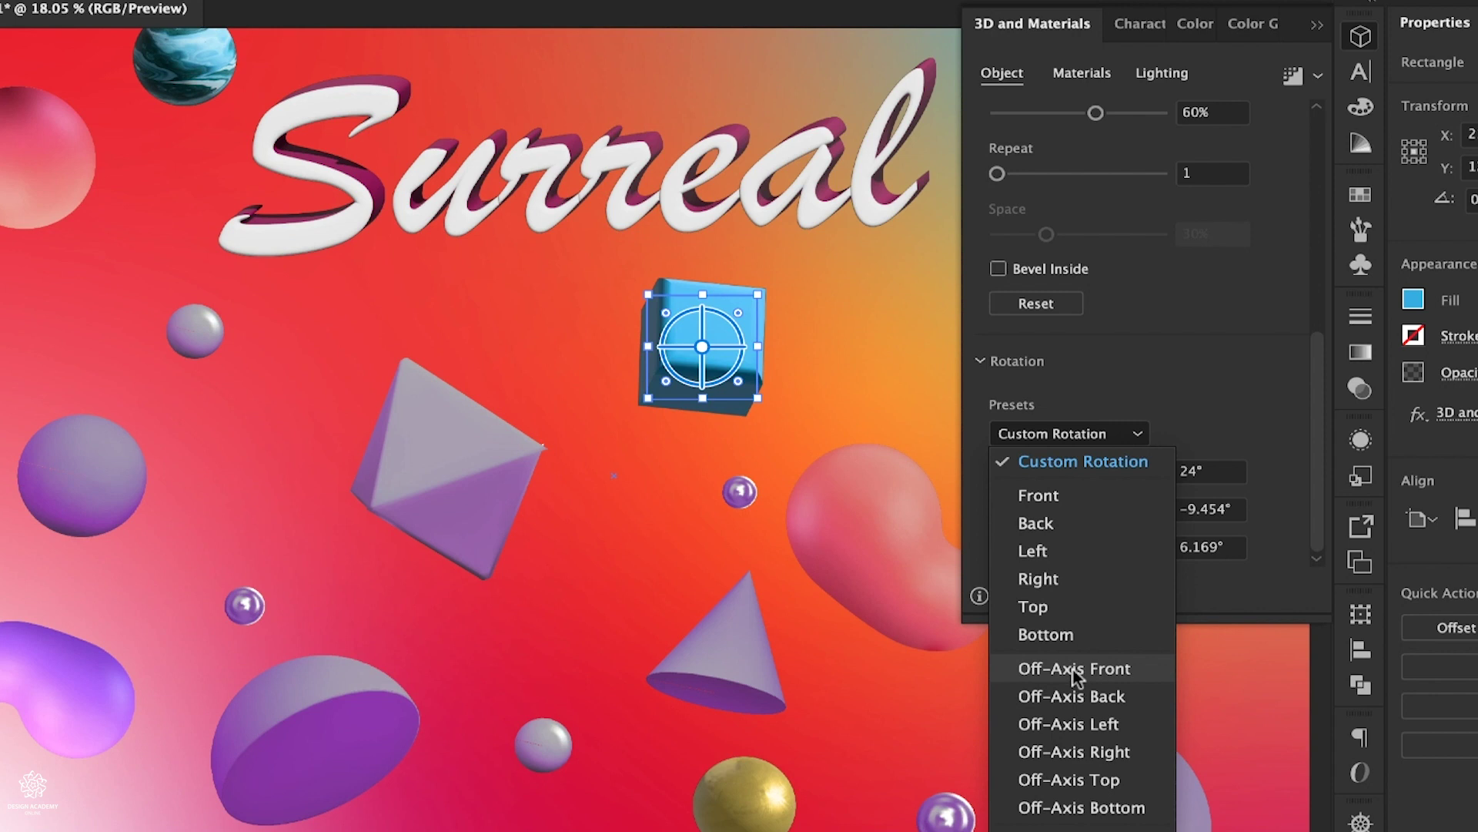
click(1097, 670)
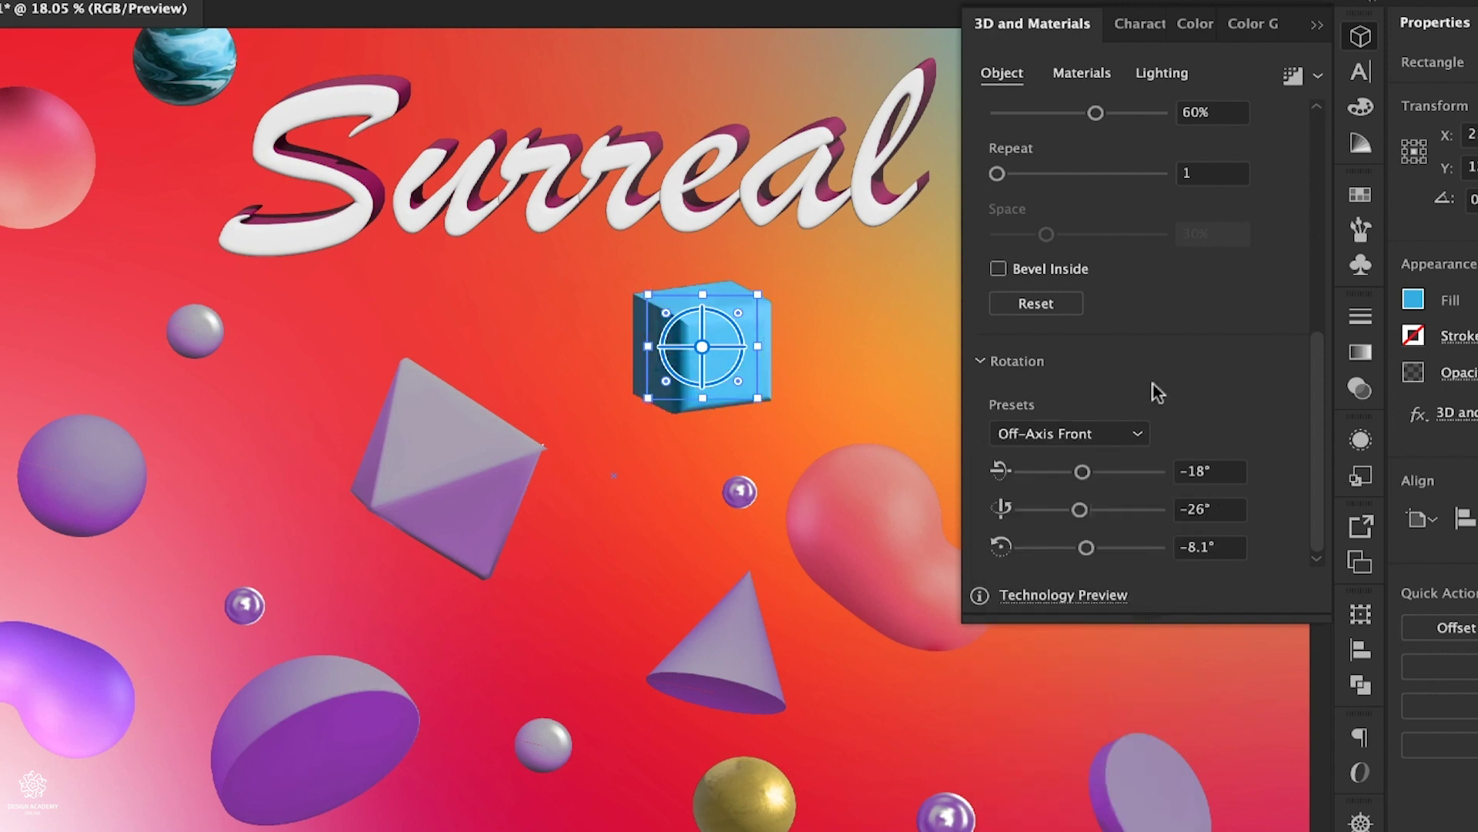
click(1130, 436)
click(1036, 524)
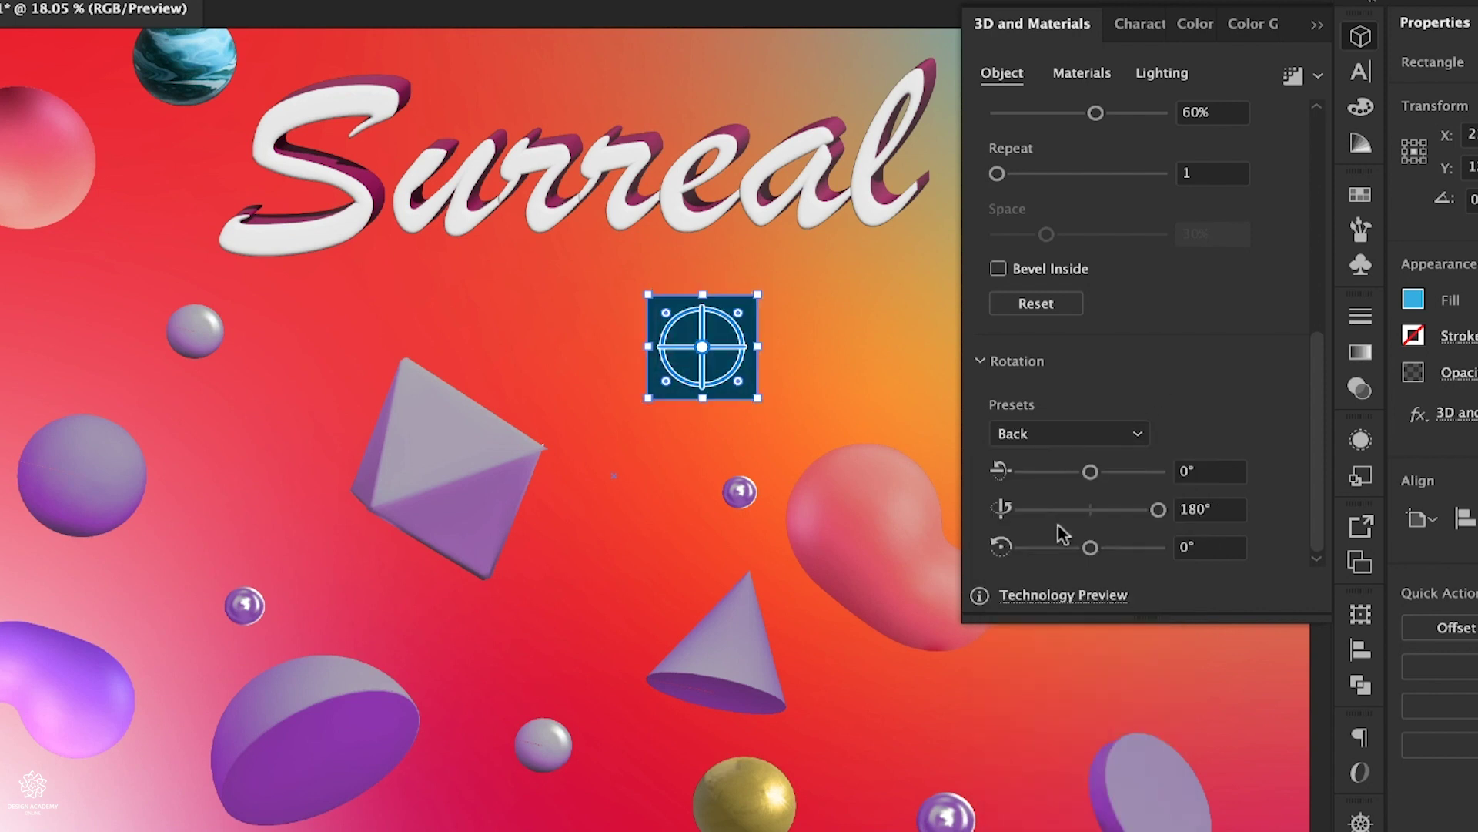
click(1127, 430)
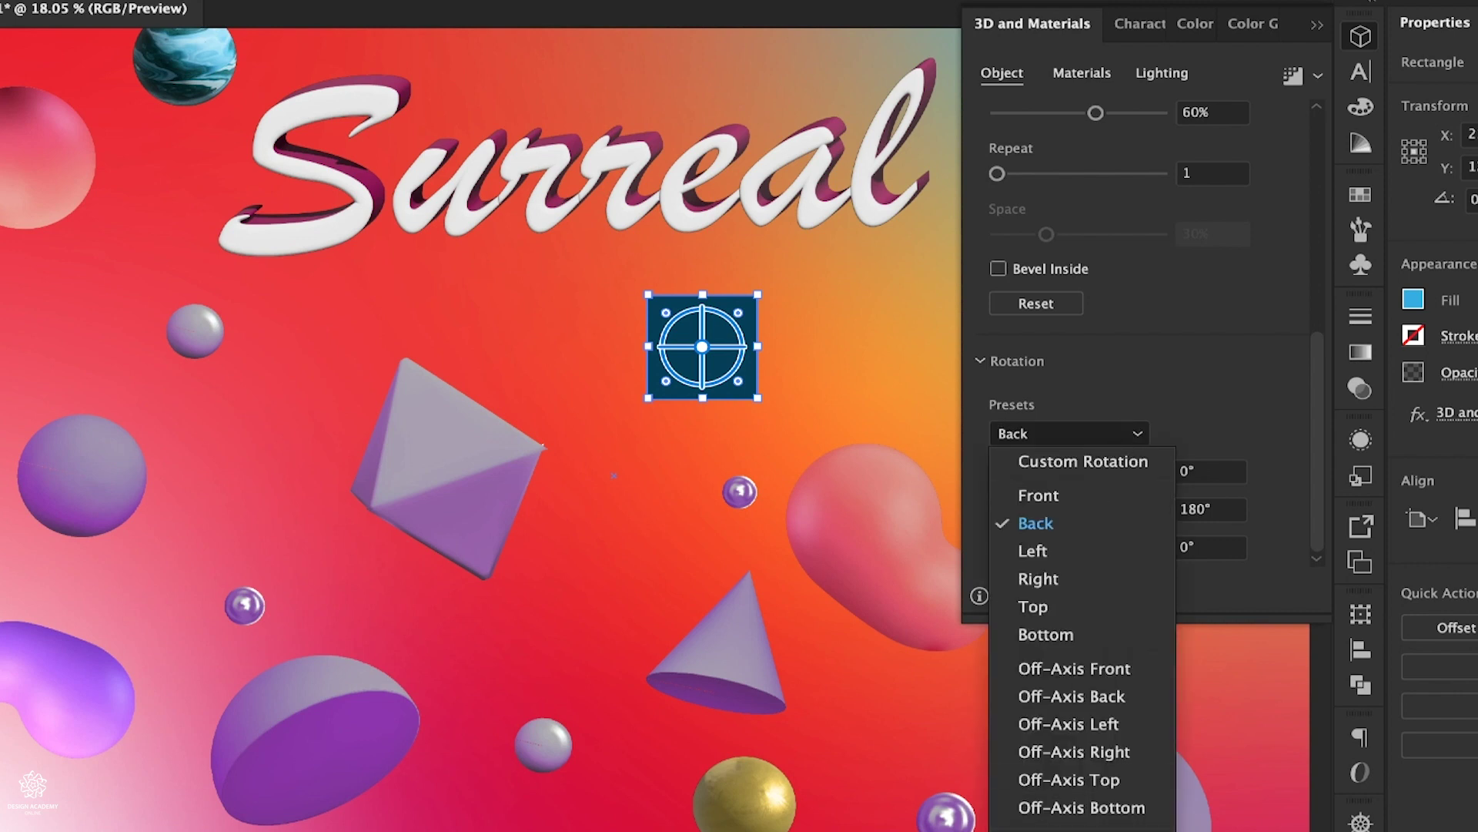
click(1070, 830)
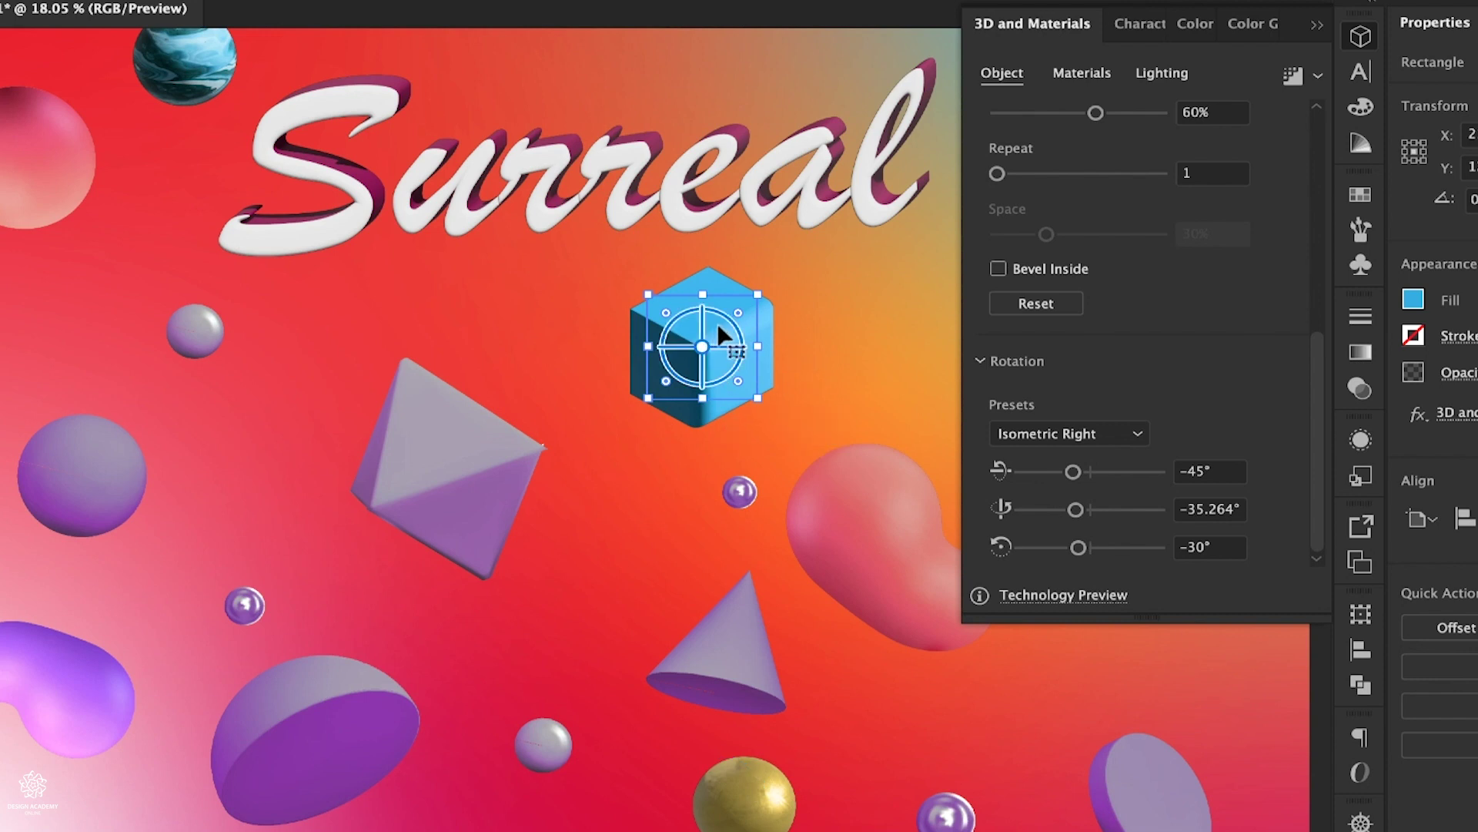
drag(720, 327, 543, 303)
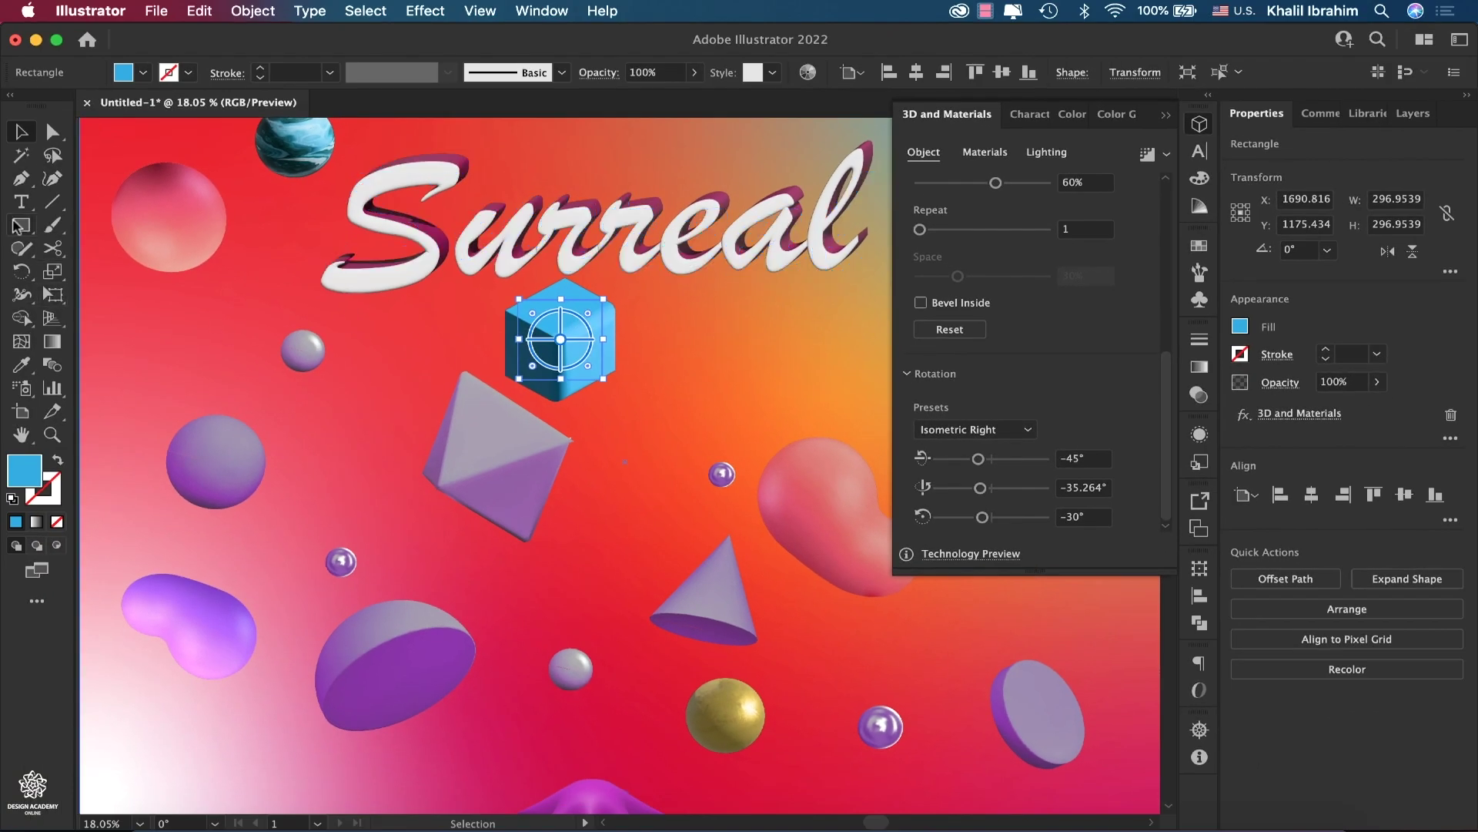
Draw a blue circle to the right of the cube with the Ellipse tool
click(19, 225)
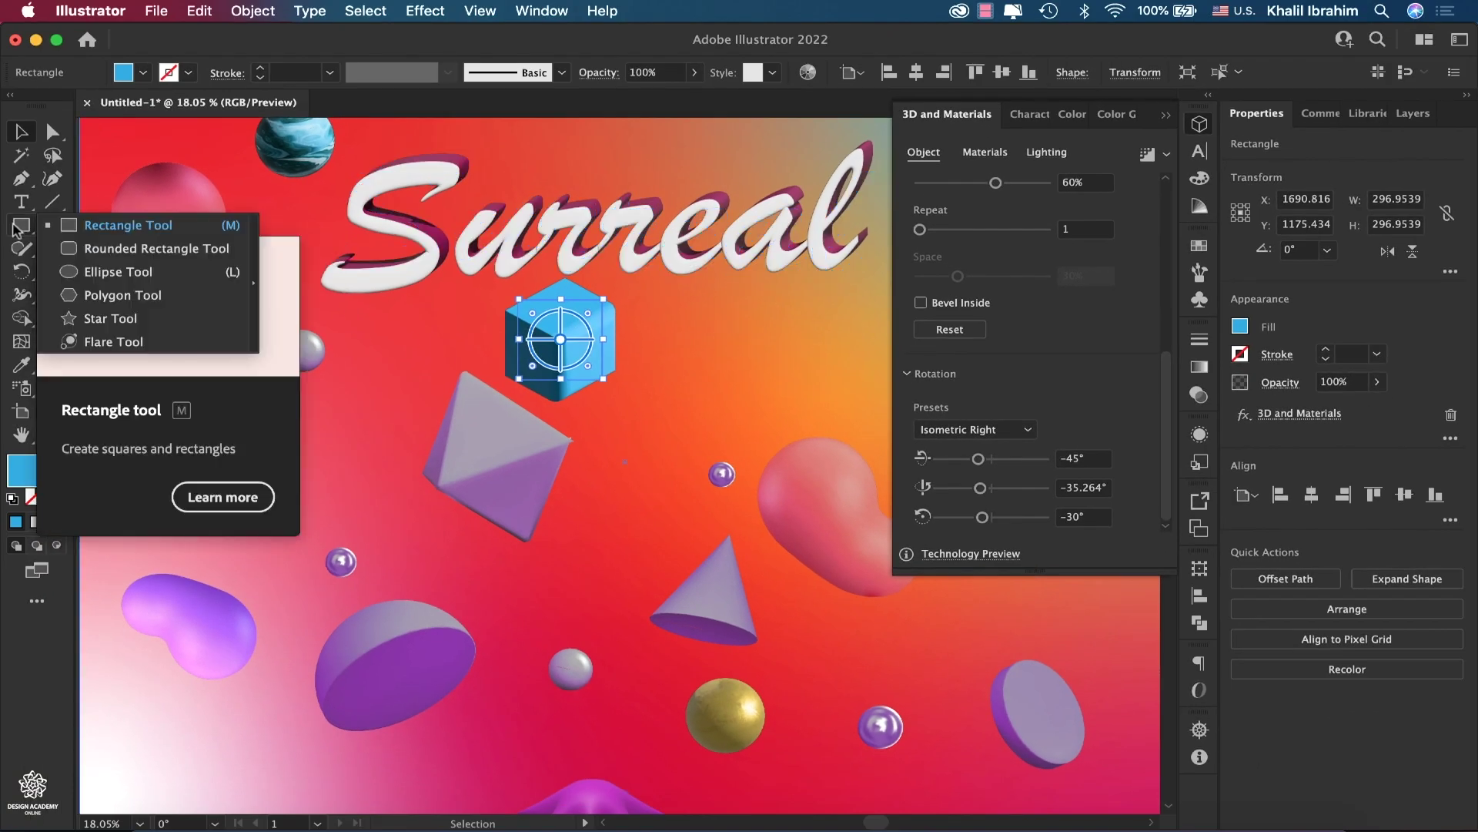
click(104, 271)
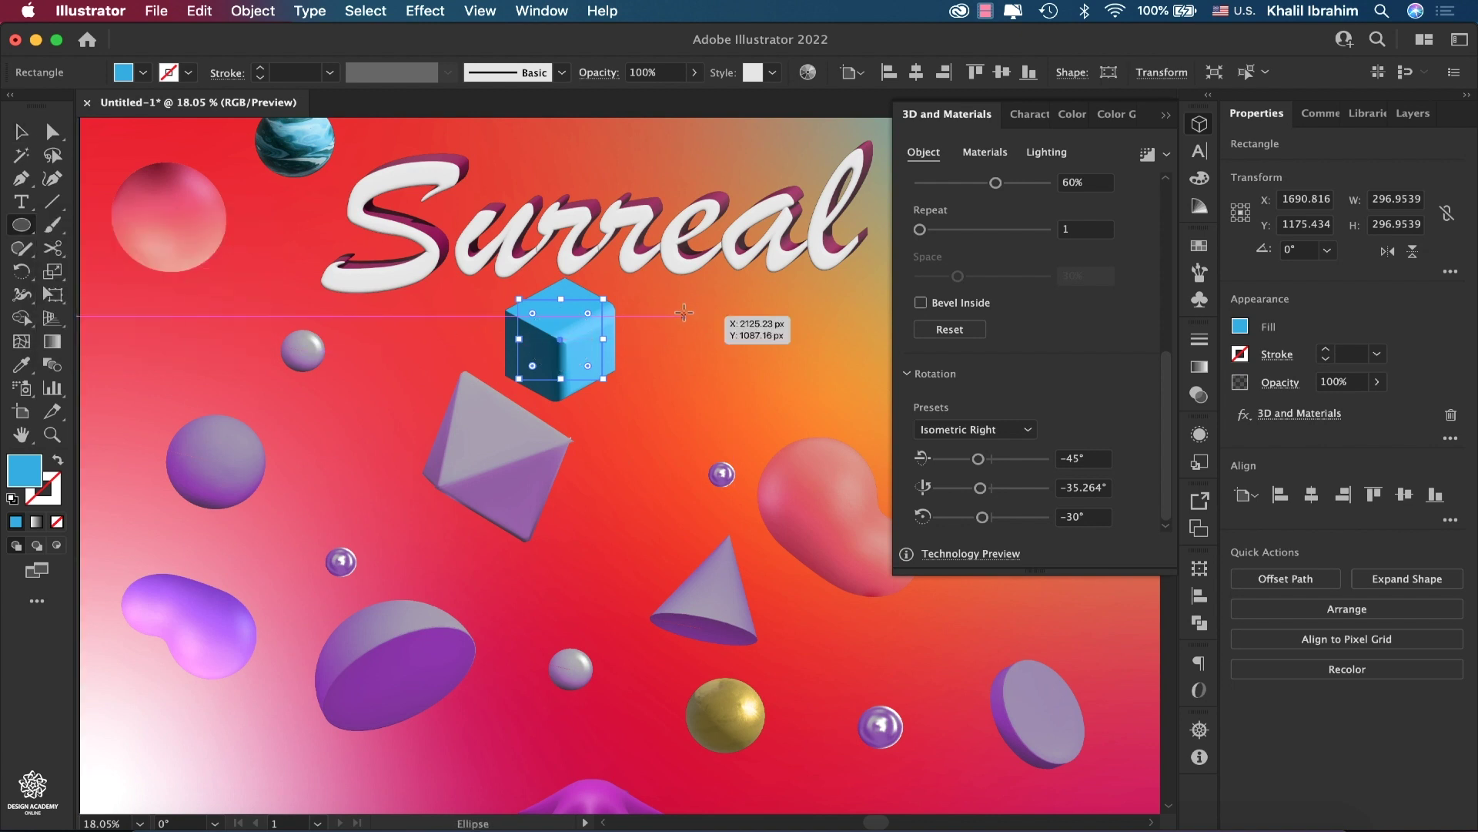
mouse_move(684, 315)
mouse_down()
mouse_move(778, 371)
mouse_move(795, 420)
mouse_up()
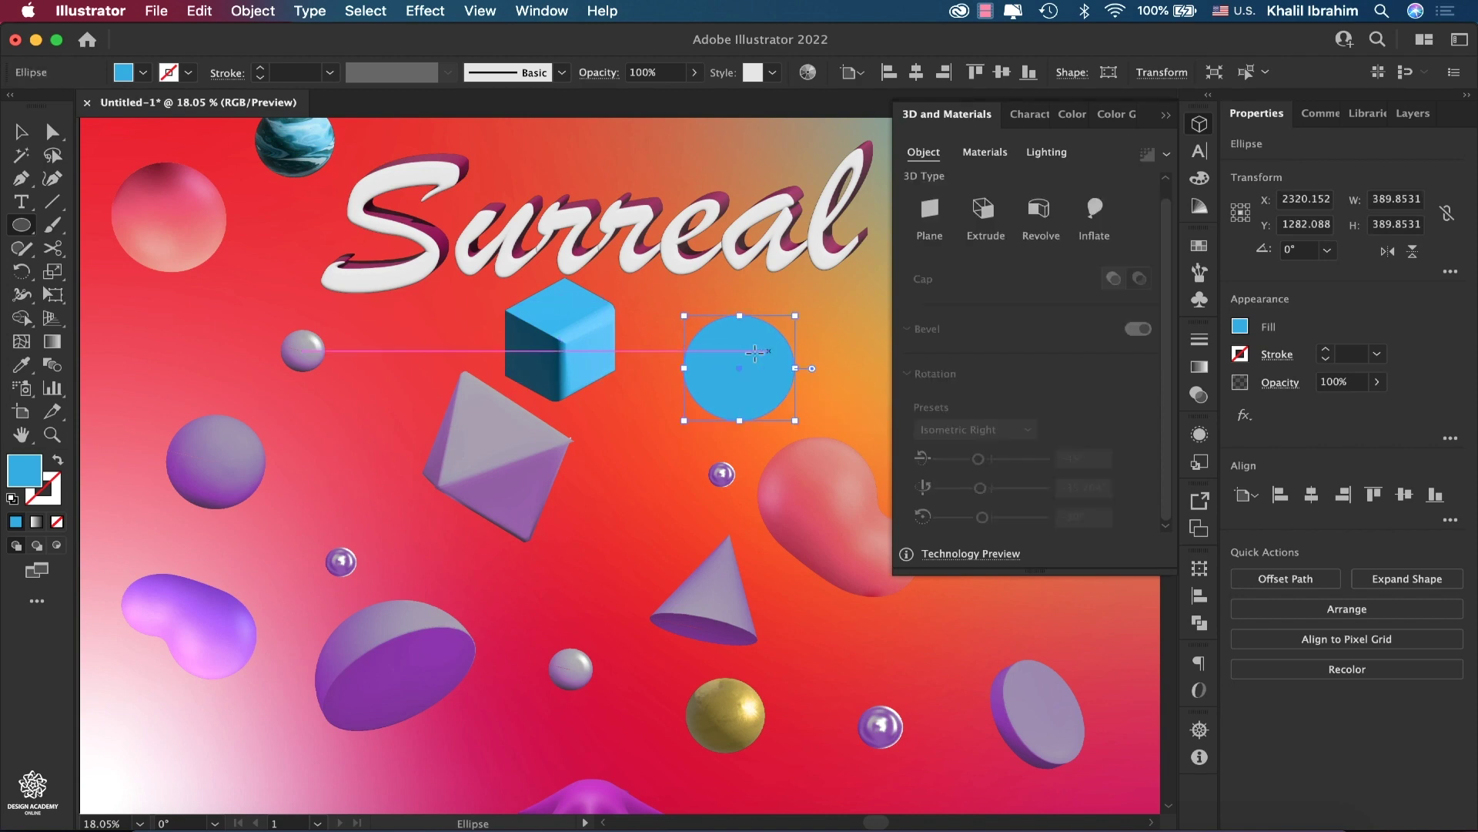
Cut the circle at its top and bottom points and delete the left half
click(54, 251)
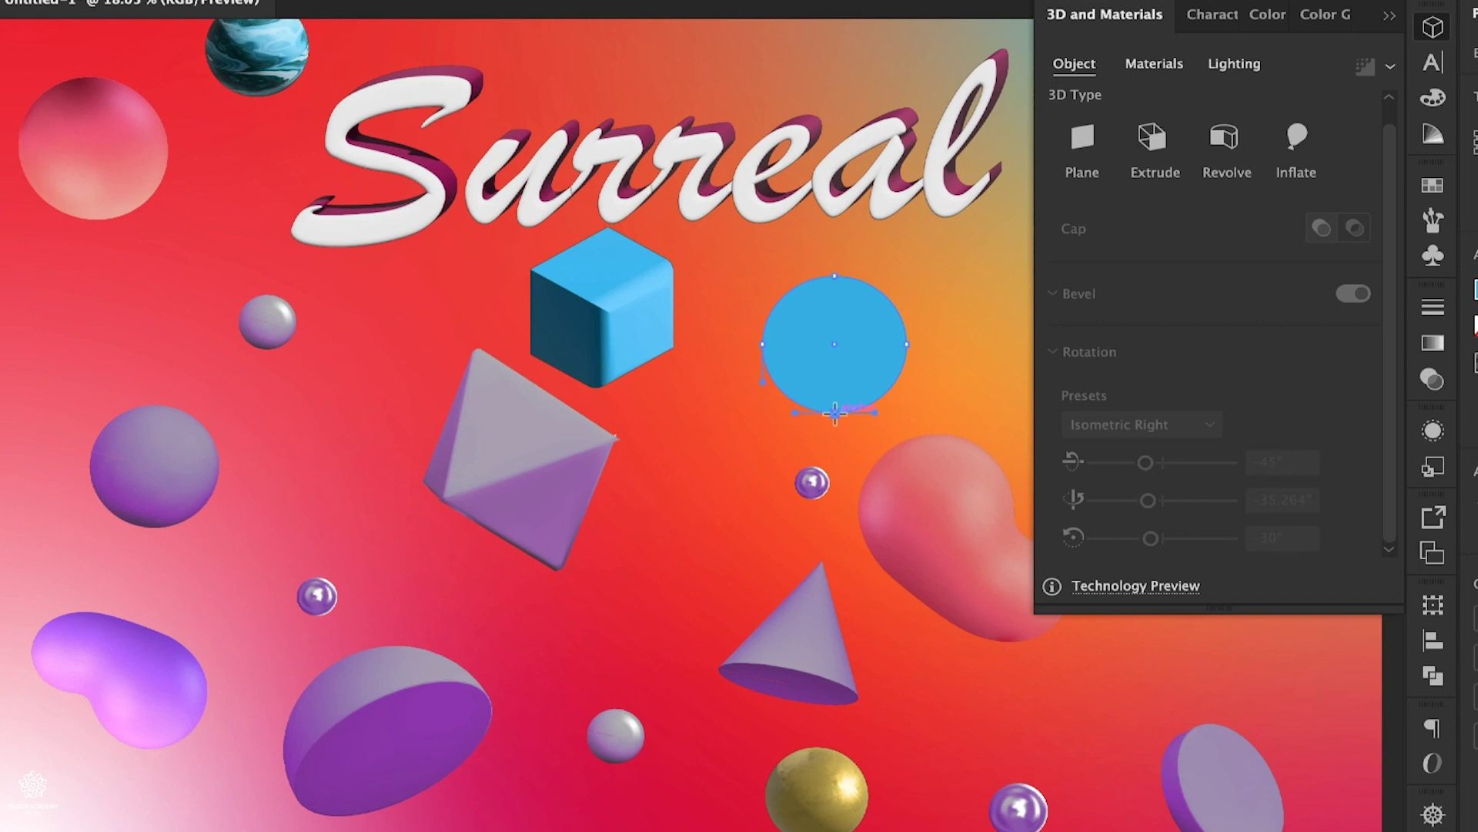
click(835, 413)
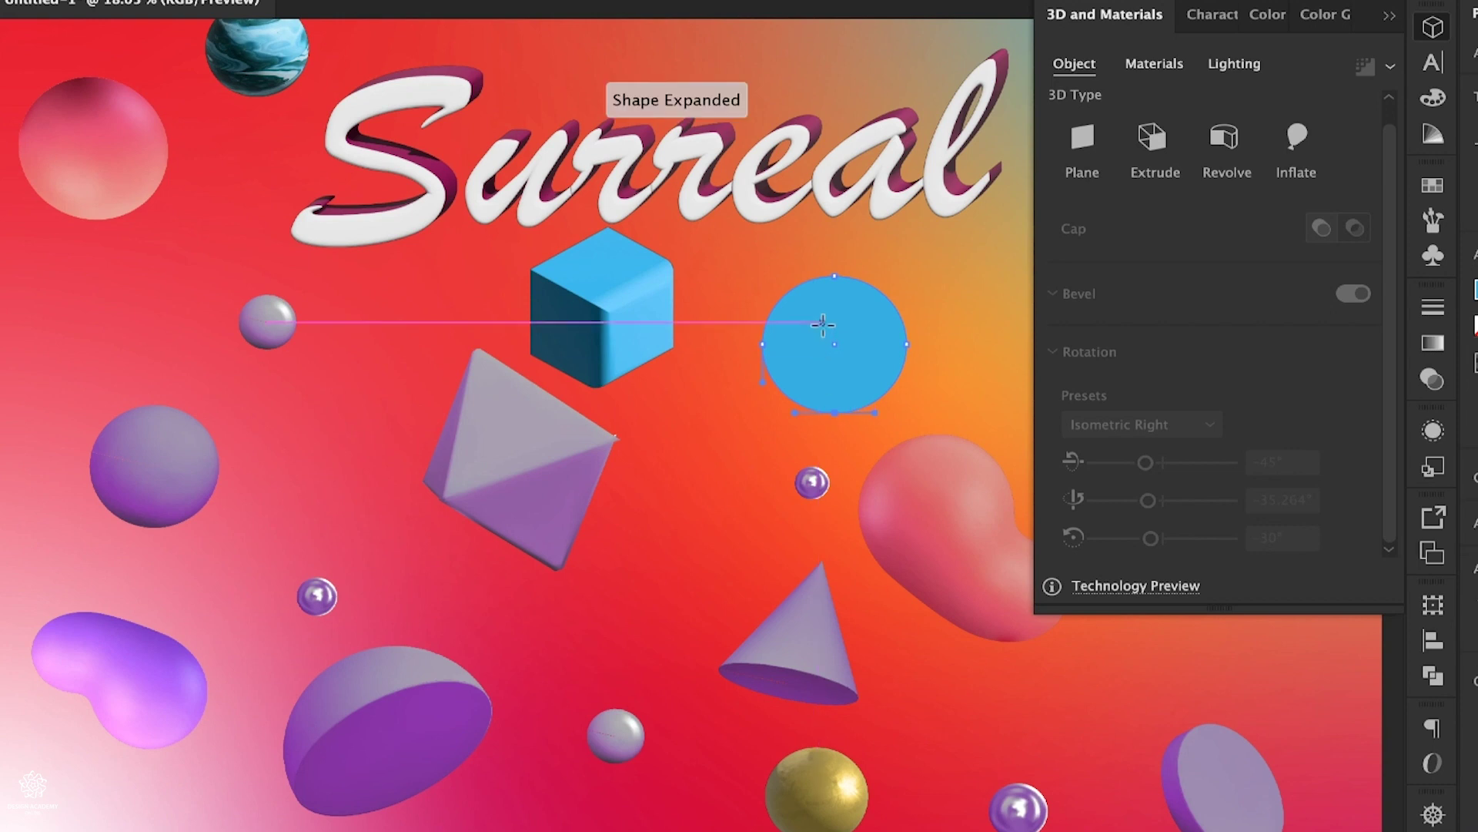
click(832, 276)
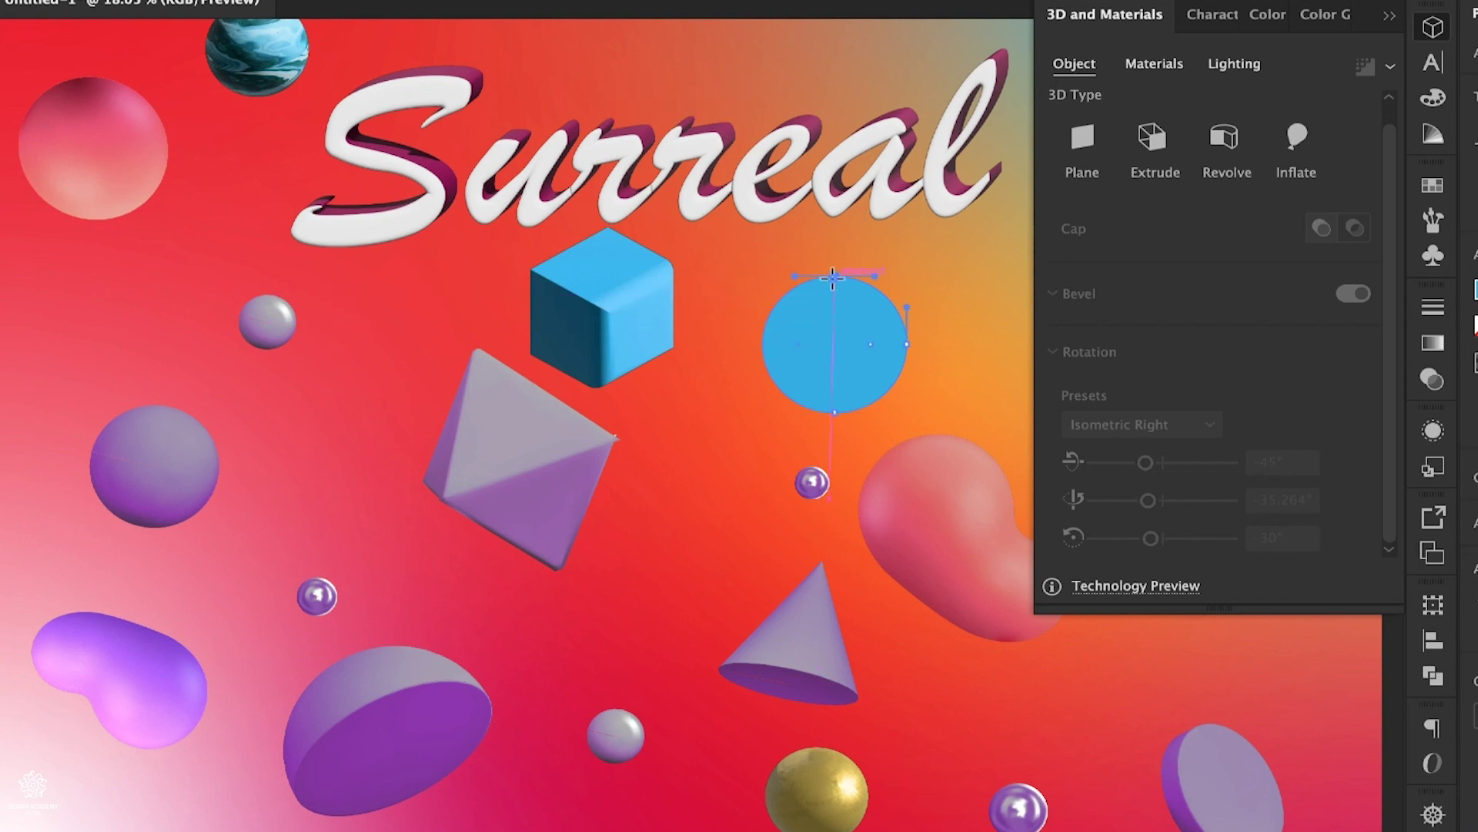
key(v)
click(815, 312)
drag(815, 314, 754, 358)
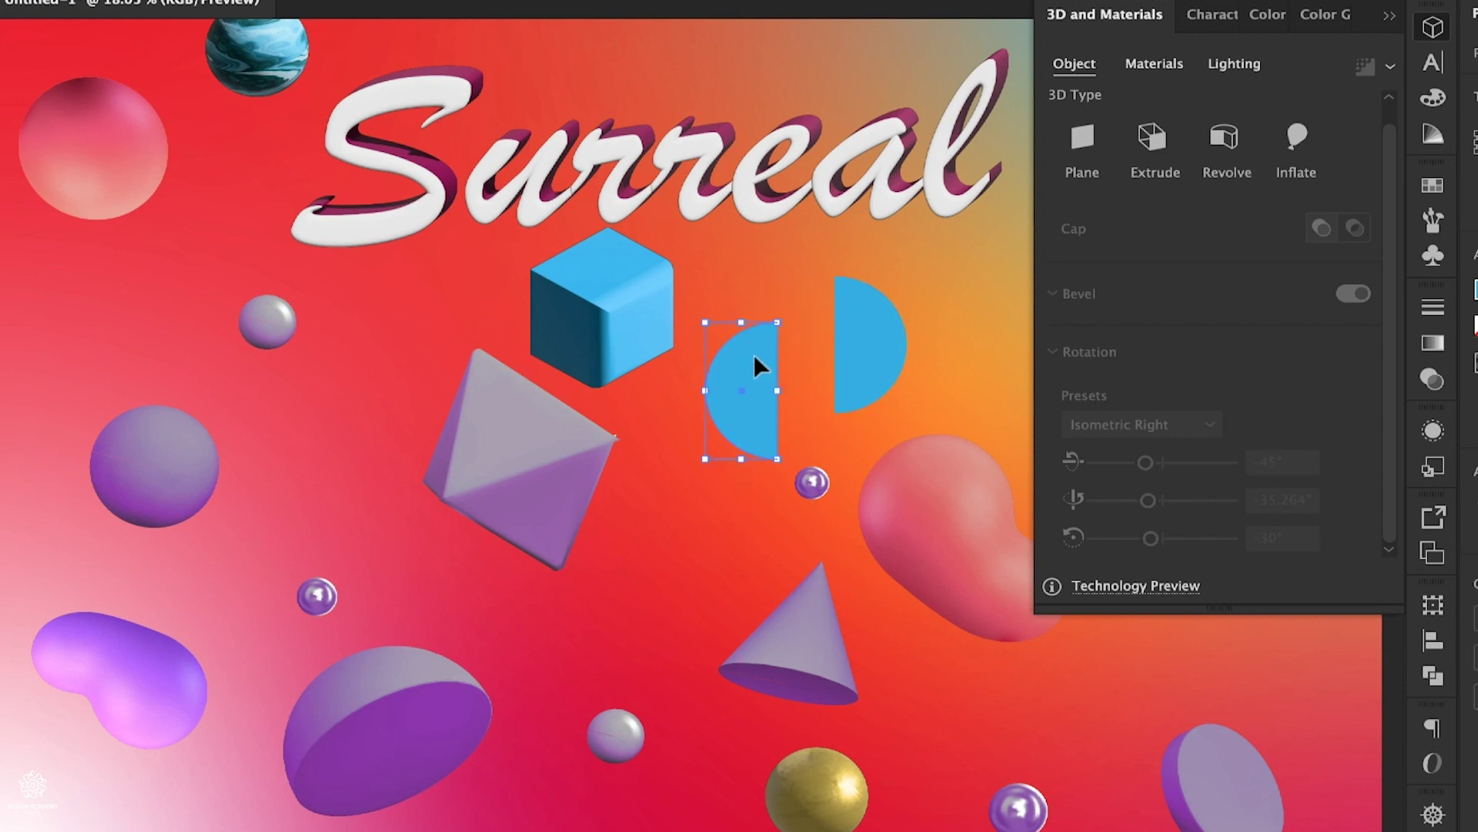
key(Delete)
click(866, 343)
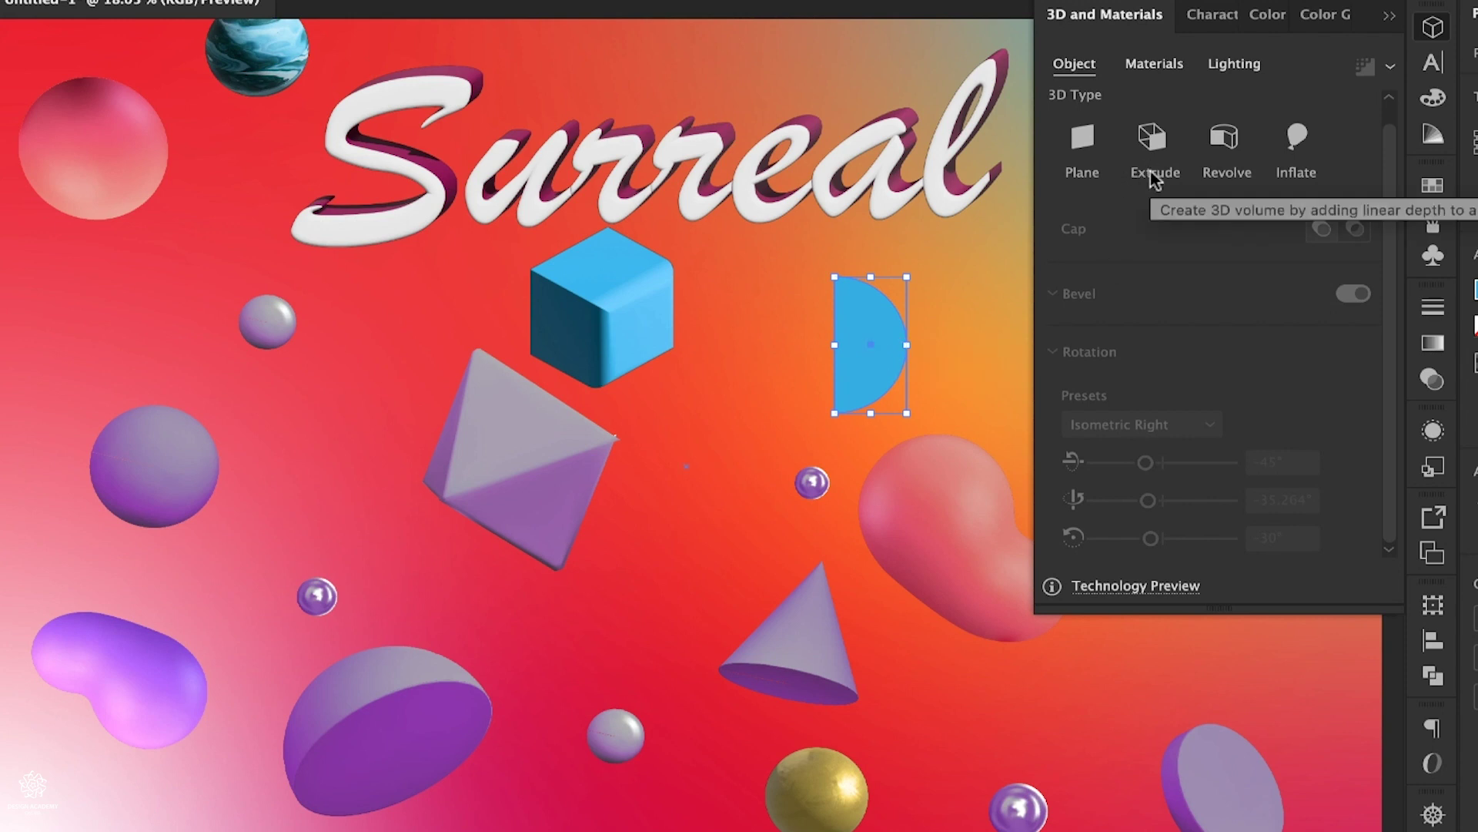
Revolve the half circle into a 3D sphere, then draw a new blue circle at the left
click(1235, 154)
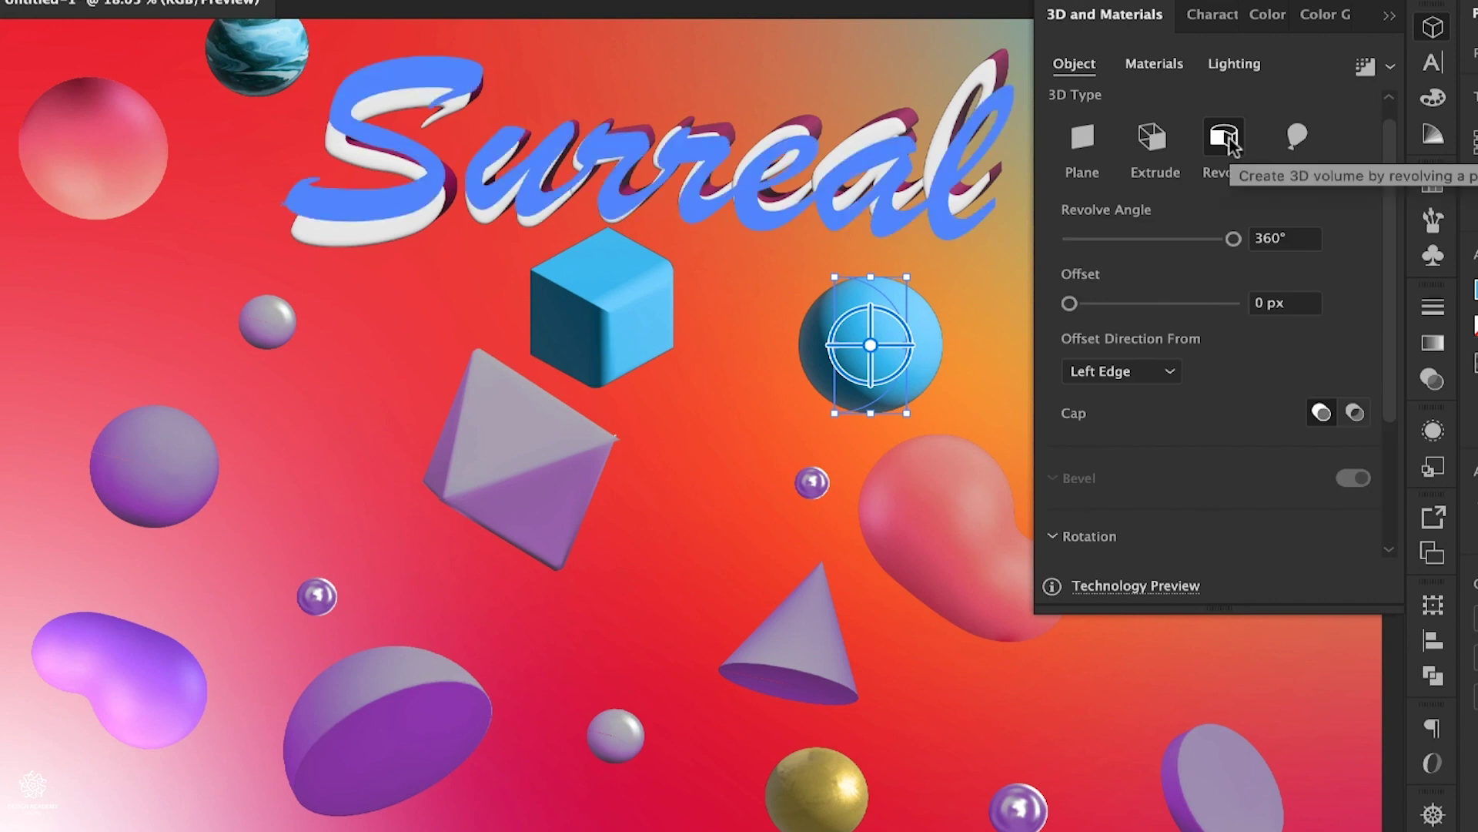
key(ctrl+shift+a)
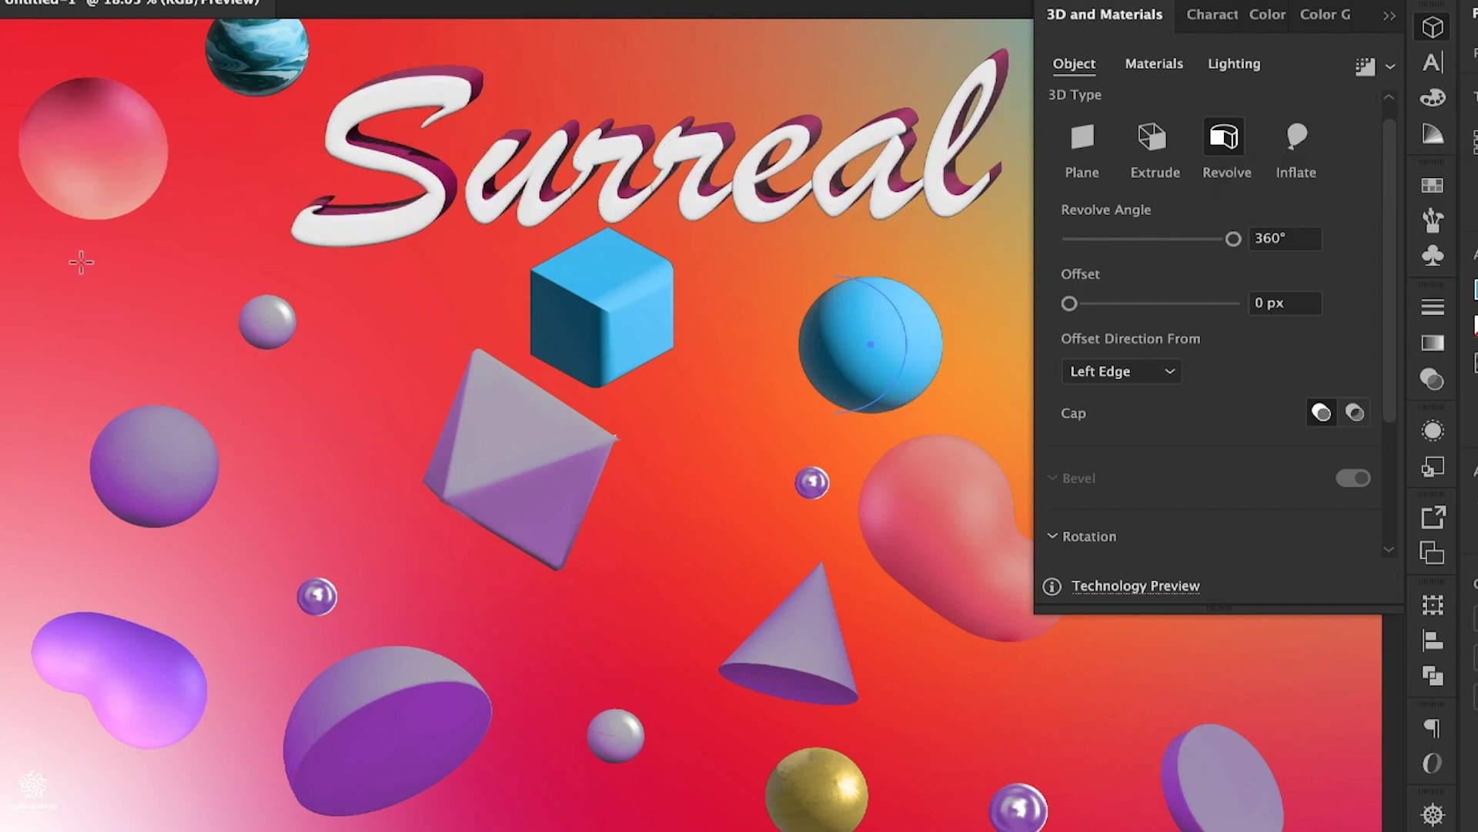
drag(74, 275, 180, 337)
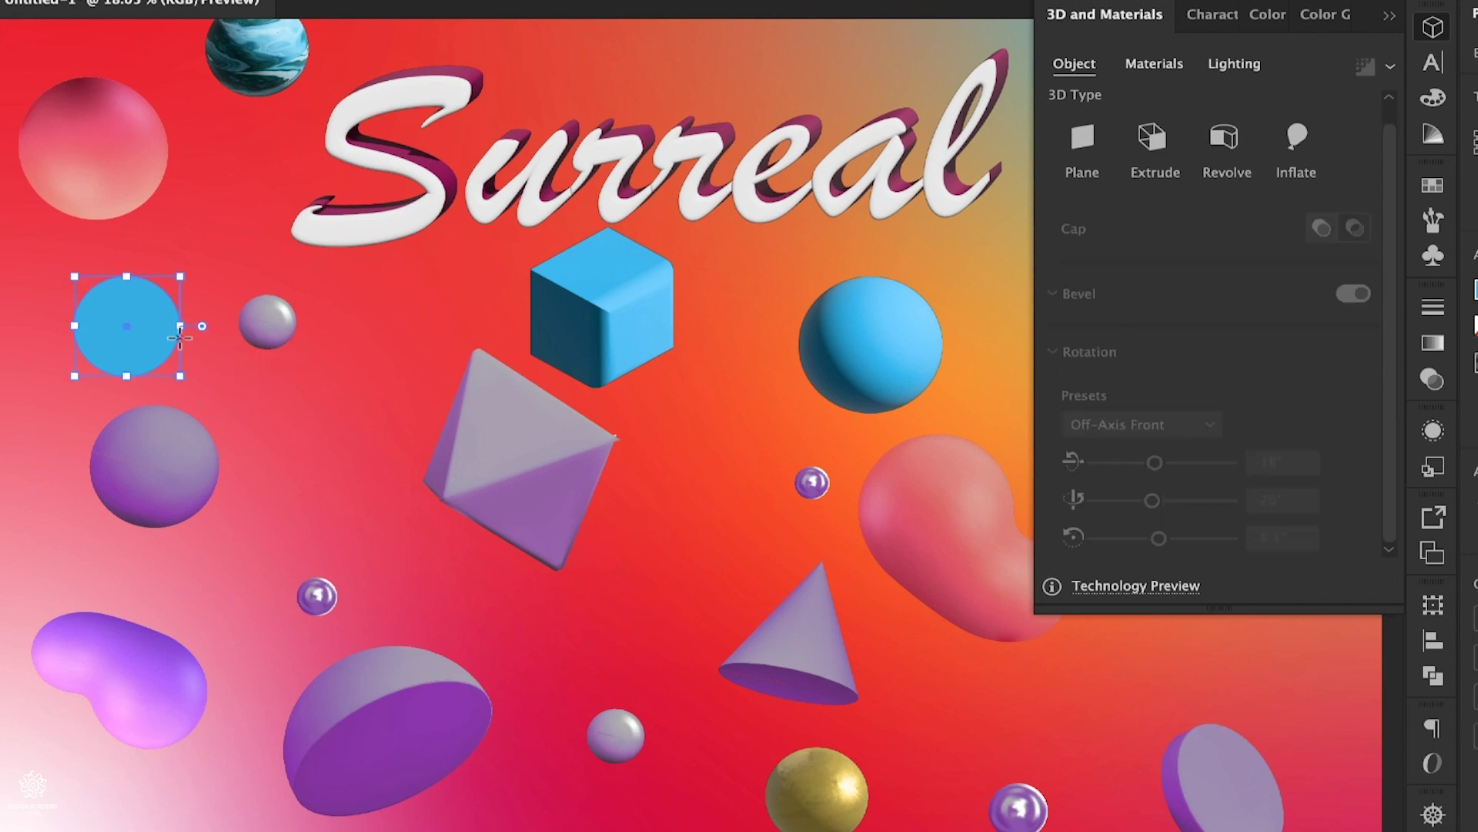
Revolve the new circle 360° with a 586 px offset into a ring and move it left
click(1228, 138)
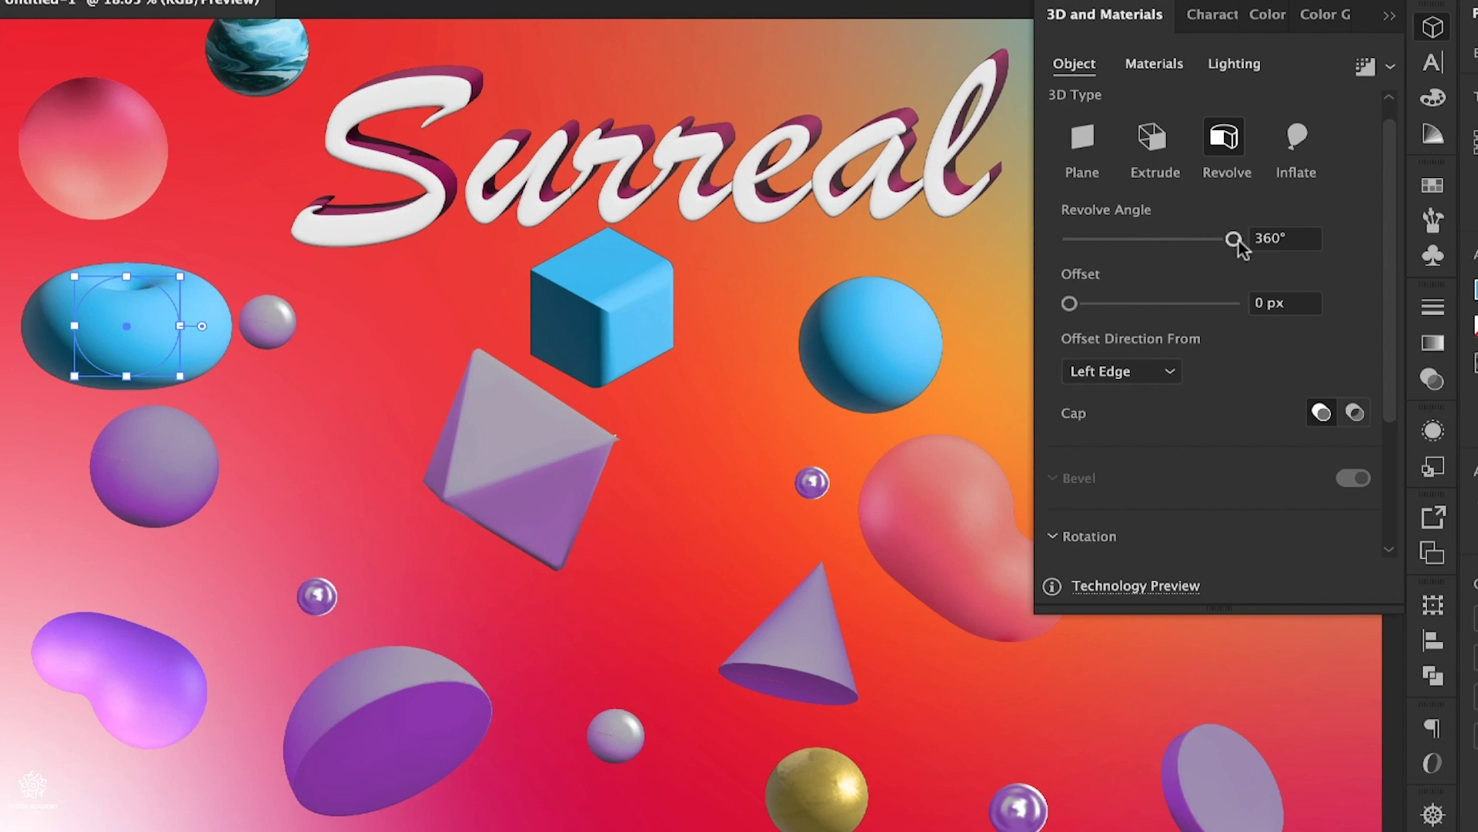
drag(1236, 239, 1139, 240)
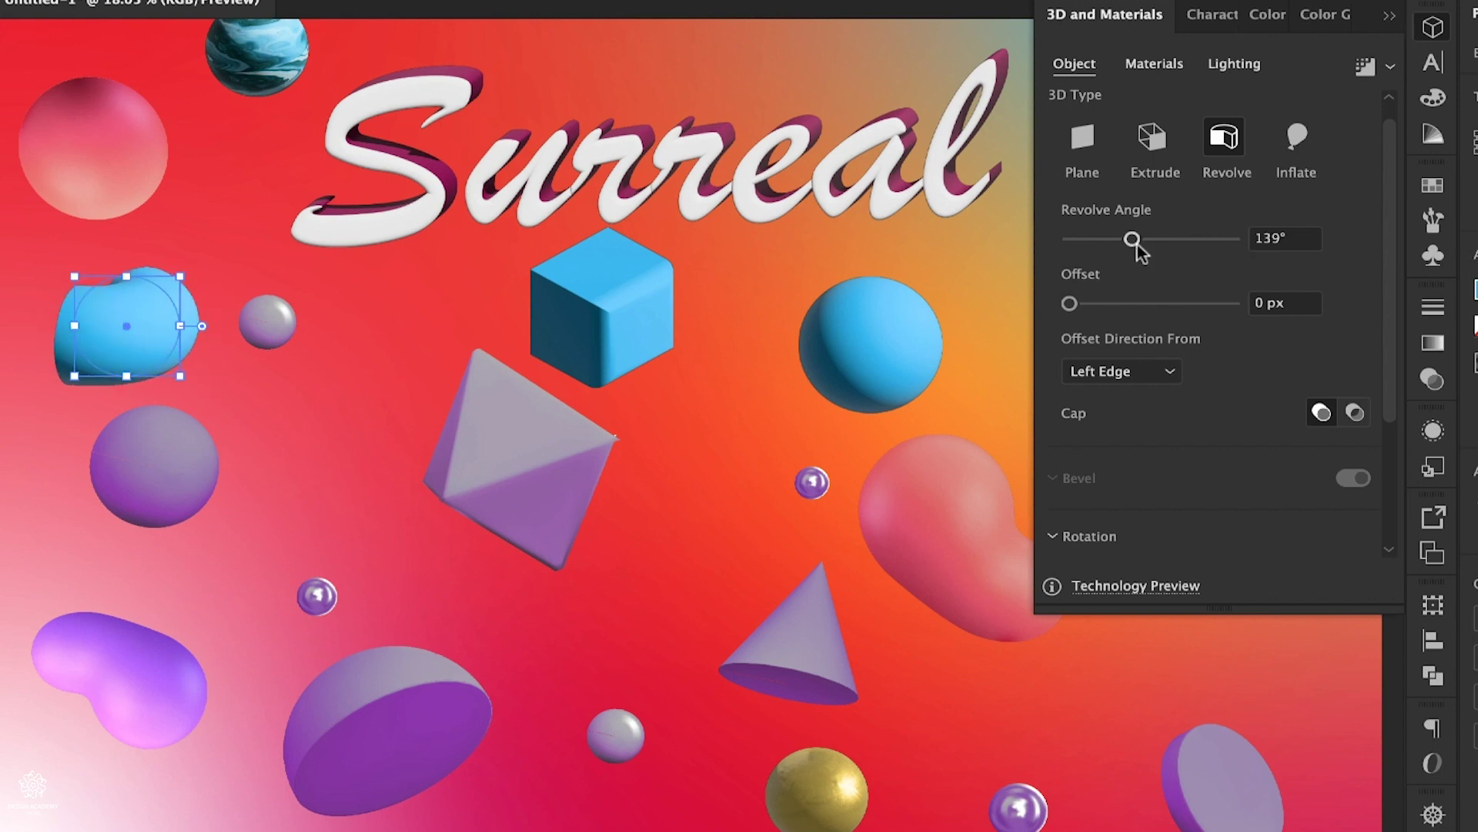
drag(1072, 304, 1169, 304)
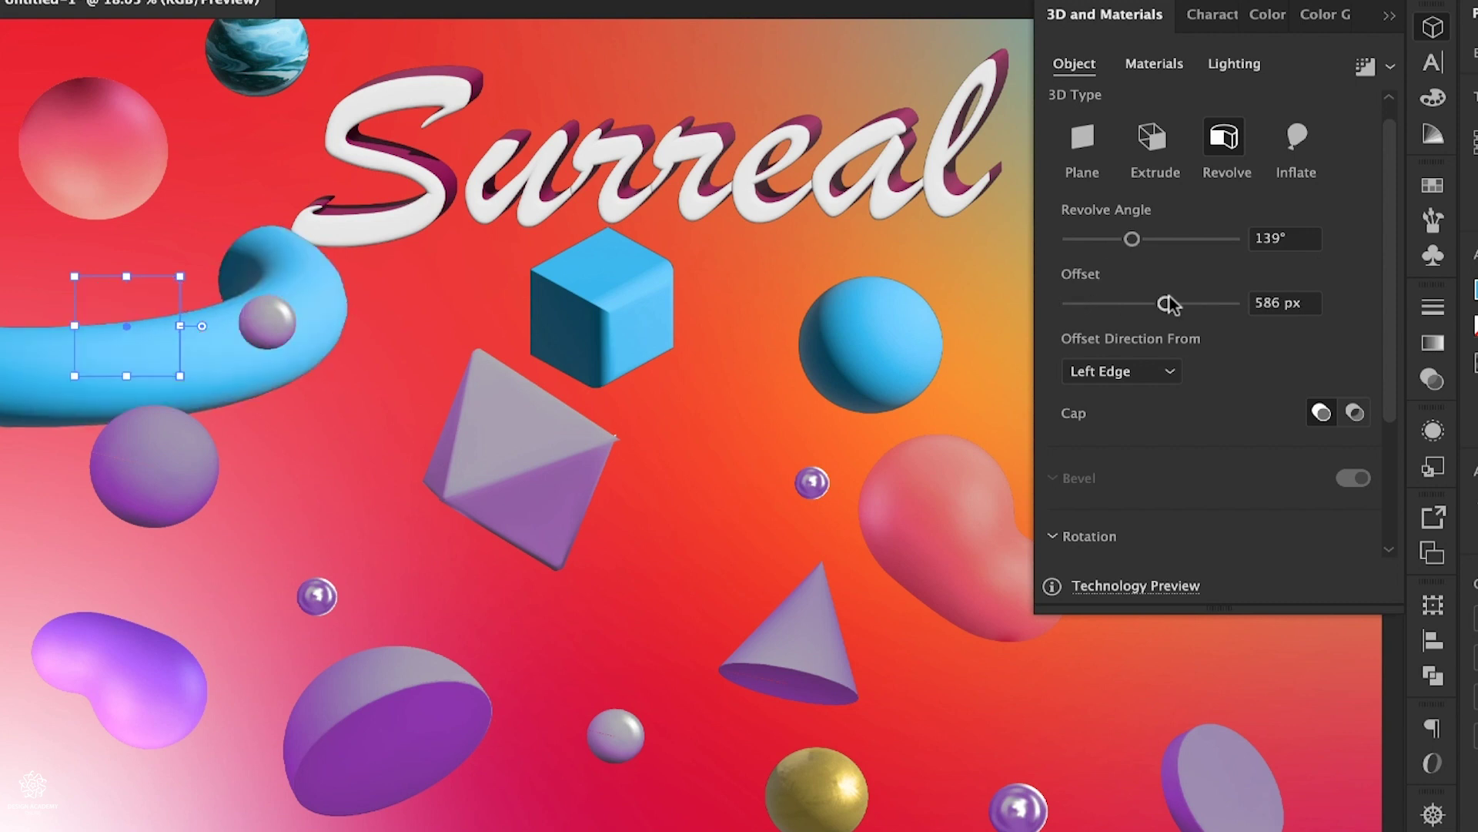
drag(1132, 239, 1234, 239)
key(l)
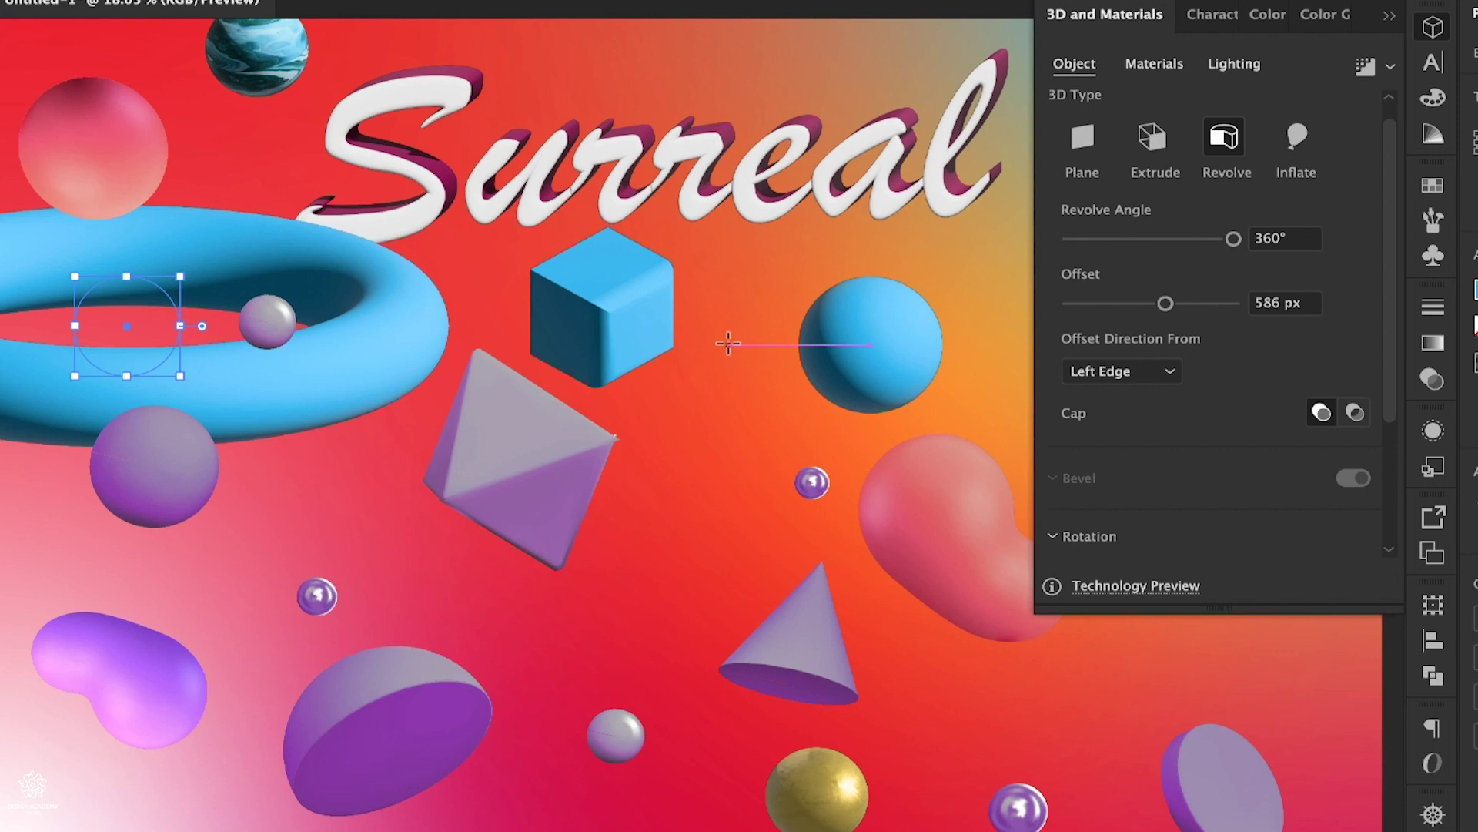
key(v)
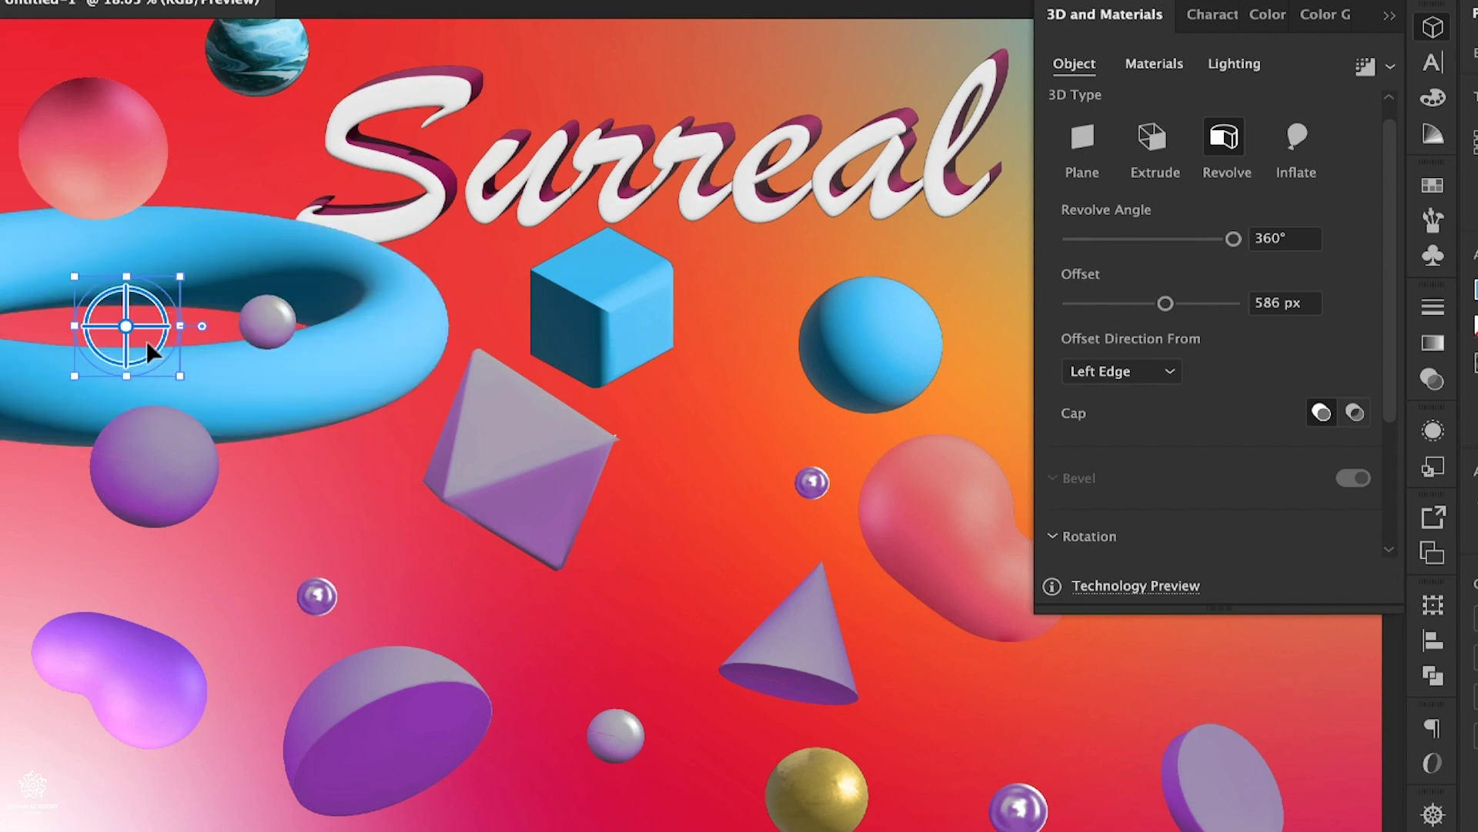
drag(148, 350, 31, 327)
Select the blue sphere and give it the Marble Paint material
scroll(534, 441, right, 3)
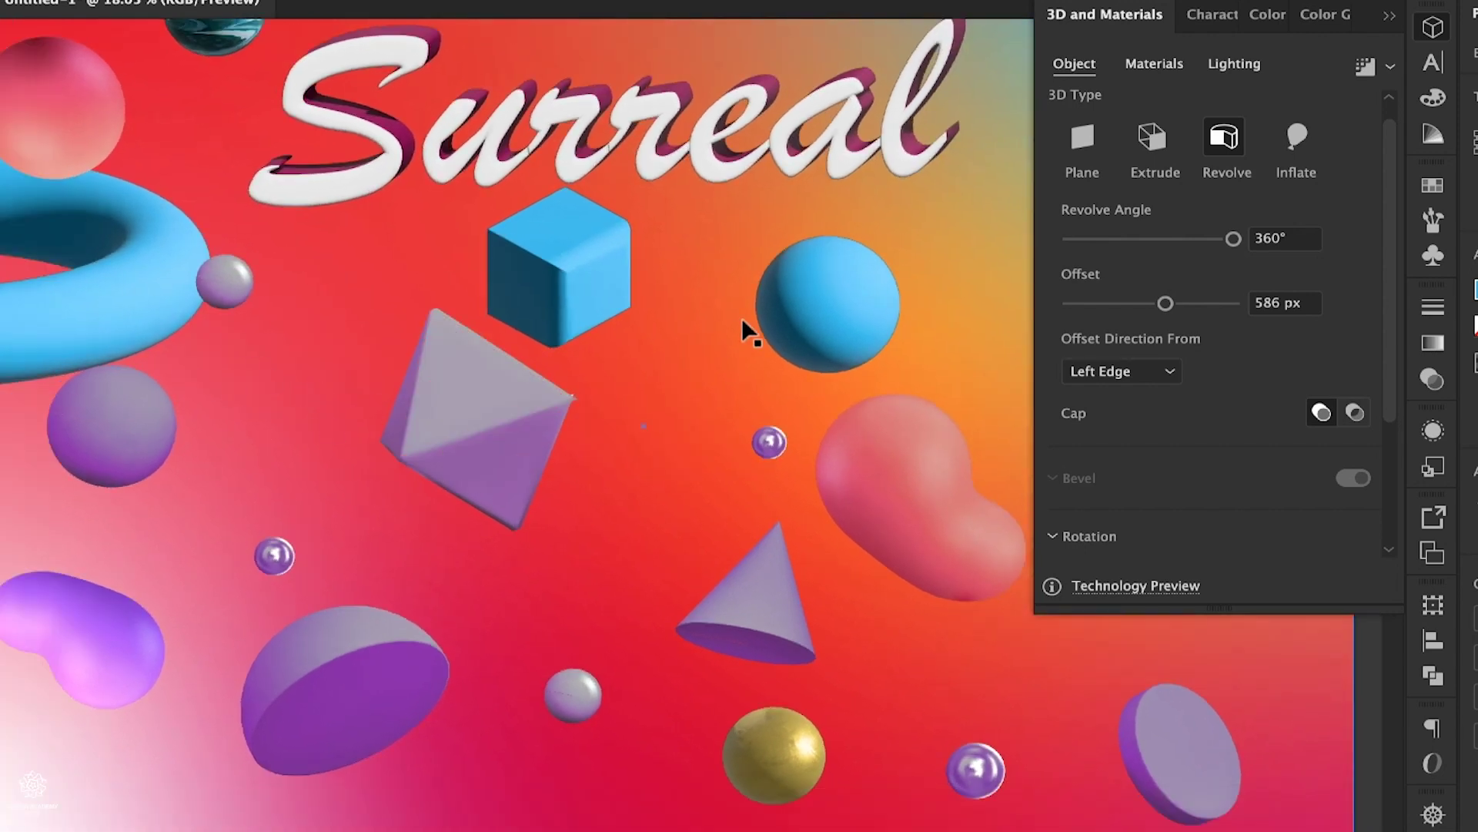
click(843, 302)
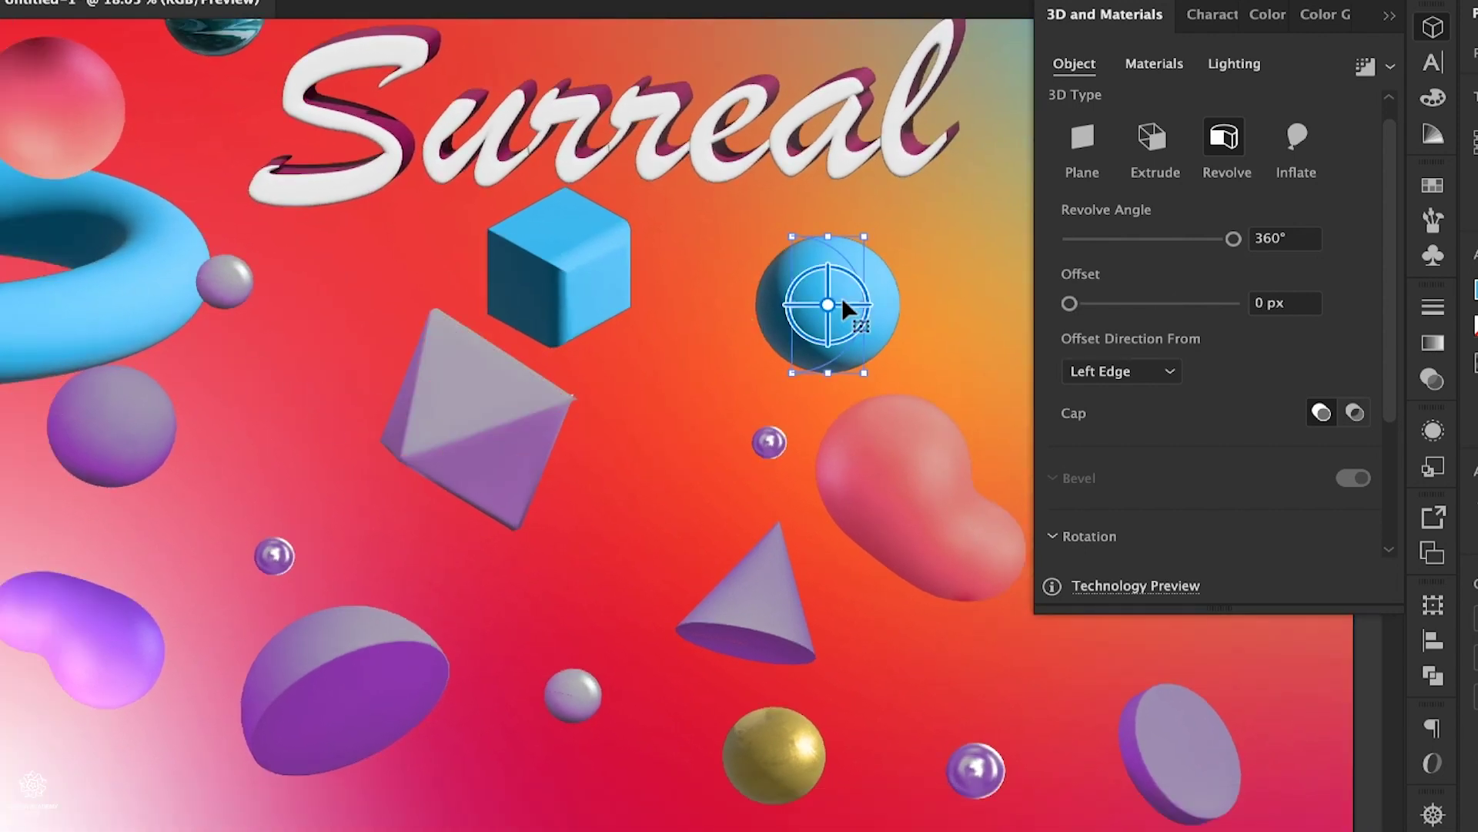
click(1158, 67)
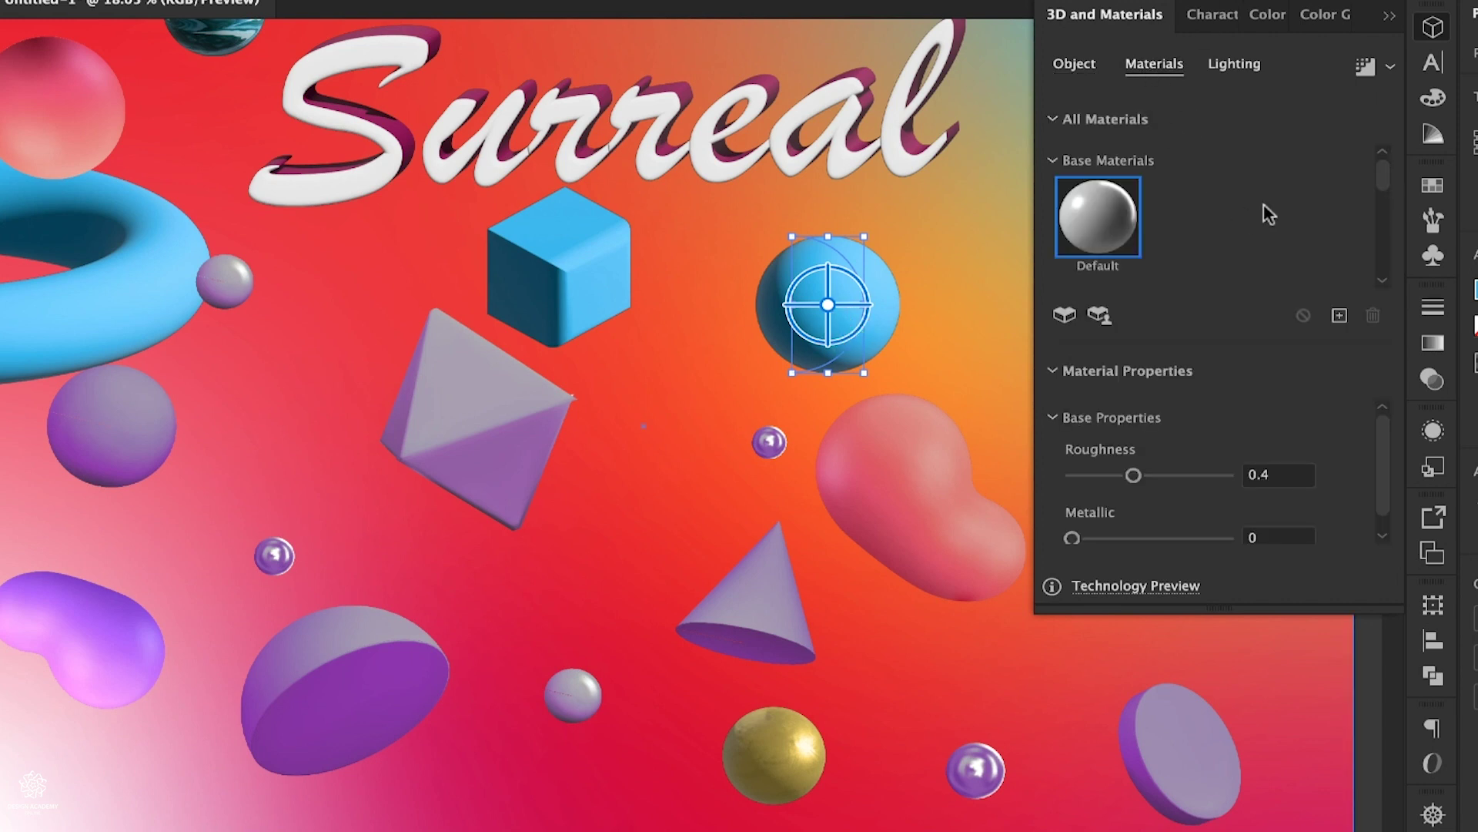
scroll(1263, 204, down, 4)
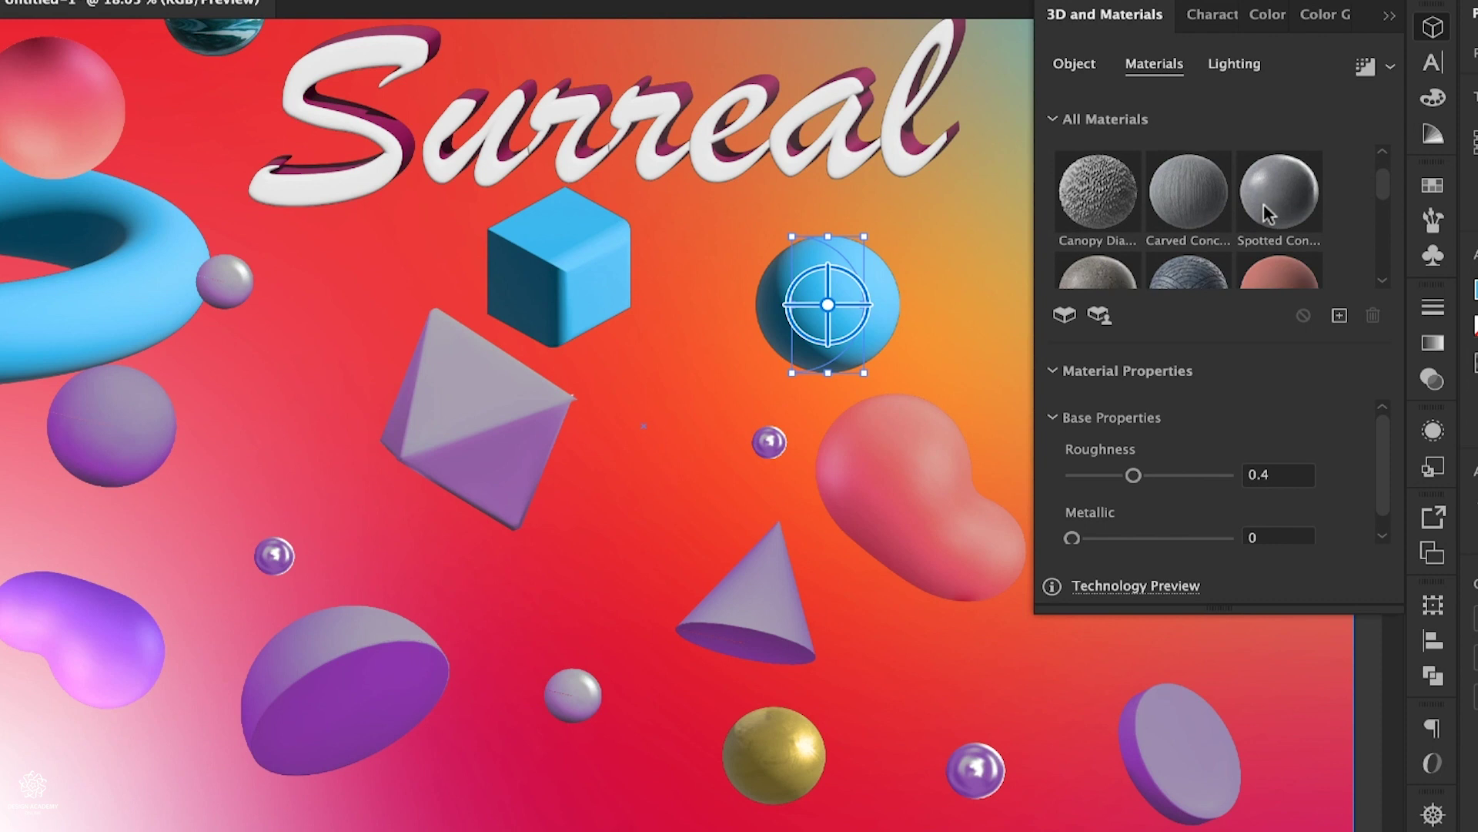
scroll(1265, 213, down, 2)
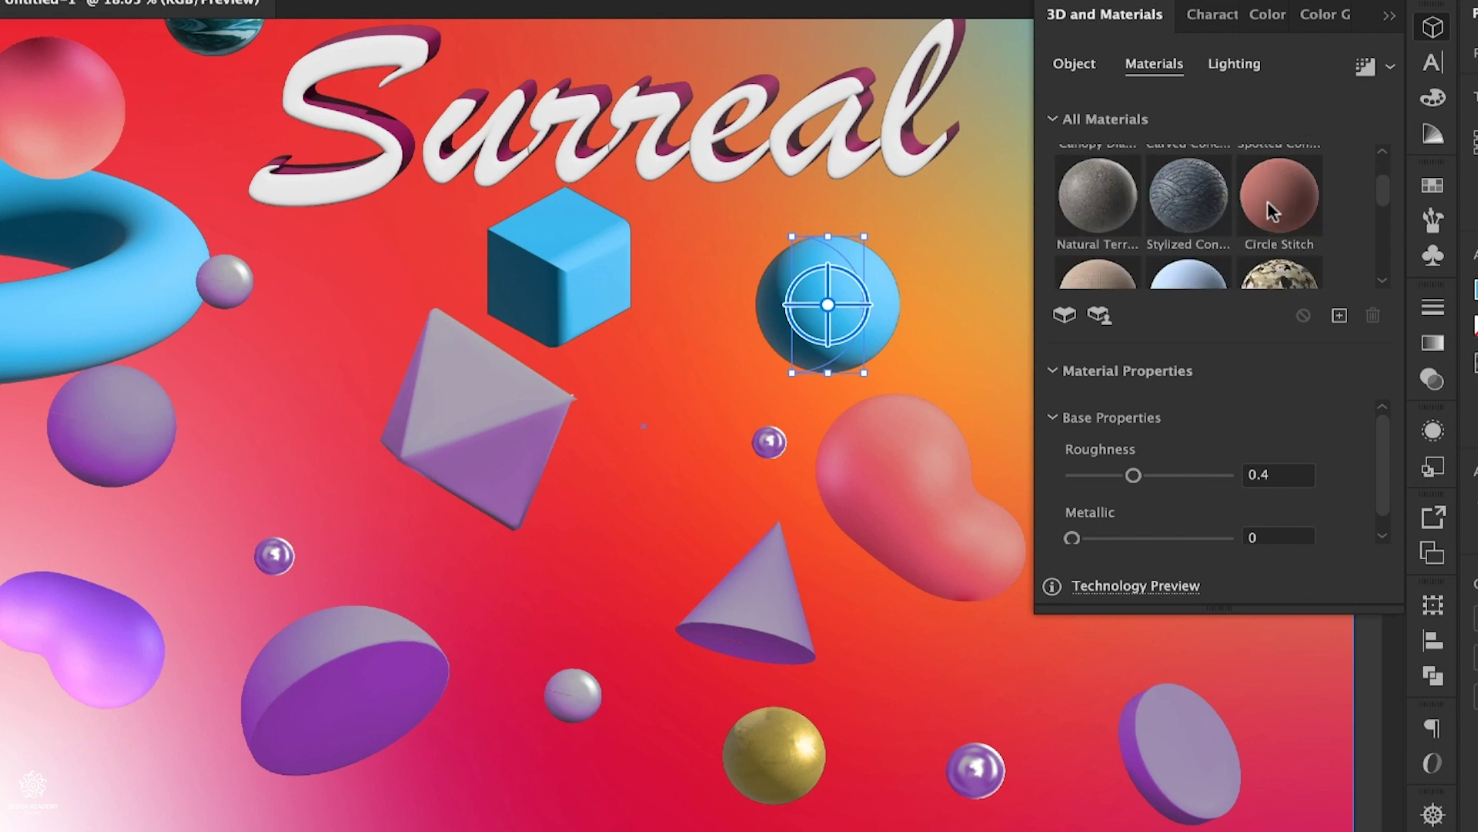
scroll(1271, 209, down, 6)
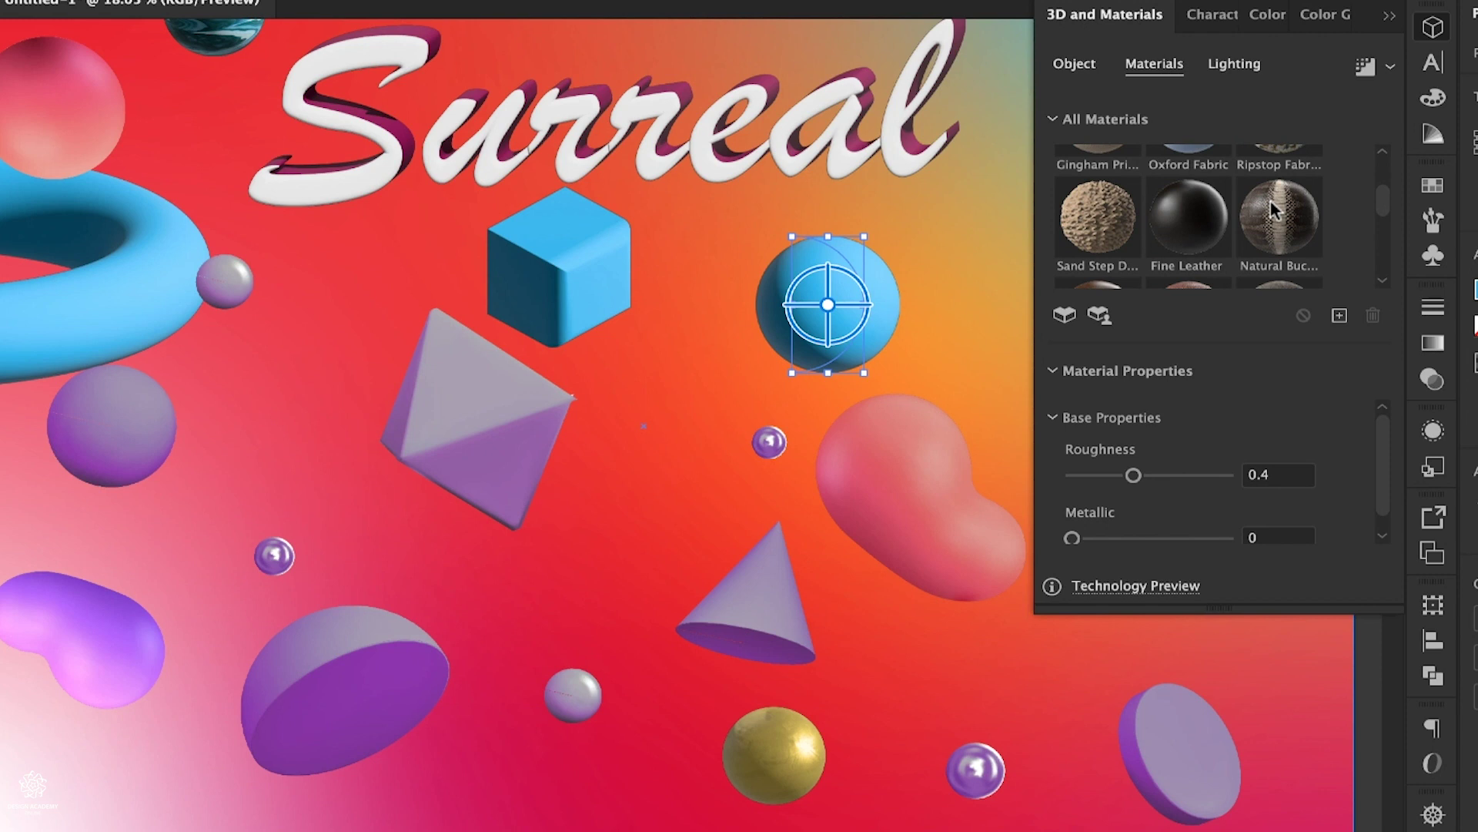
scroll(1272, 210, down, 6)
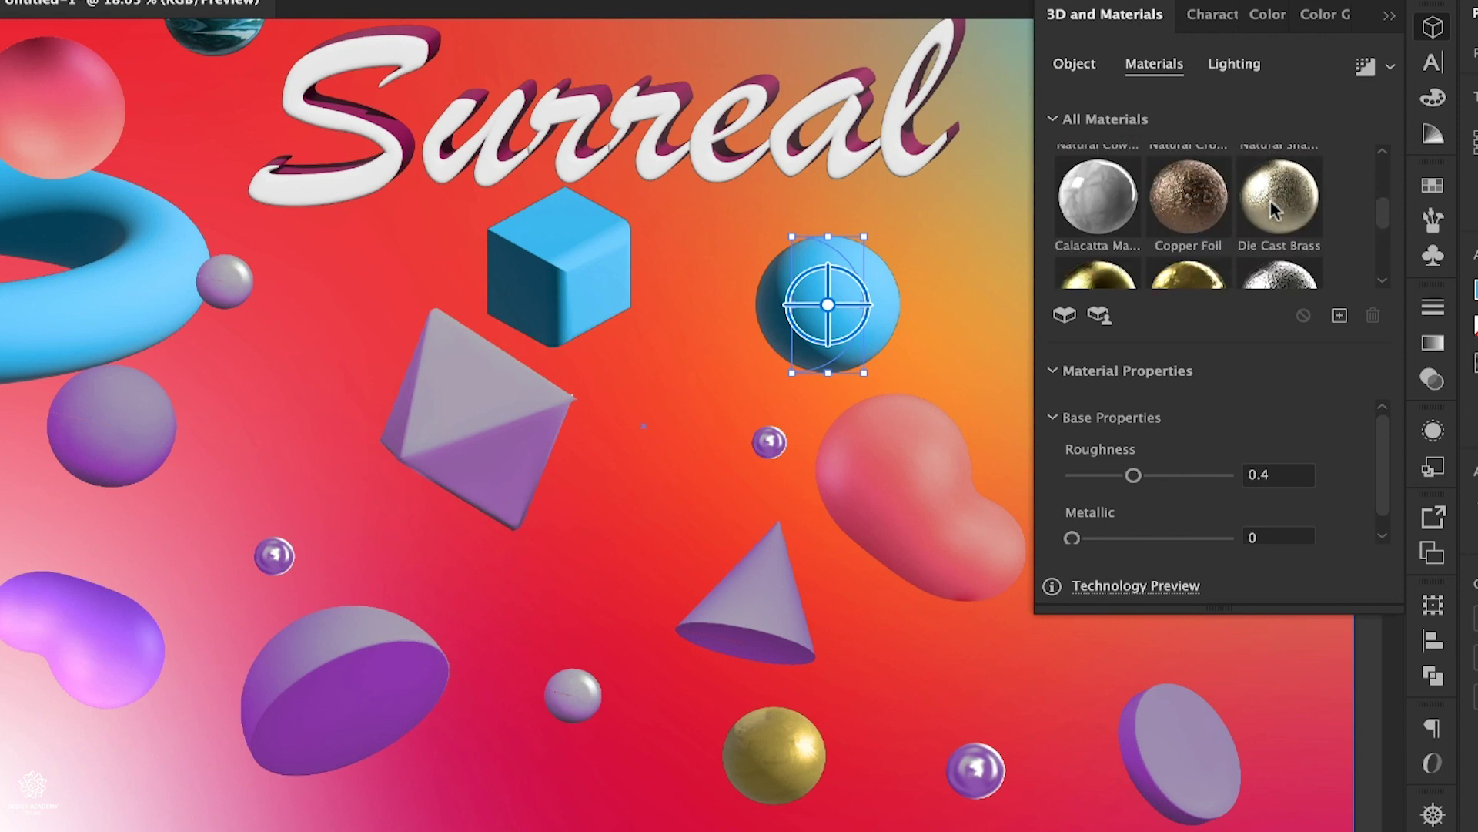
scroll(1271, 209, down, 1)
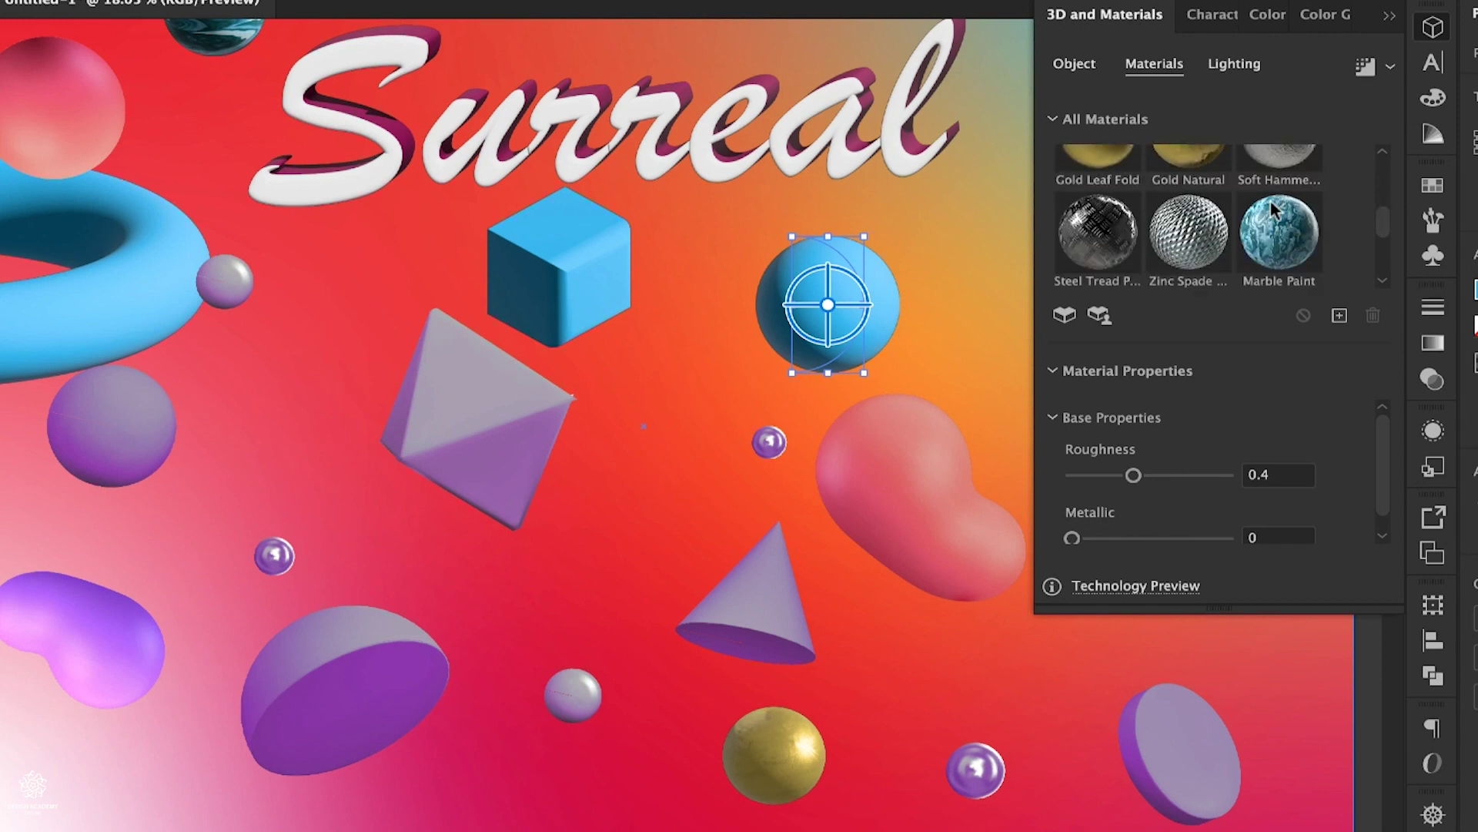
click(1291, 243)
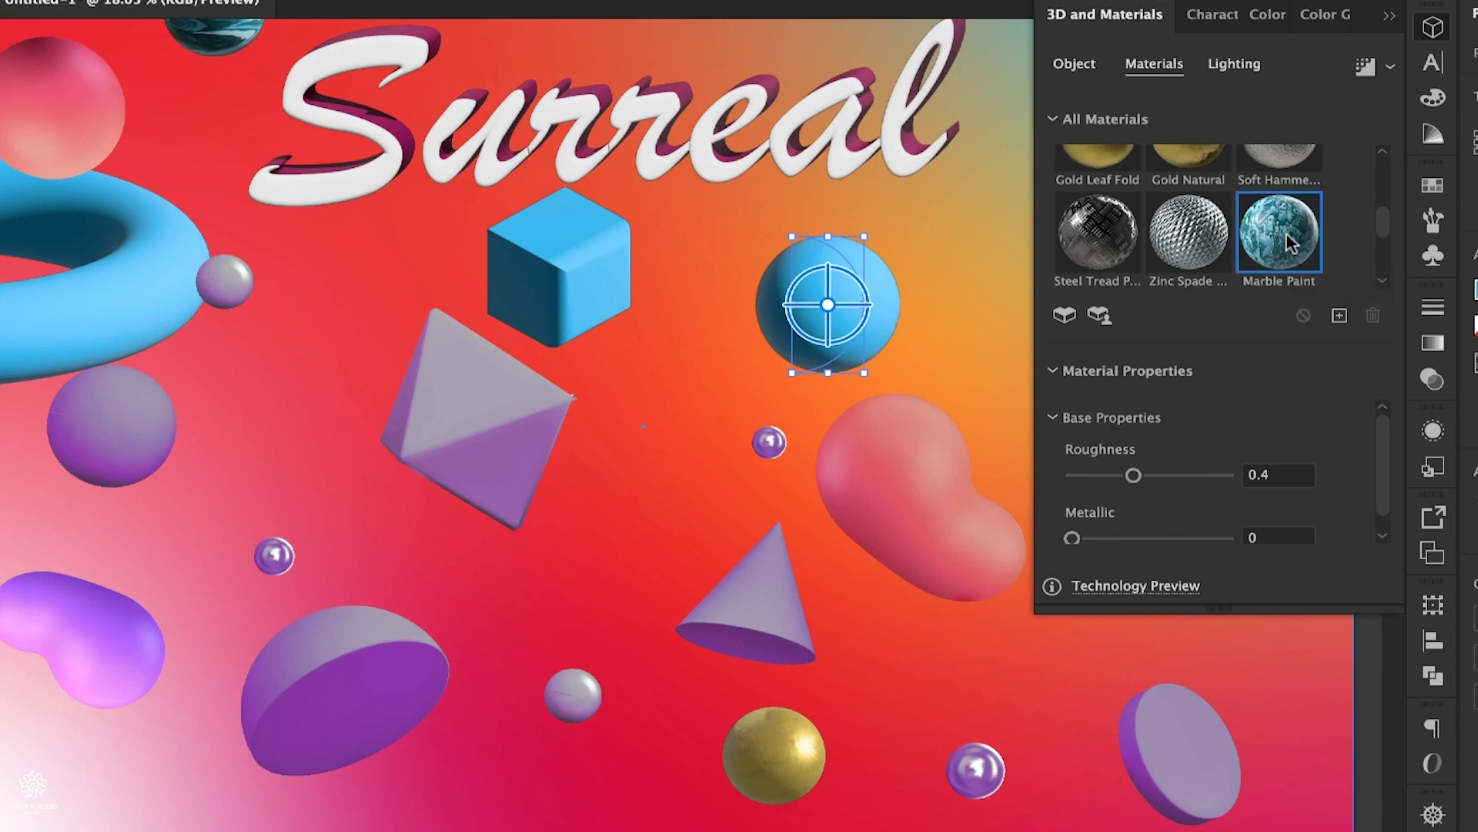
Swap the sphere's material to Zinc Spade
scroll(725, 305, up, 6)
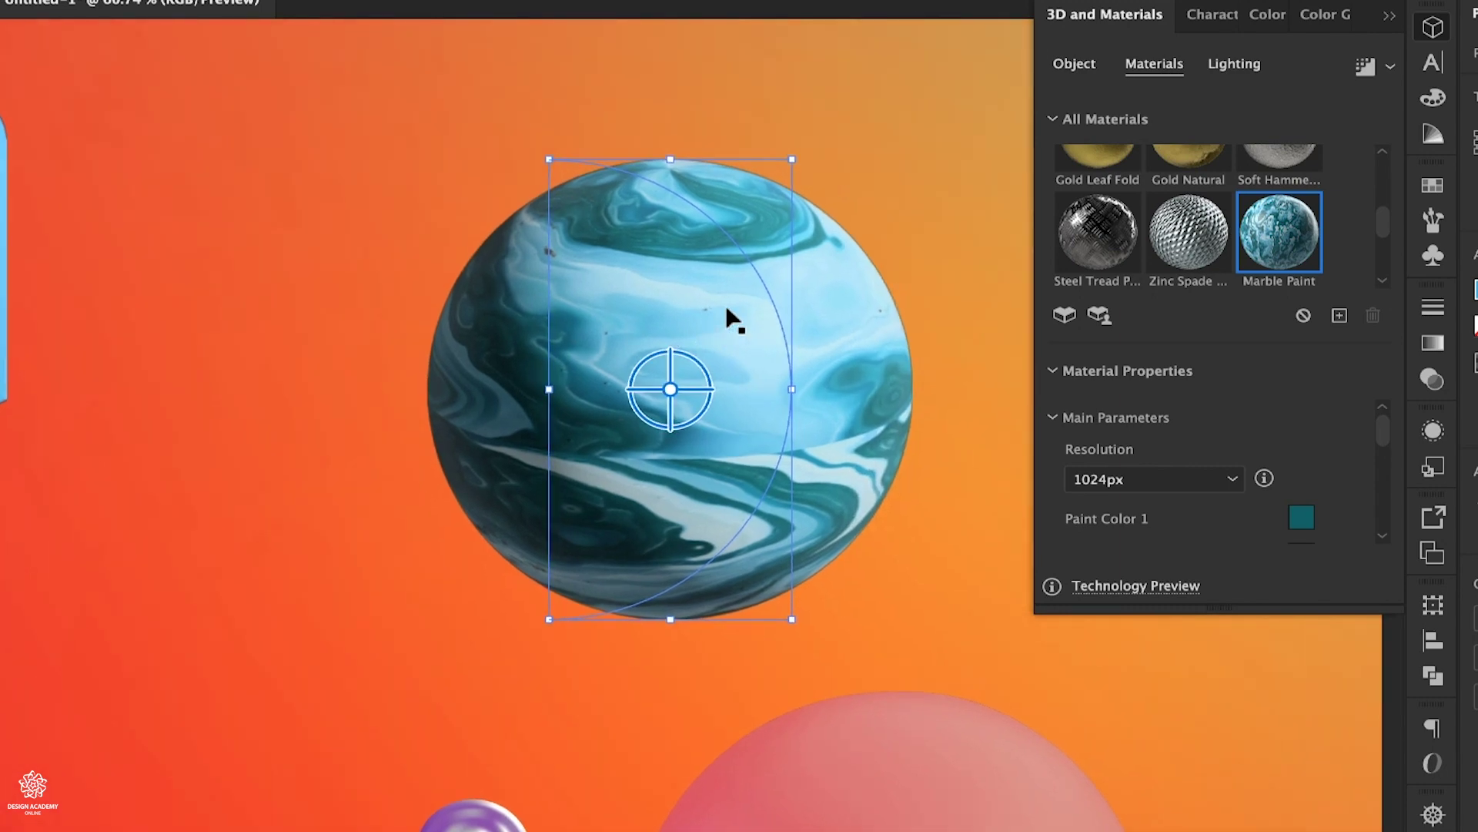
scroll(867, 183, up, 5)
scroll(867, 183, down, 2)
scroll(867, 183, down, 1)
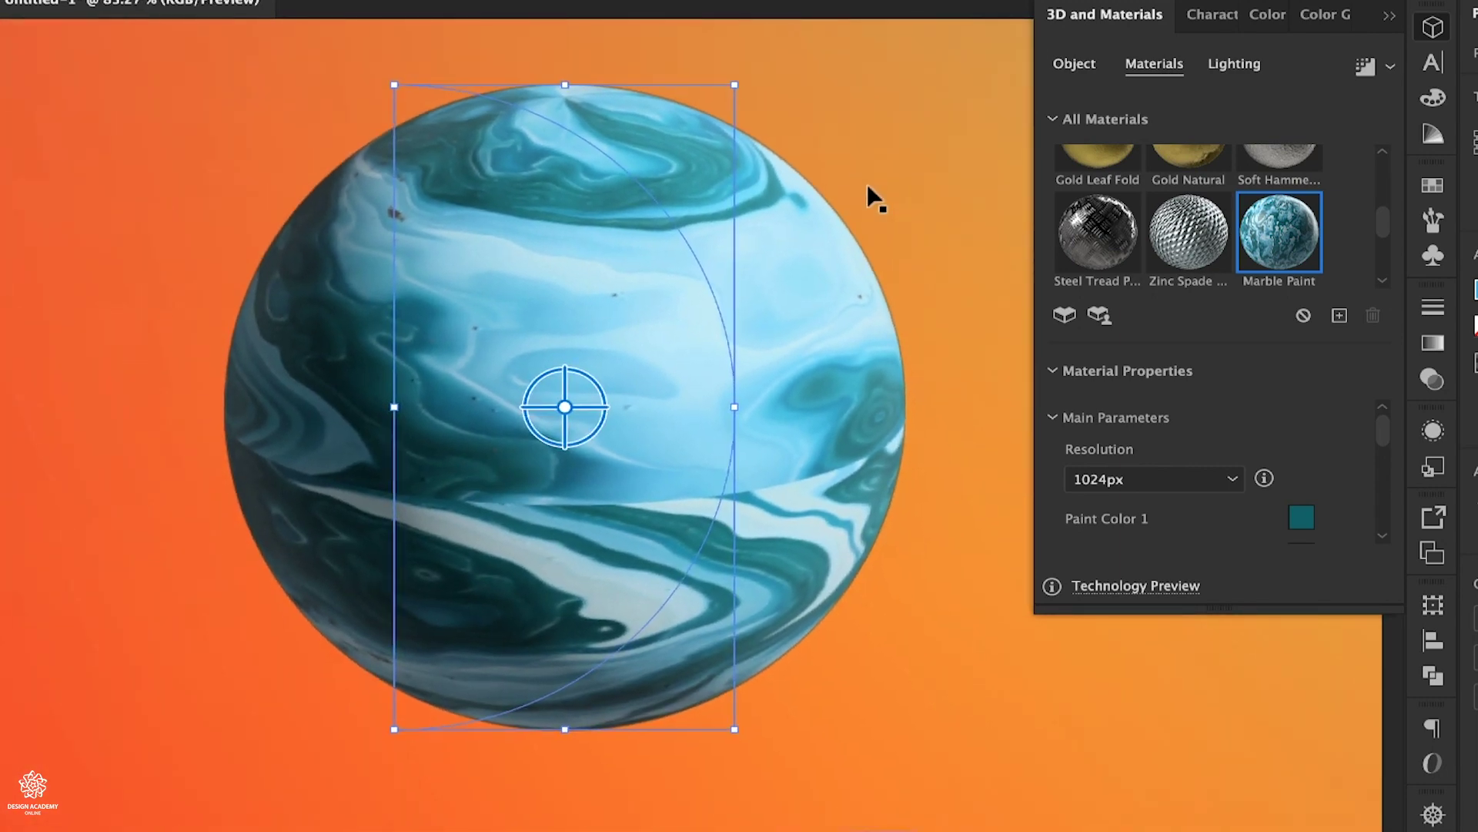
click(1182, 237)
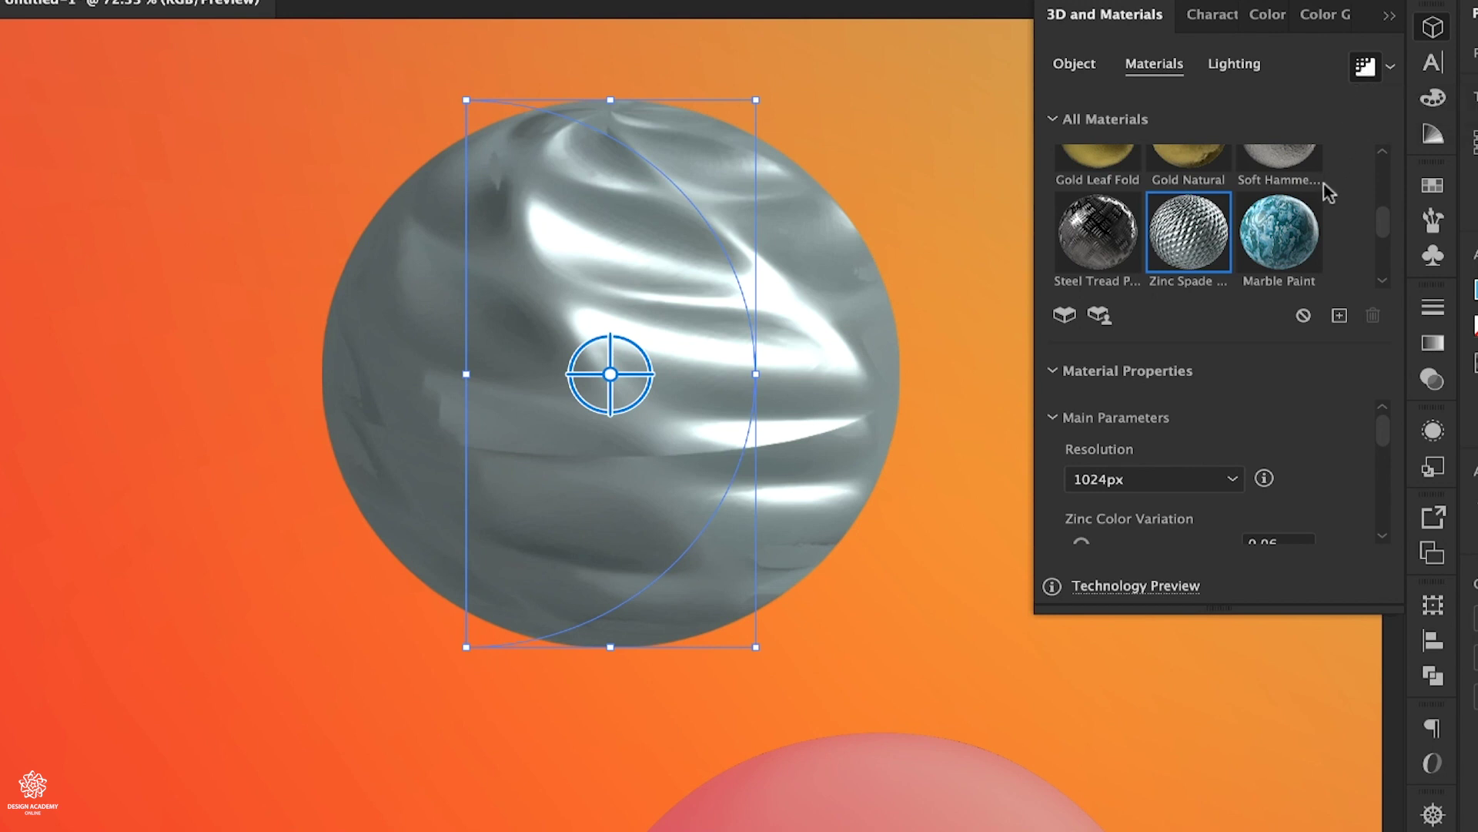
Apply the Gold Leaf Fold material to the sphere
scroll(1326, 193, up, 2)
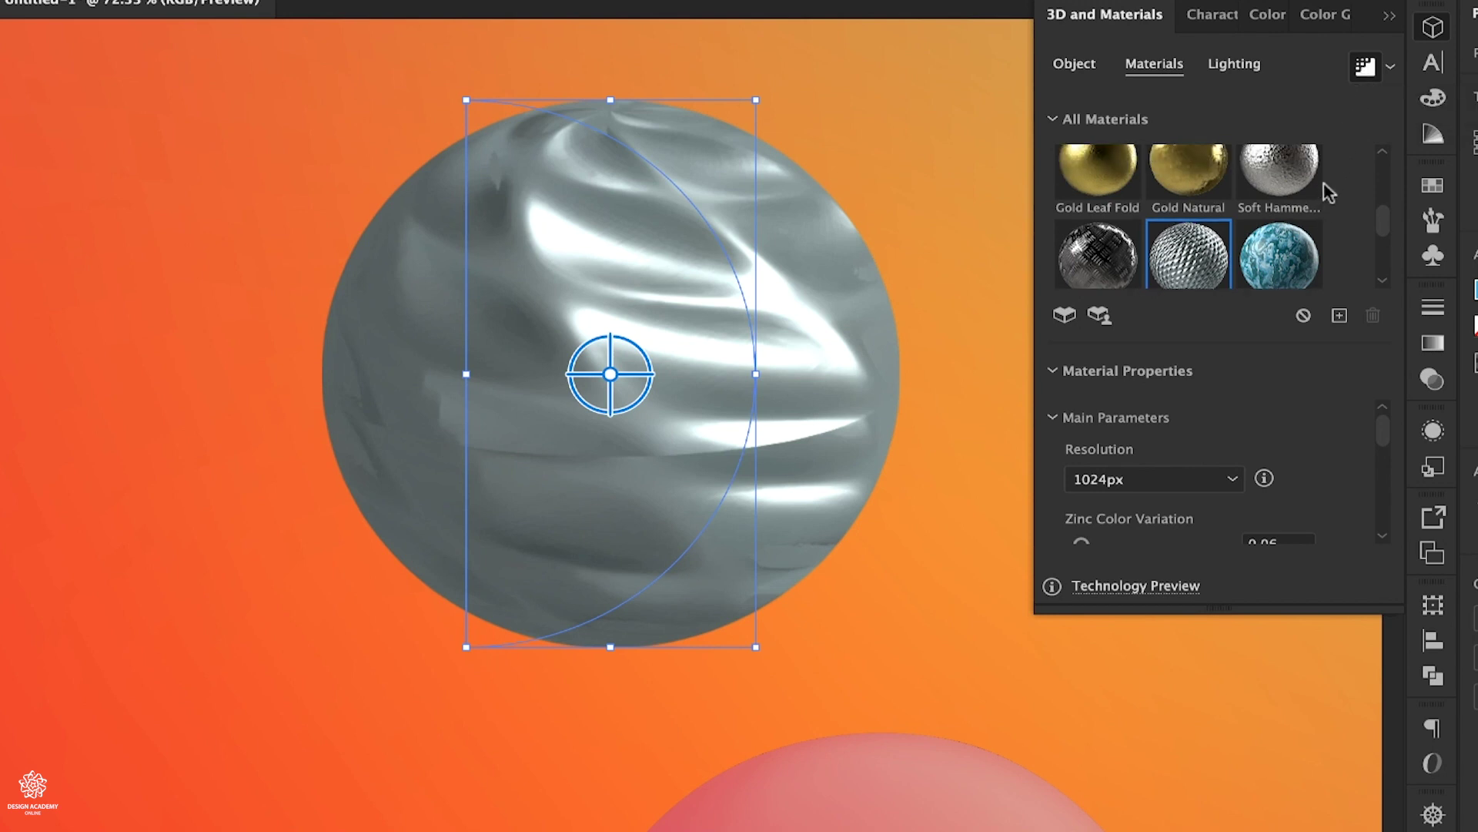
click(1128, 196)
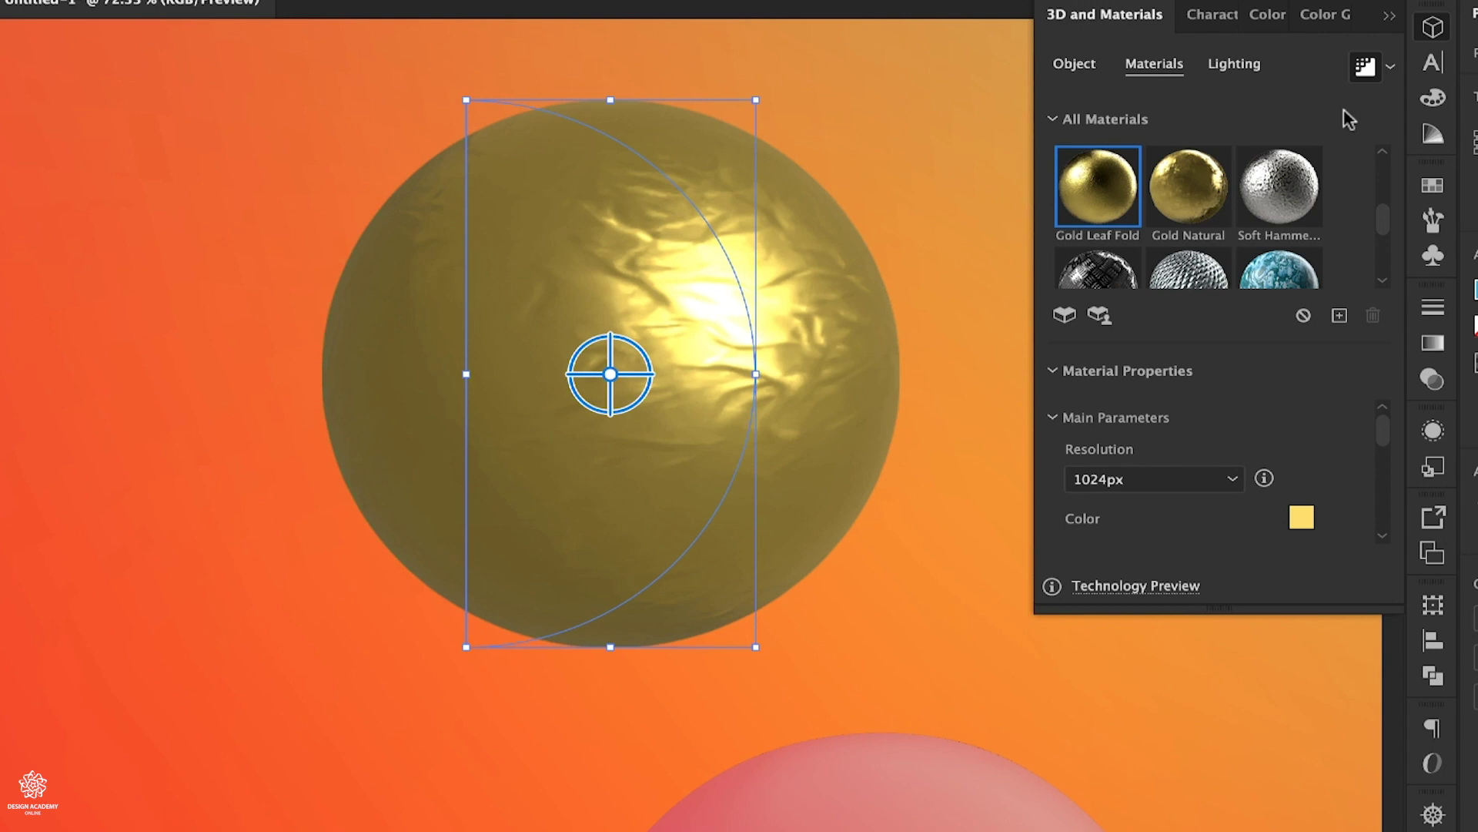
Switch Ray Tracing off in Render Settings for a real-time preview
click(1390, 67)
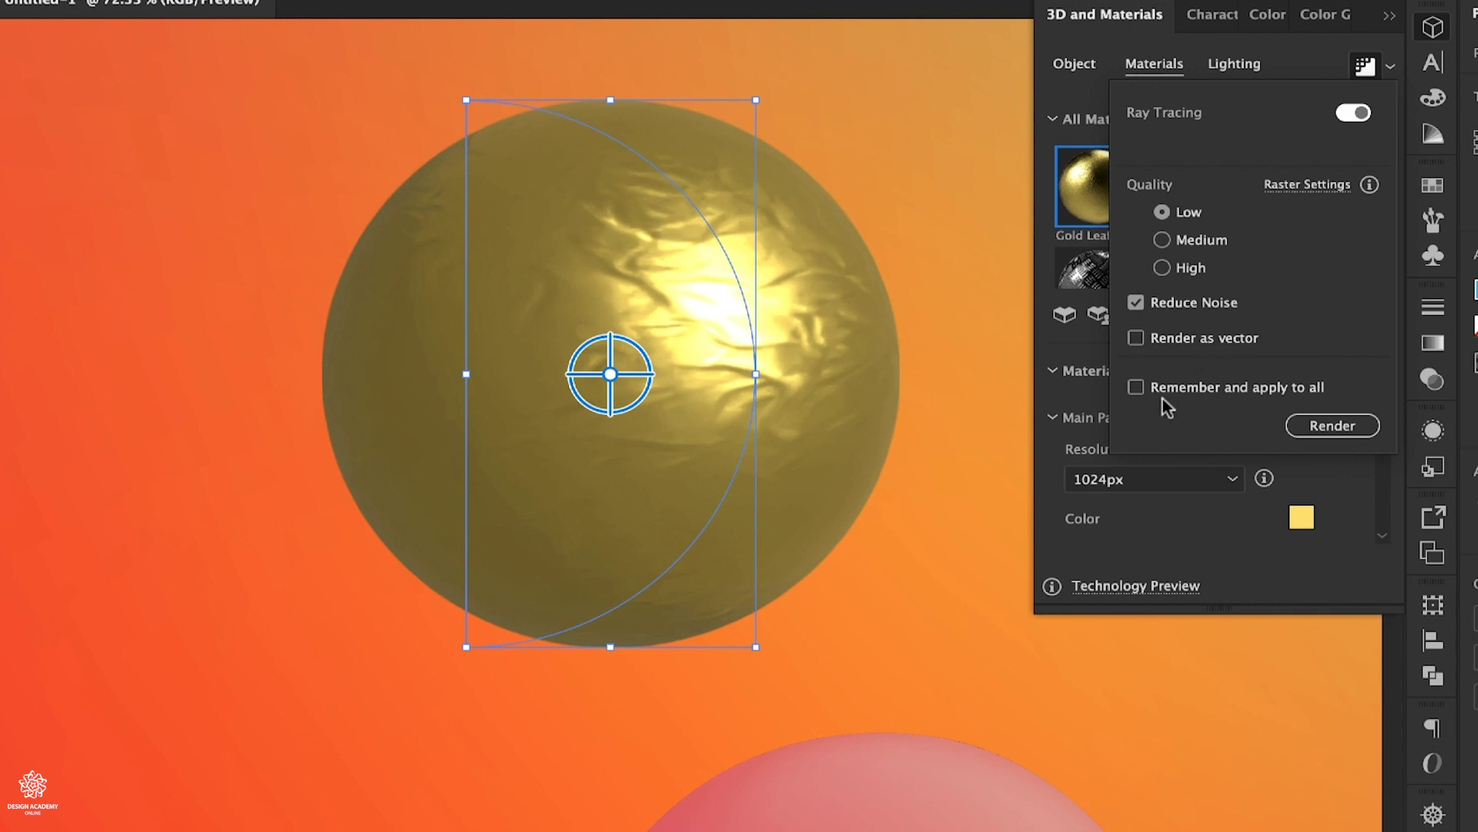
click(1355, 115)
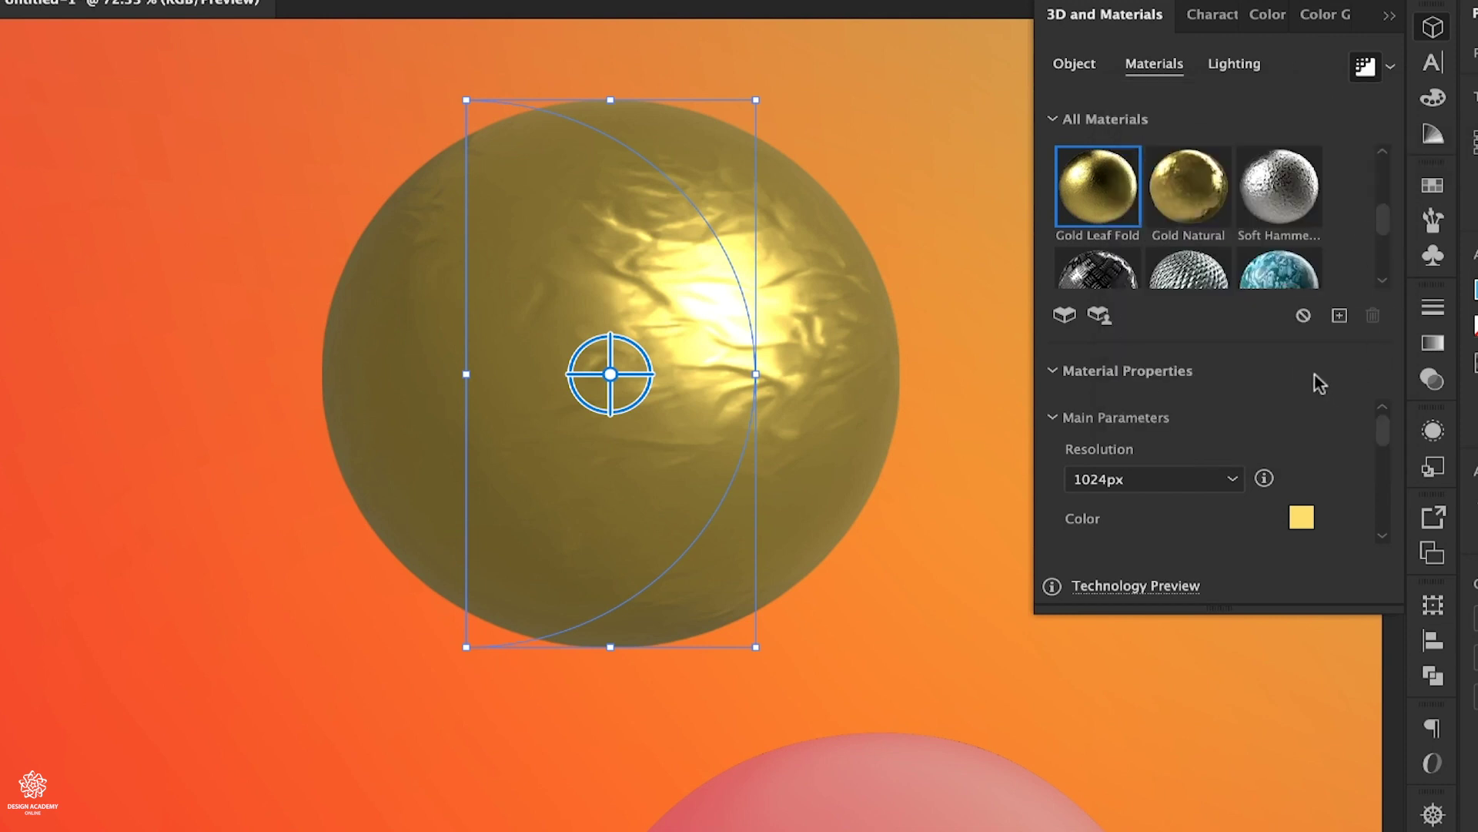
Set the Gold Leaf Fold material's Fold Variation to 0.03 and Roughness to 0.27
click(1054, 372)
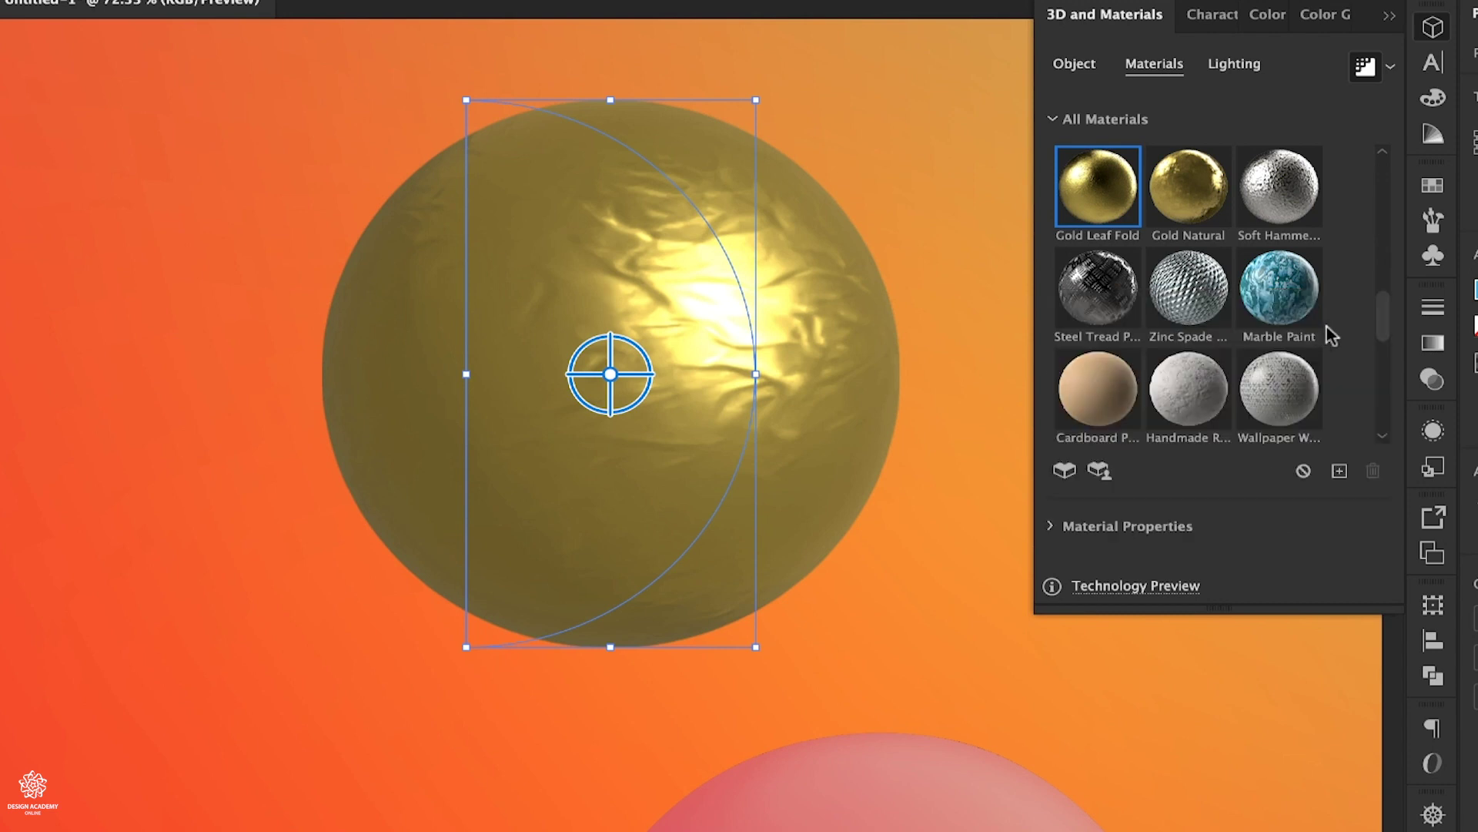
scroll(1322, 328, down, 3)
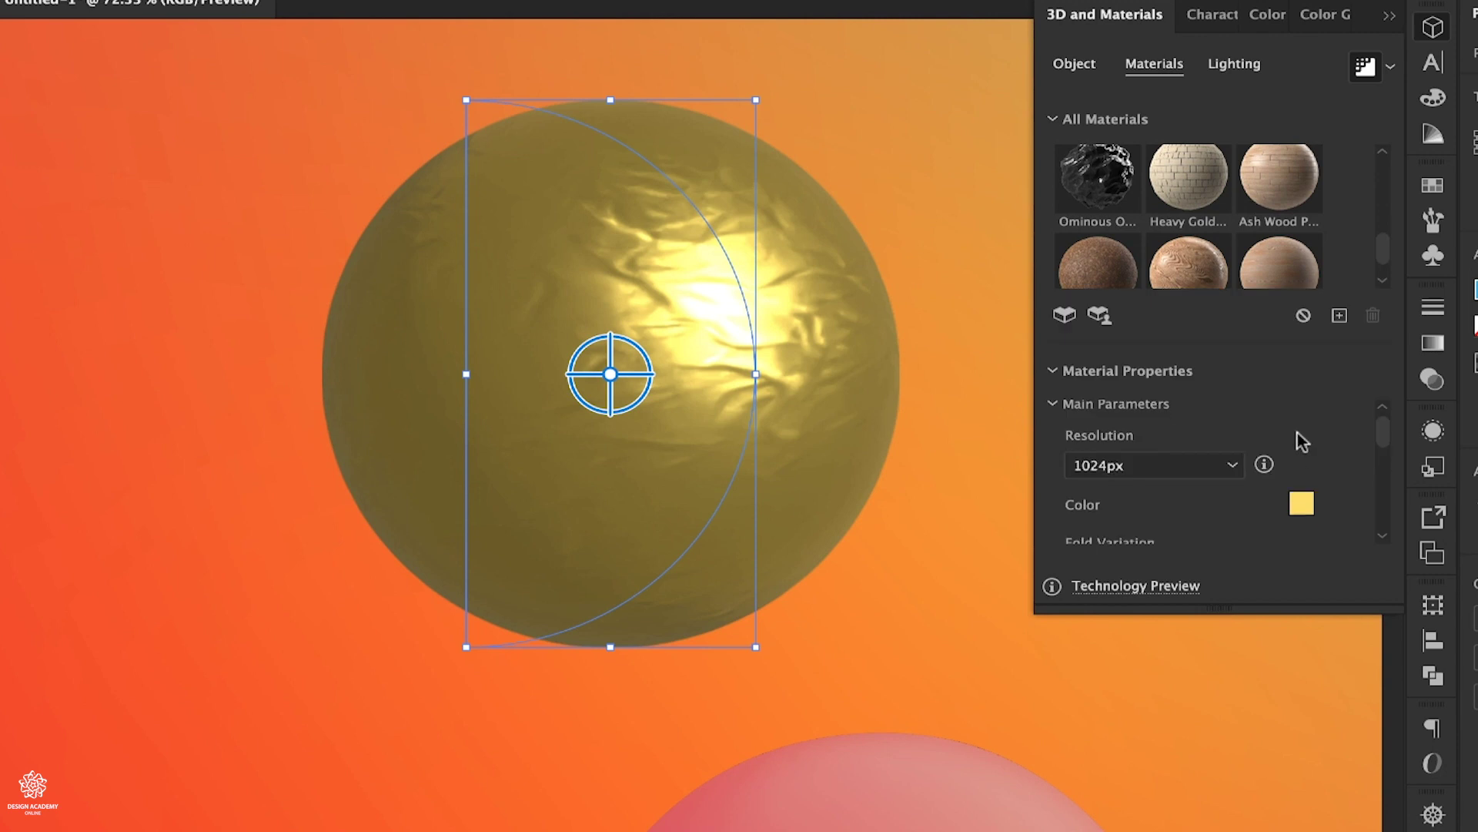
scroll(1383, 482, down, 2)
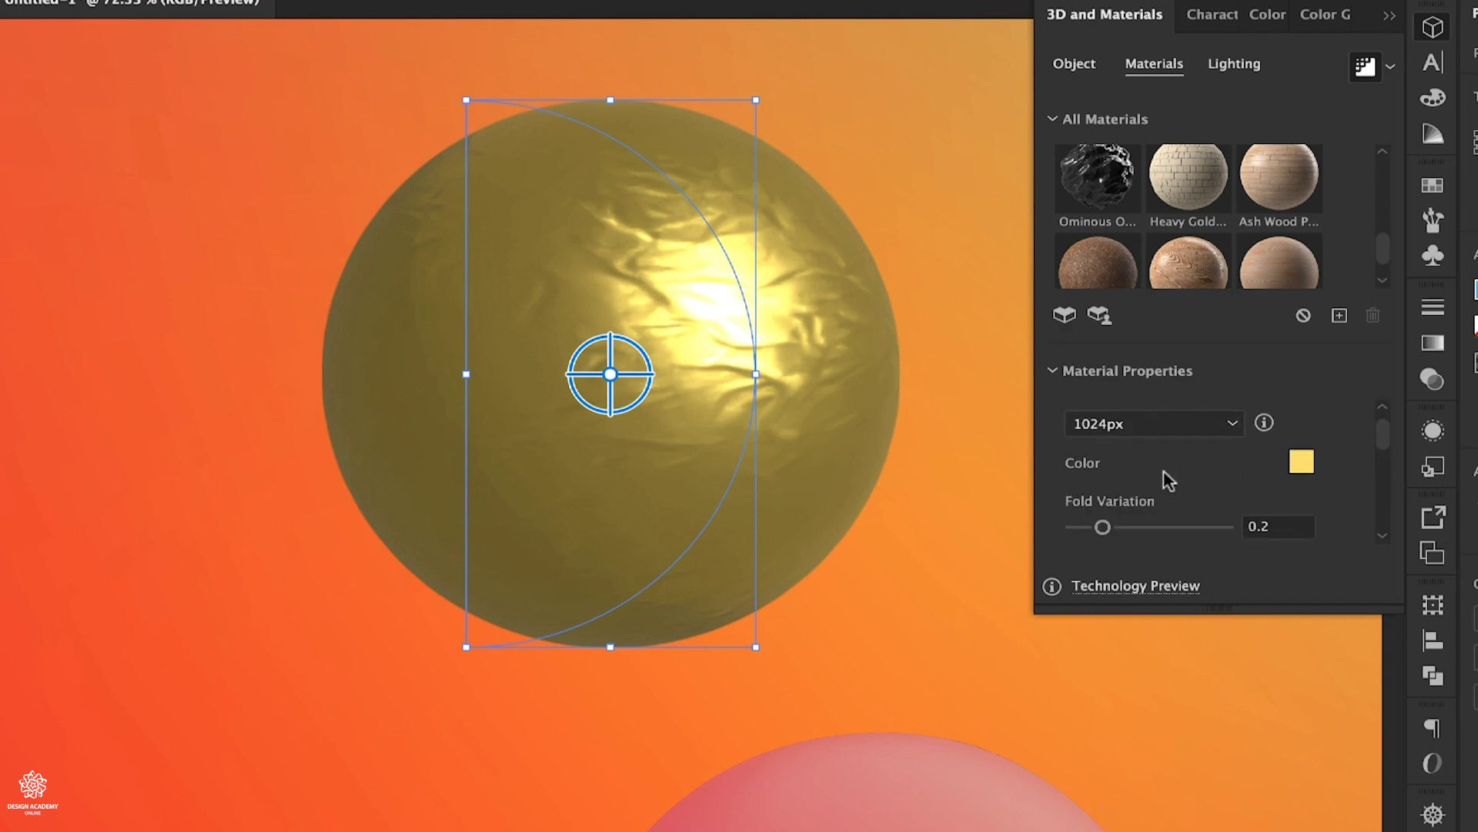
click(1076, 526)
scroll(1161, 502, down, 3)
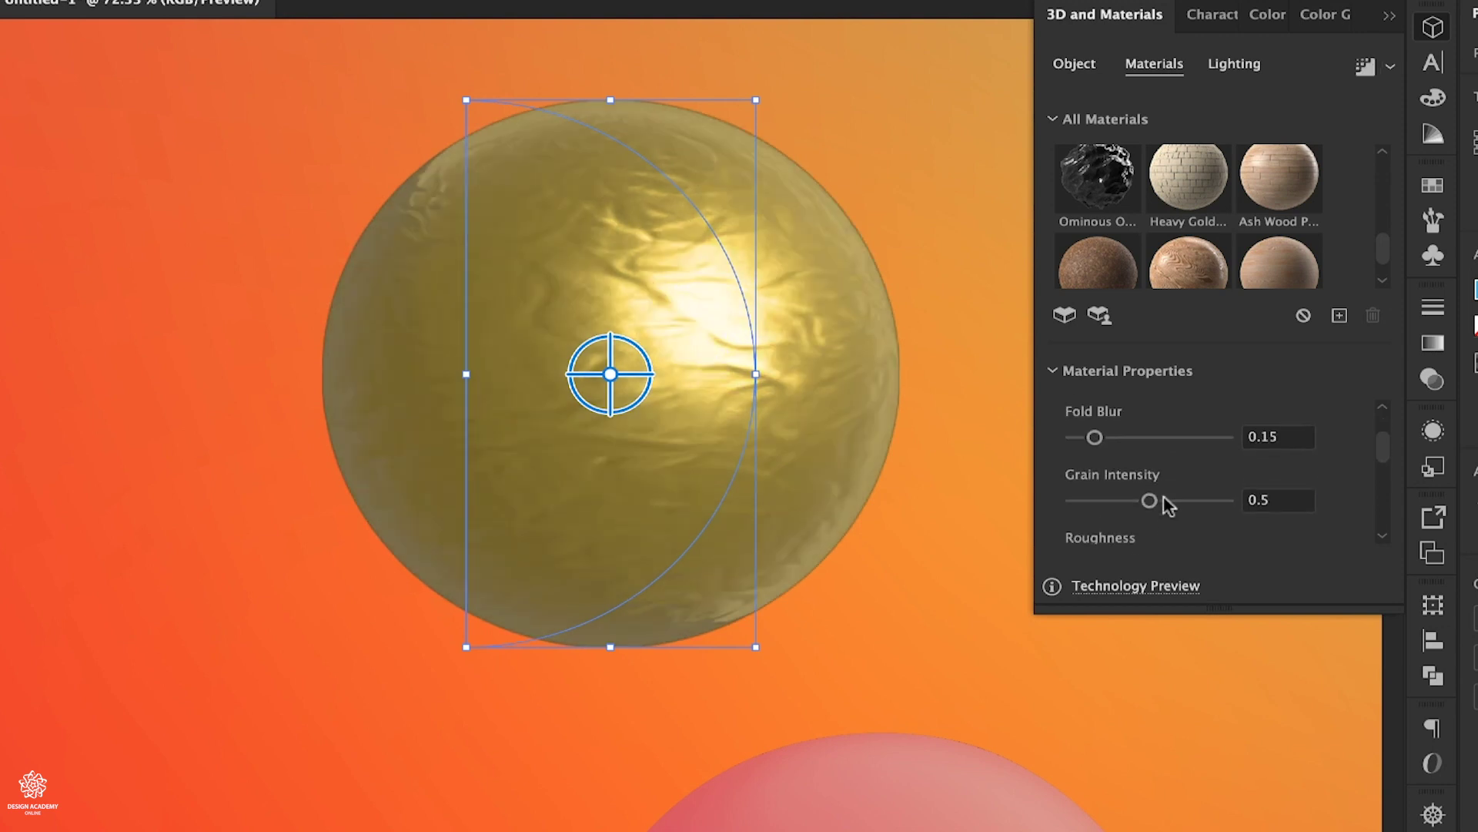
scroll(1168, 506, down, 2)
click(1113, 468)
scroll(1130, 464, down, 2)
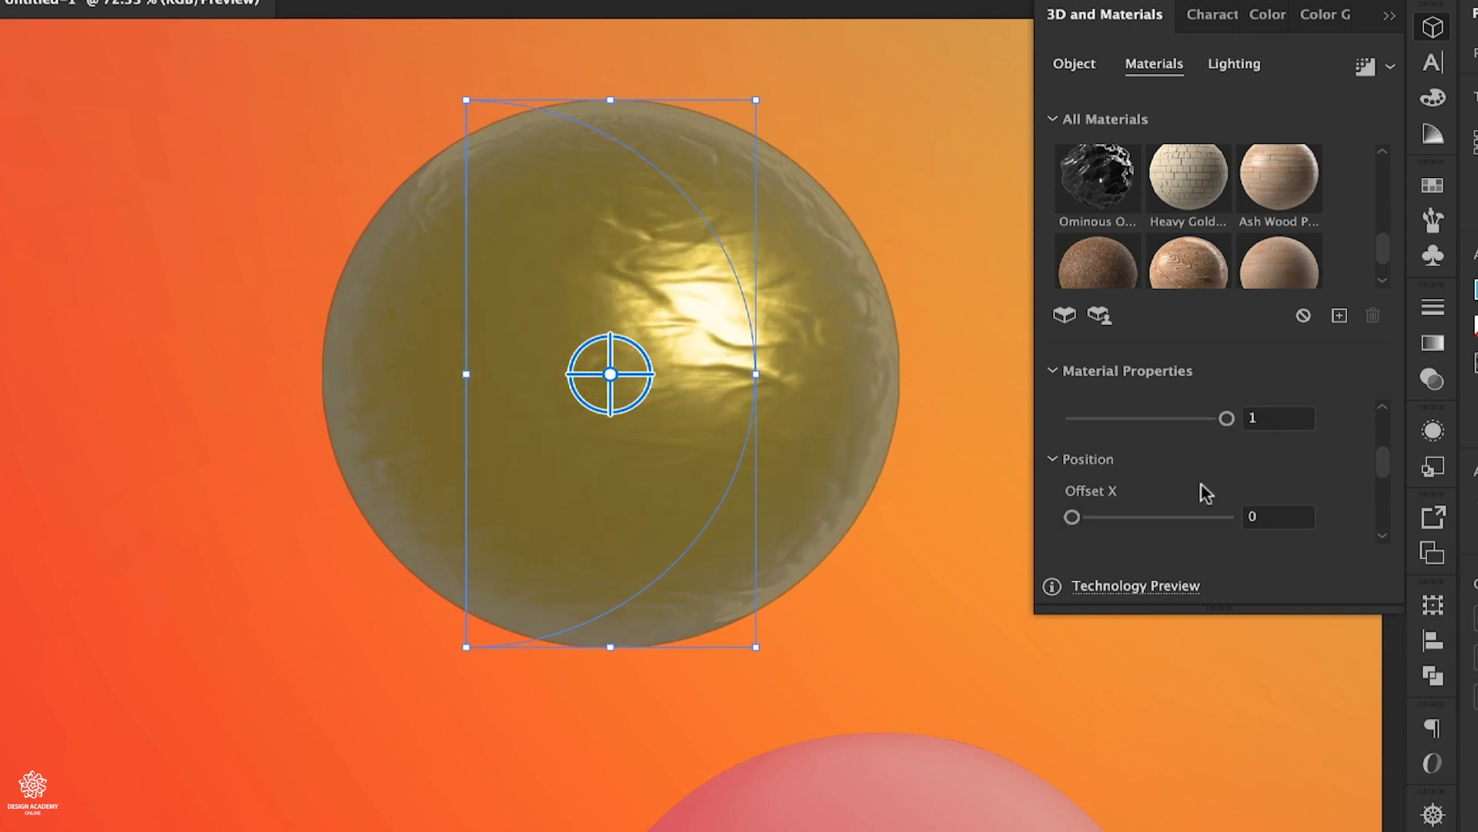
scroll(1201, 484, down, 3)
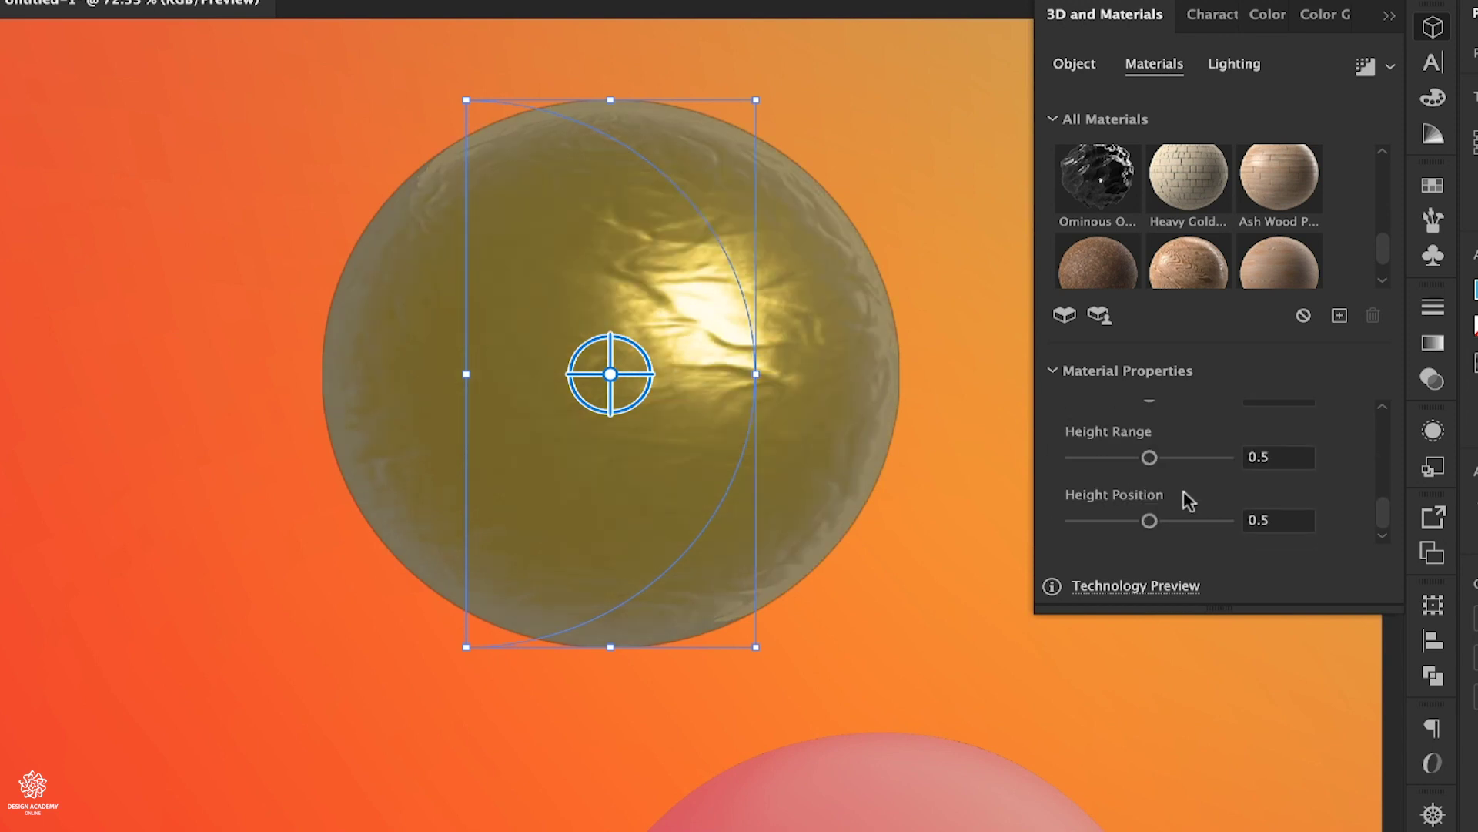
Apply the Diffuse lighting preset with a pink light colour at 74% intensity
click(1248, 63)
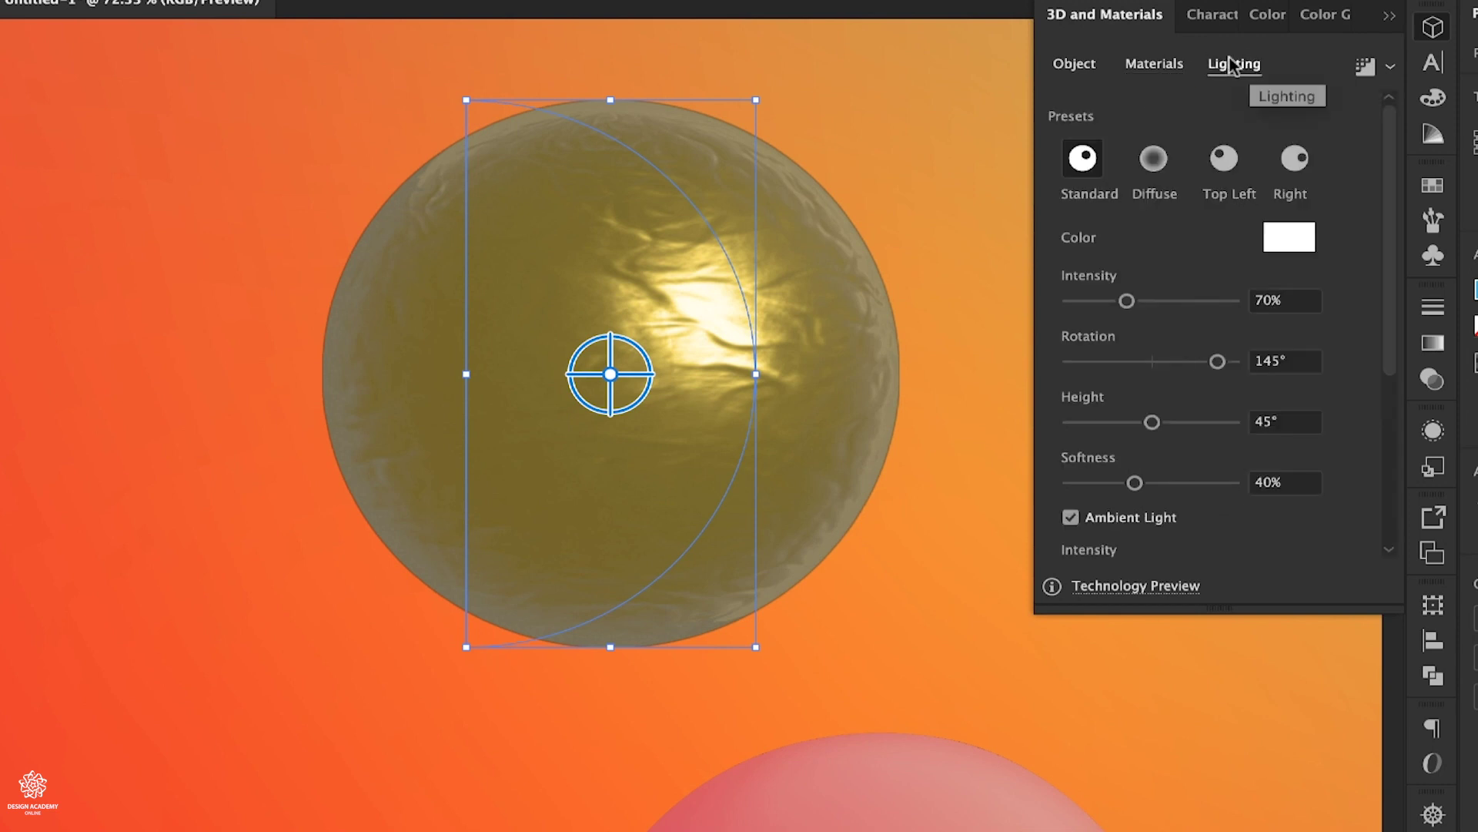
click(1153, 158)
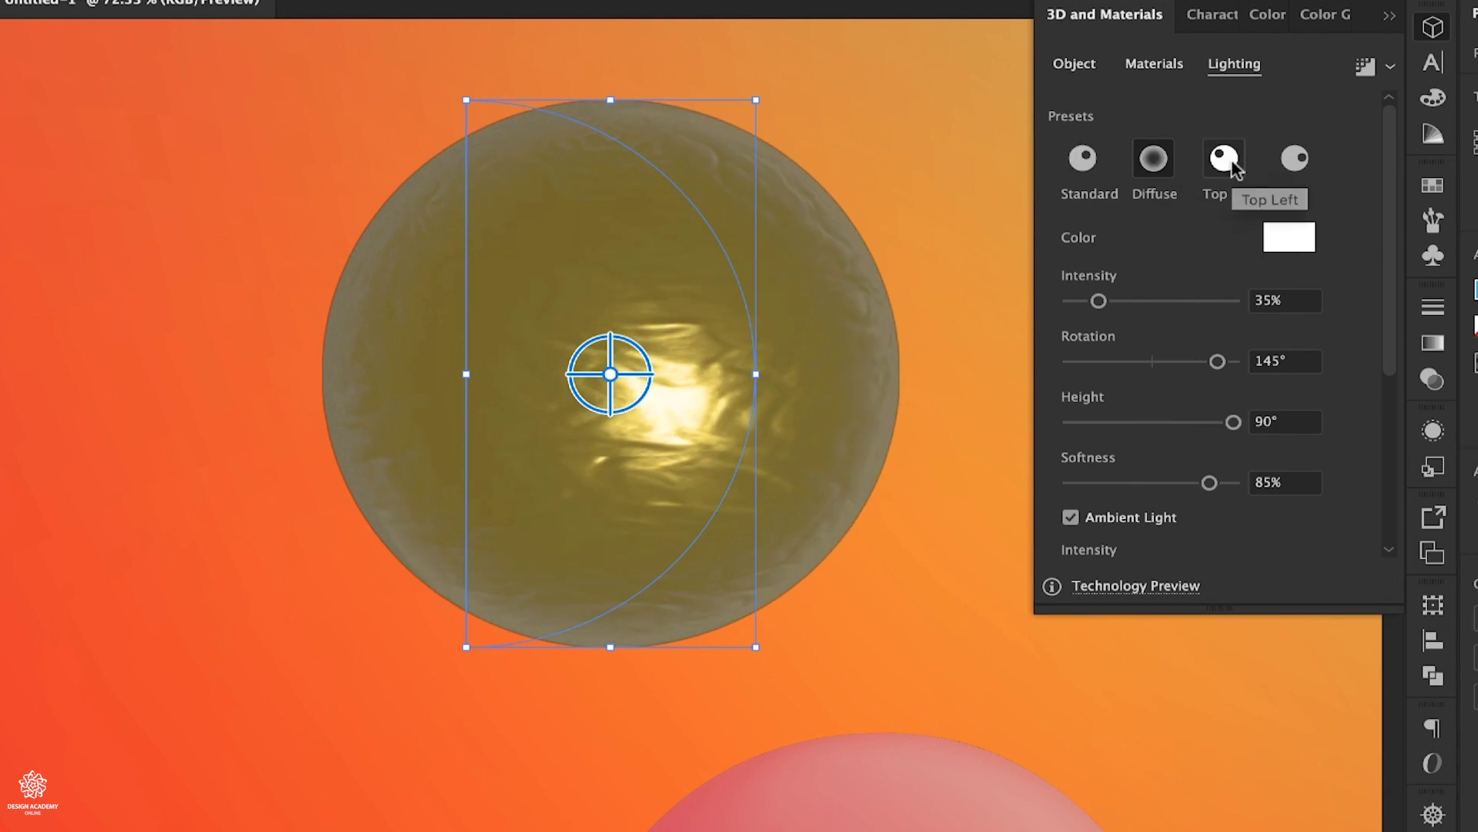
click(1286, 238)
mouse_move(1393, 224)
mouse_down()
mouse_move(1409, 257)
mouse_move(1409, 231)
mouse_up()
click(1221, 204)
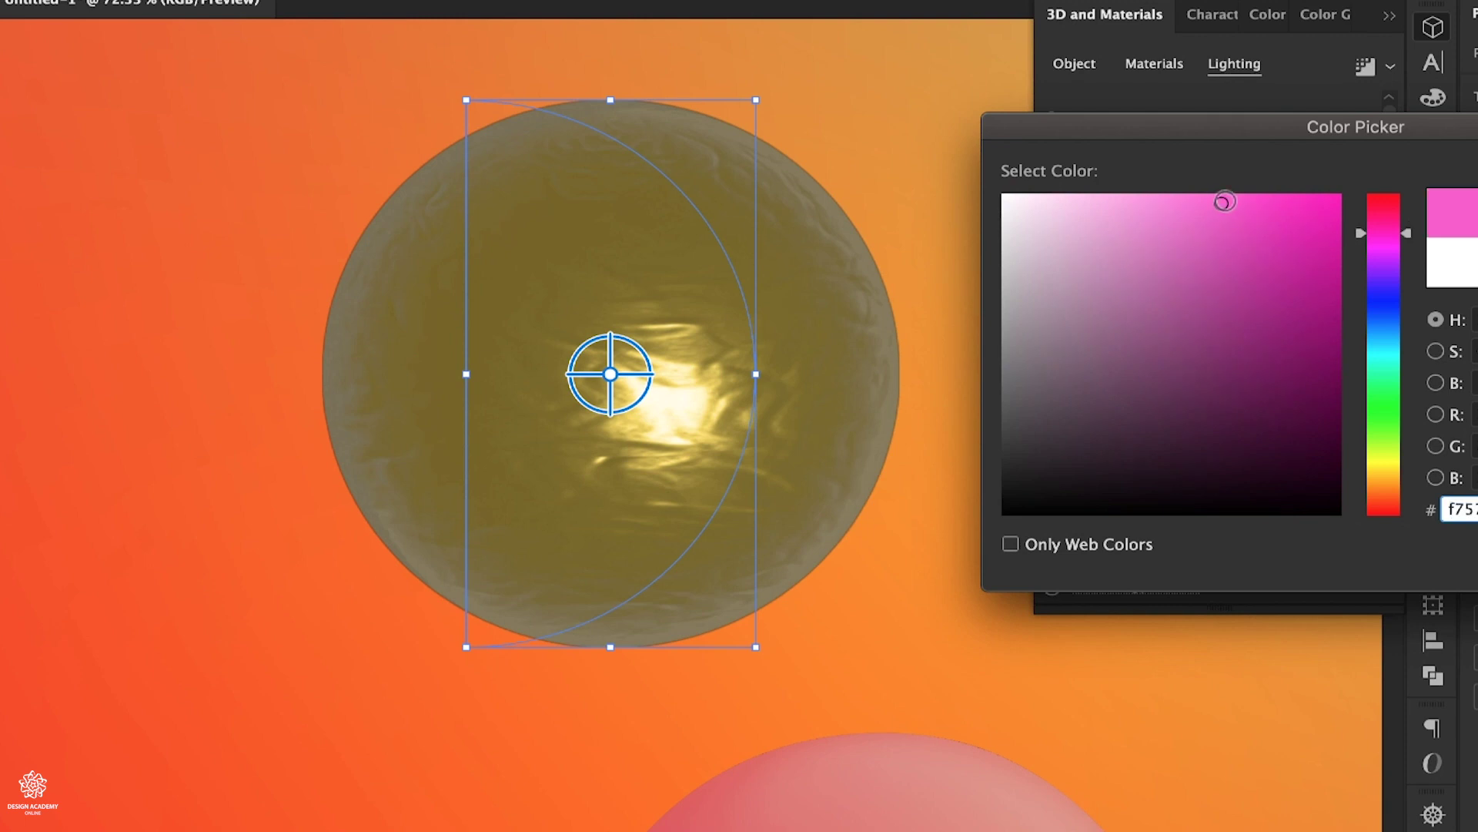
drag(1221, 203, 1266, 204)
key(Return)
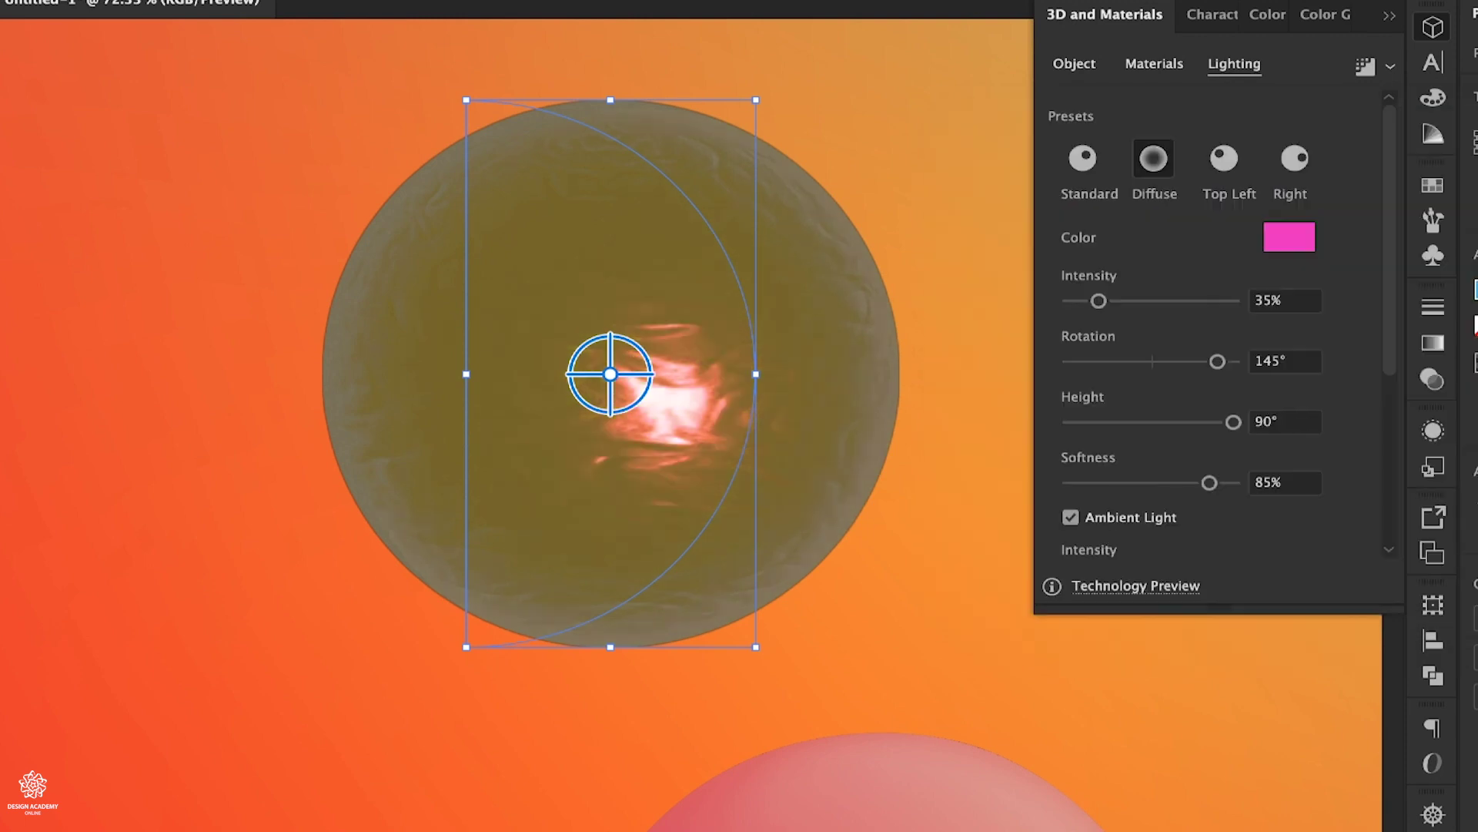
click(1130, 303)
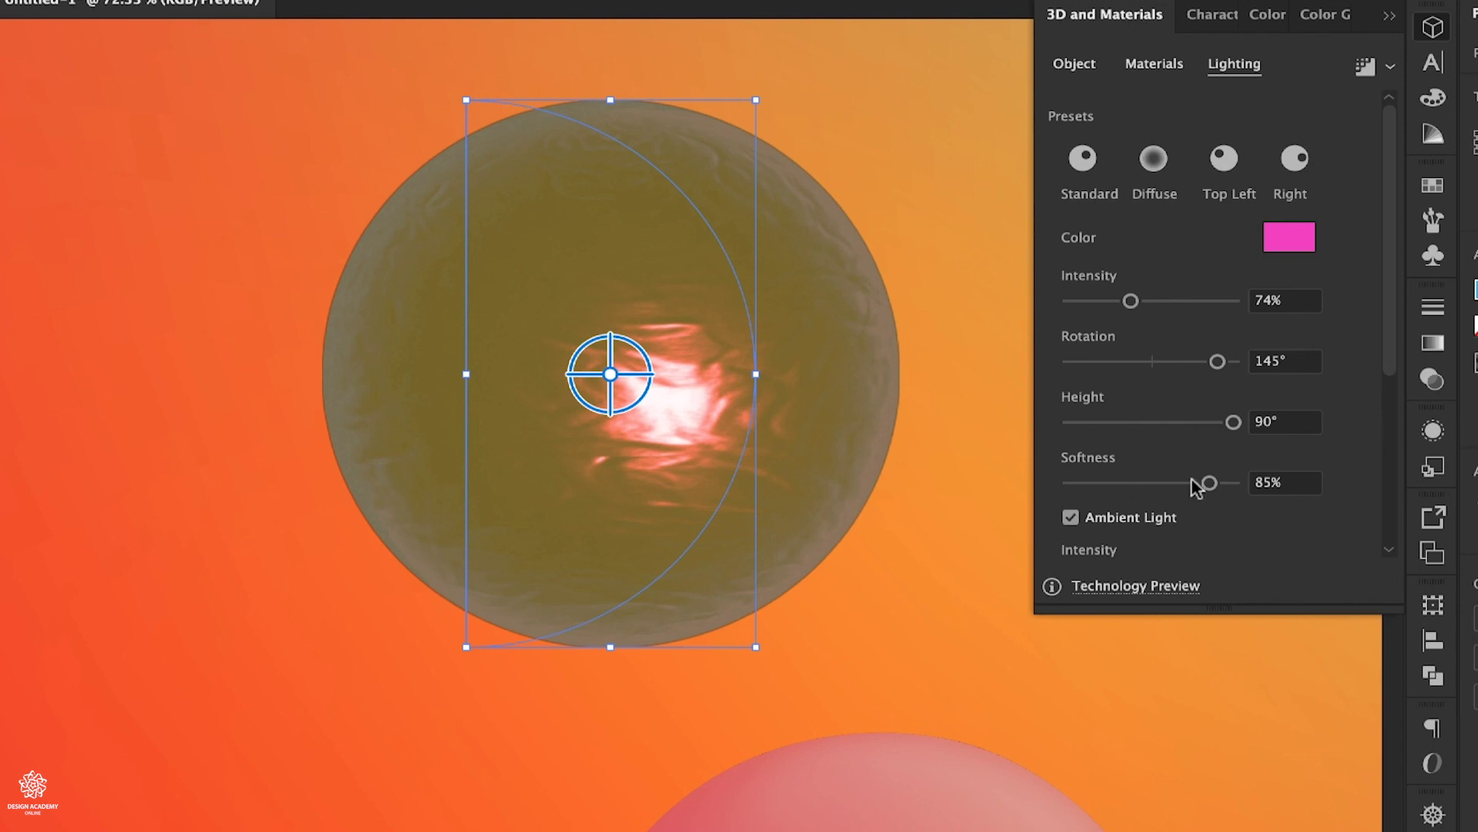
Turn on the sphere's shadow and try 20% distance with 94% shadow bounds
drag(1191, 482, 1200, 482)
scroll(1344, 514, down, 5)
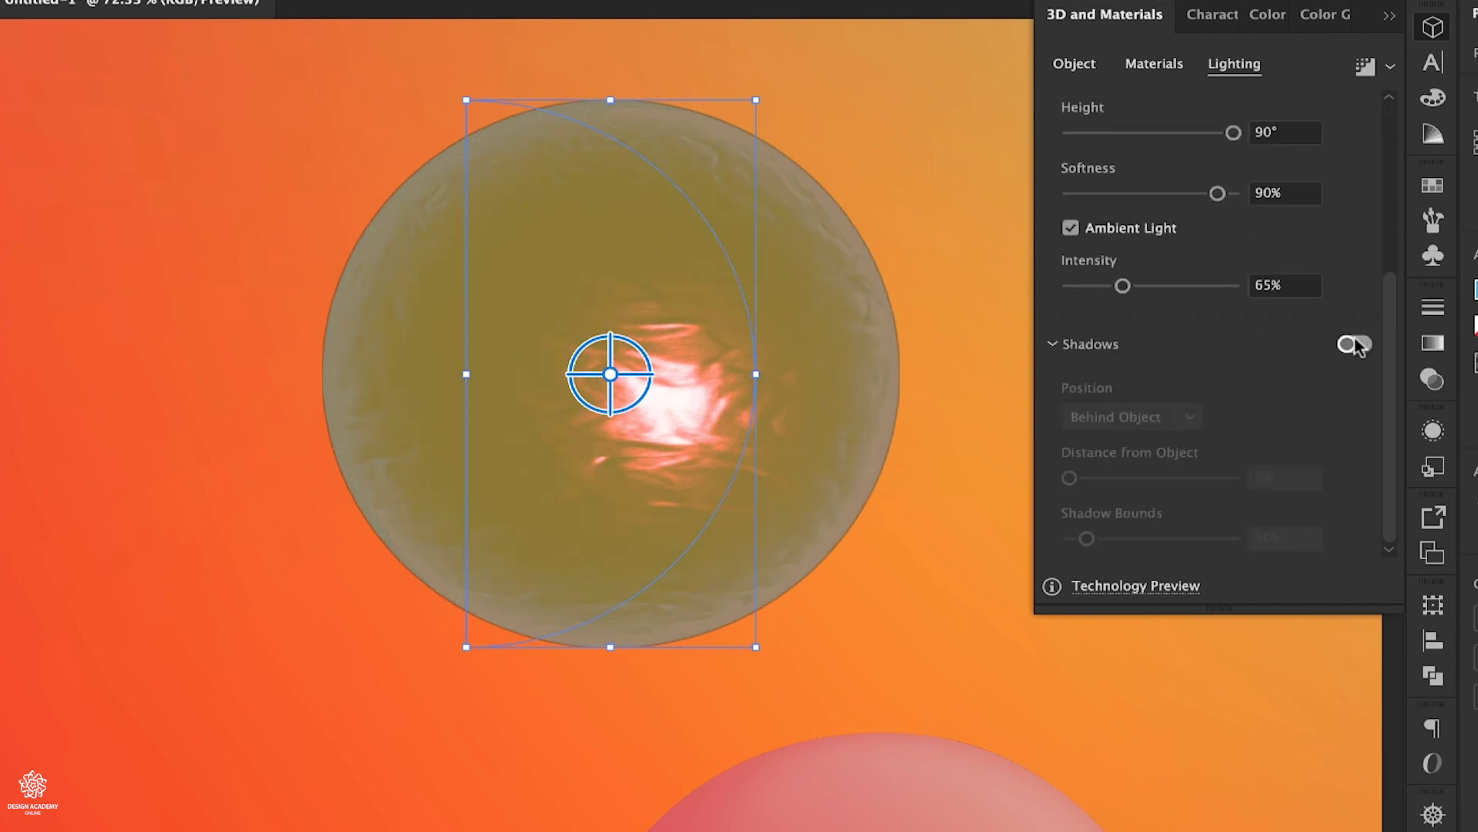
click(1355, 344)
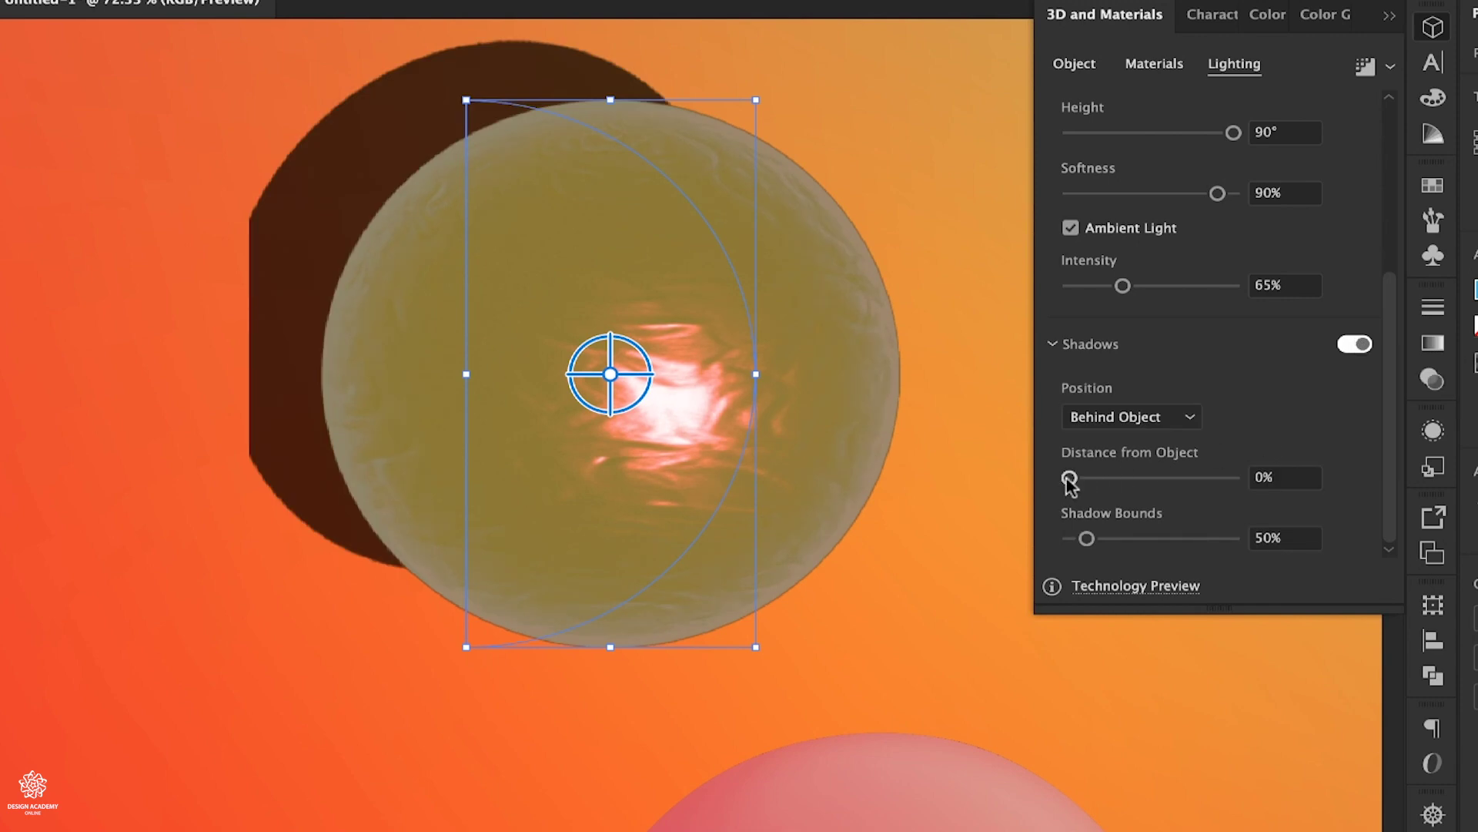
drag(1069, 477, 1033, 485)
drag(1091, 540, 1130, 541)
drag(1071, 479, 1122, 473)
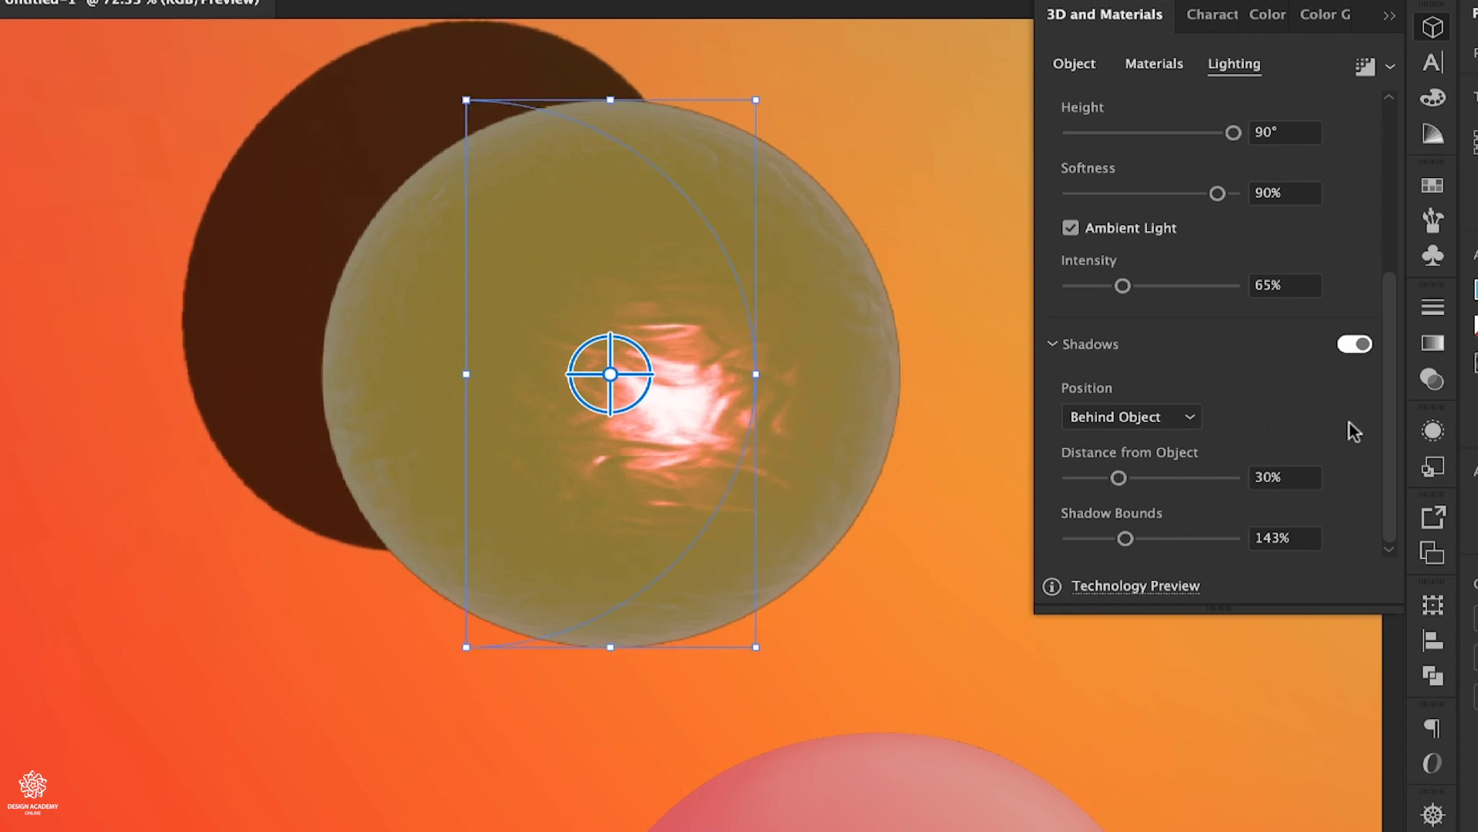
Apply the Top Left lighting preset and set the shadow below the sphere: 12% distance, 341% bounds
scroll(1351, 423, up, 4)
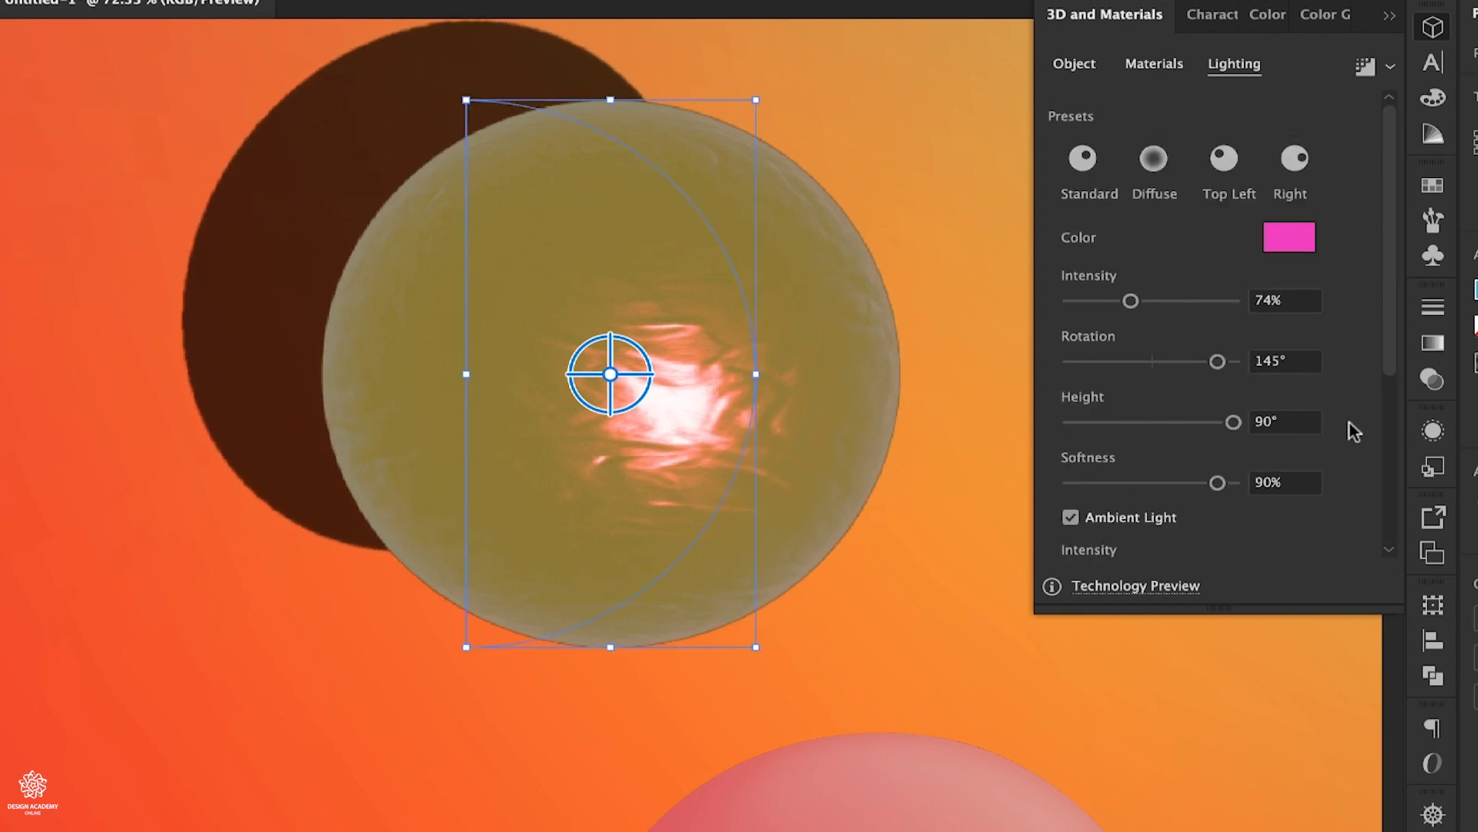
click(1224, 159)
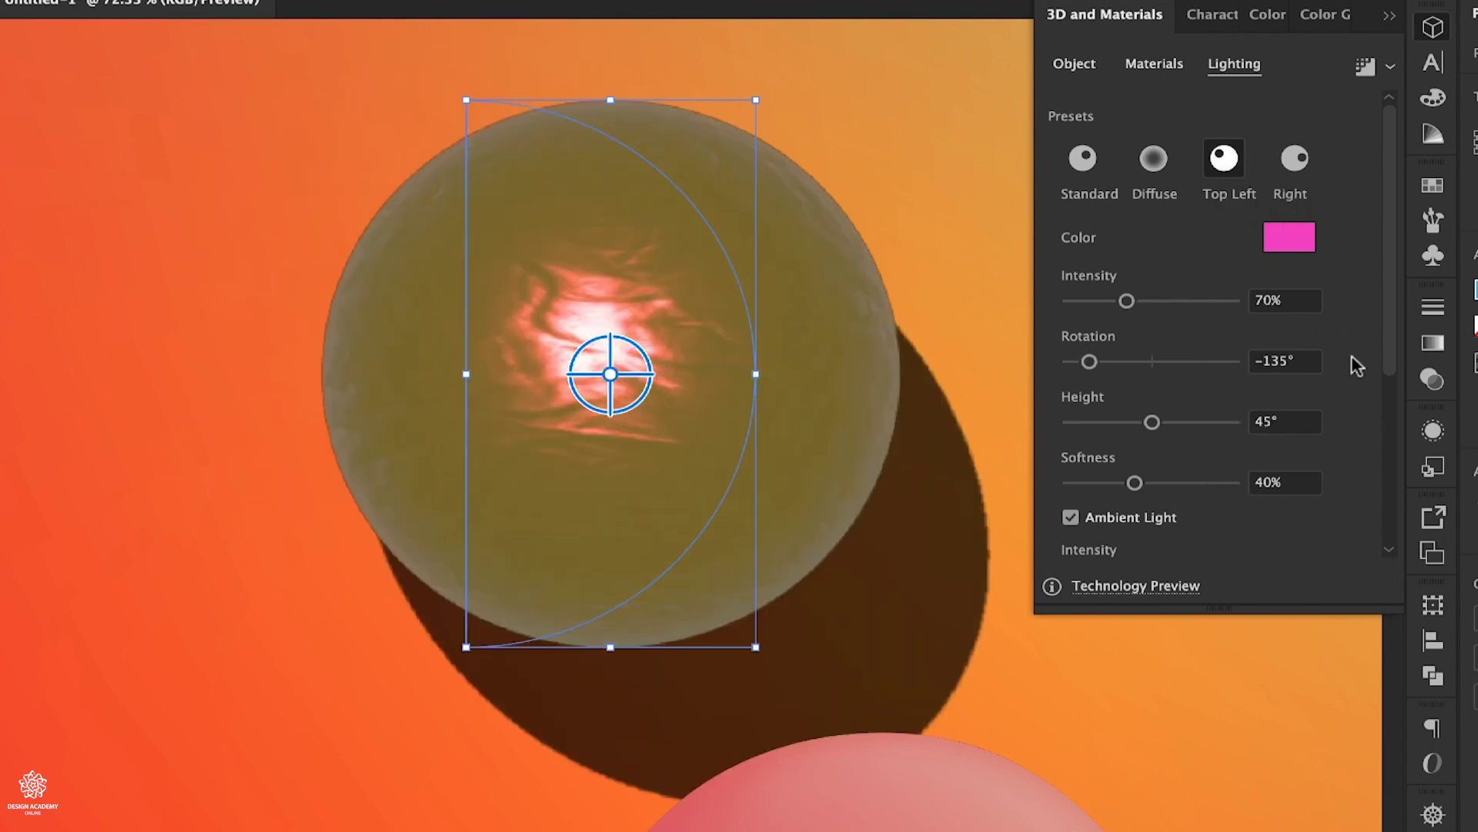
scroll(1357, 365, down, 5)
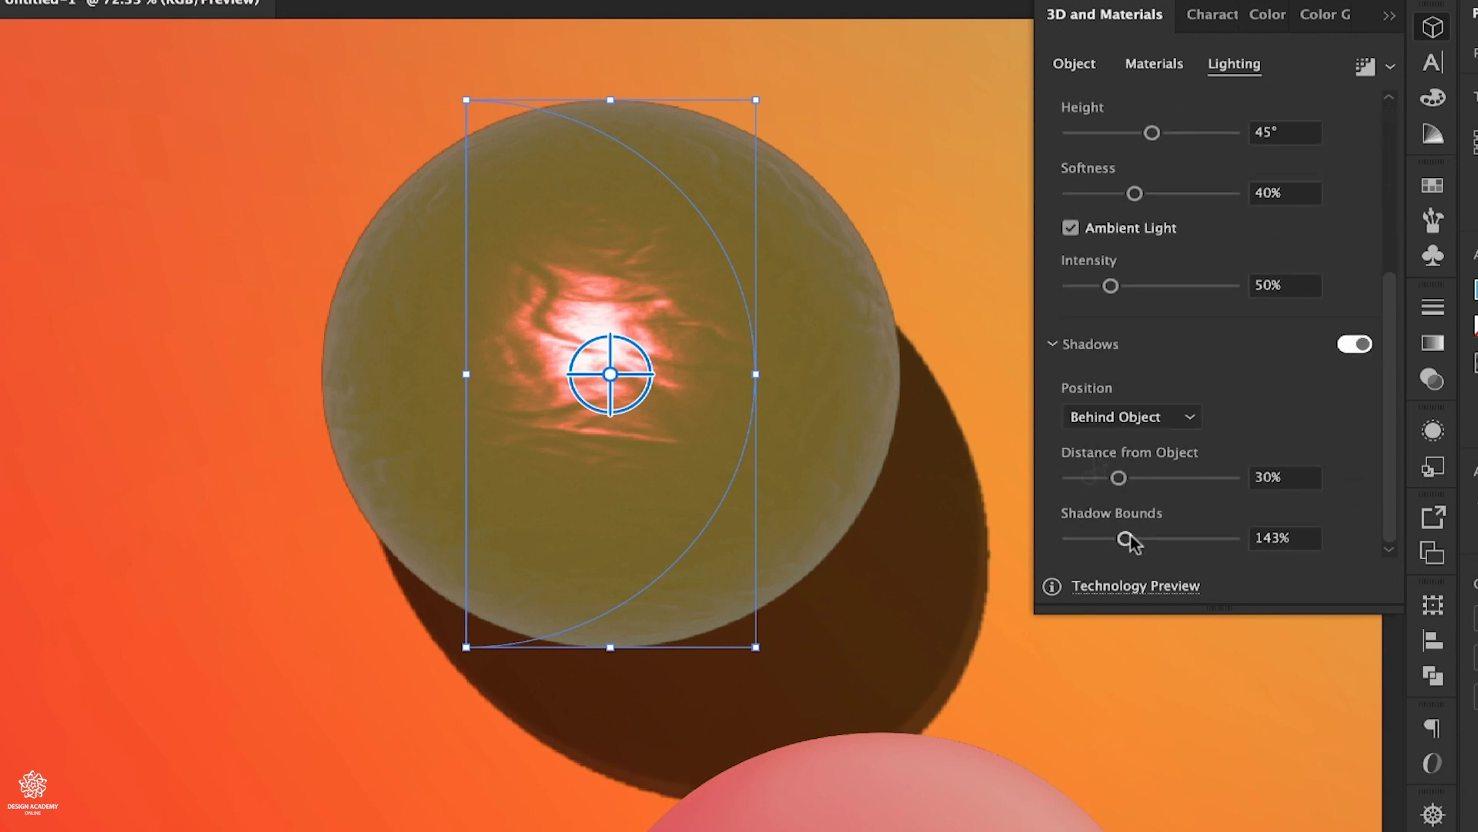
drag(1119, 477, 1089, 477)
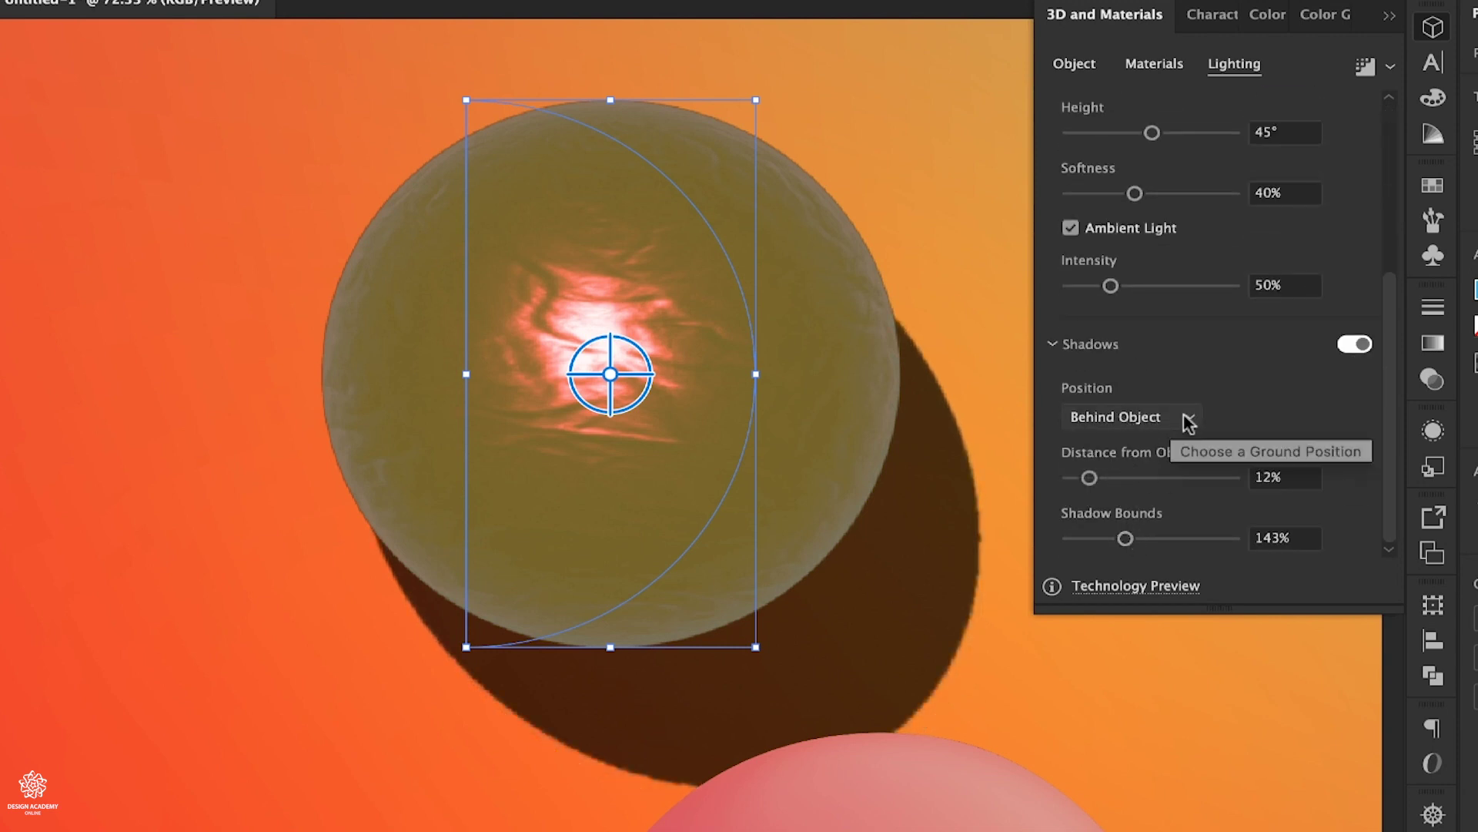
click(1149, 422)
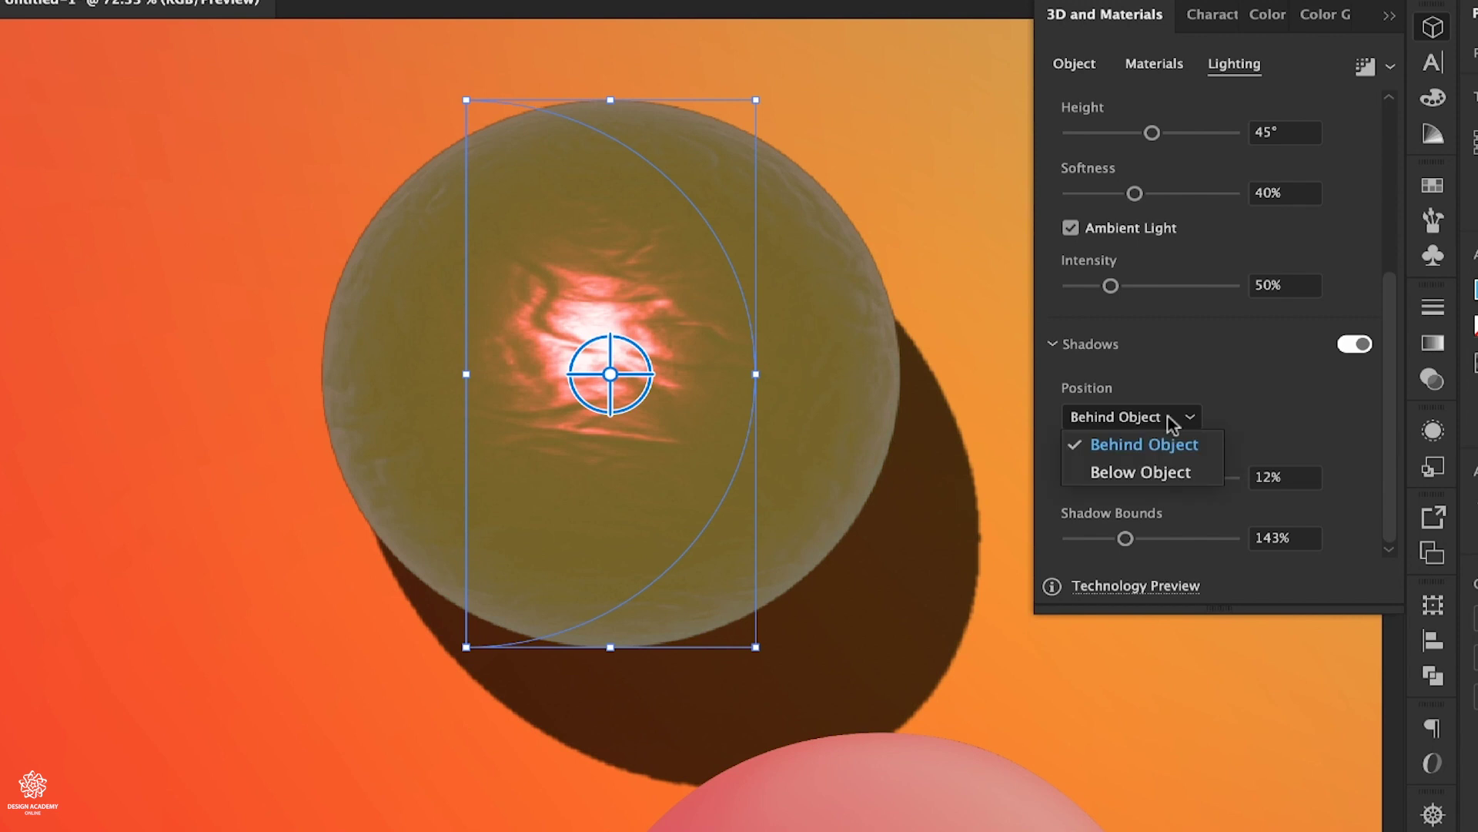
click(1126, 473)
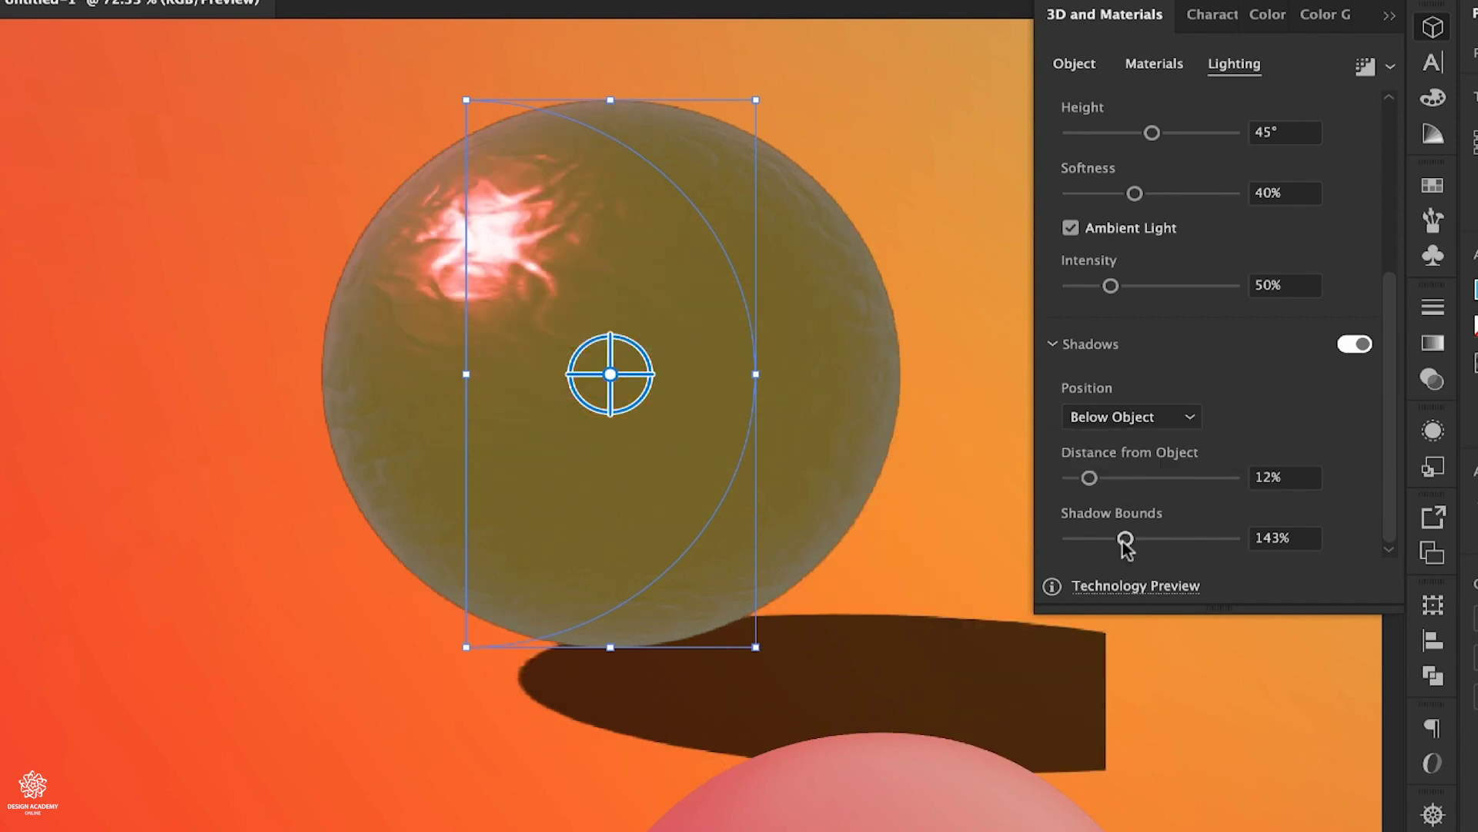
drag(1126, 539, 1208, 539)
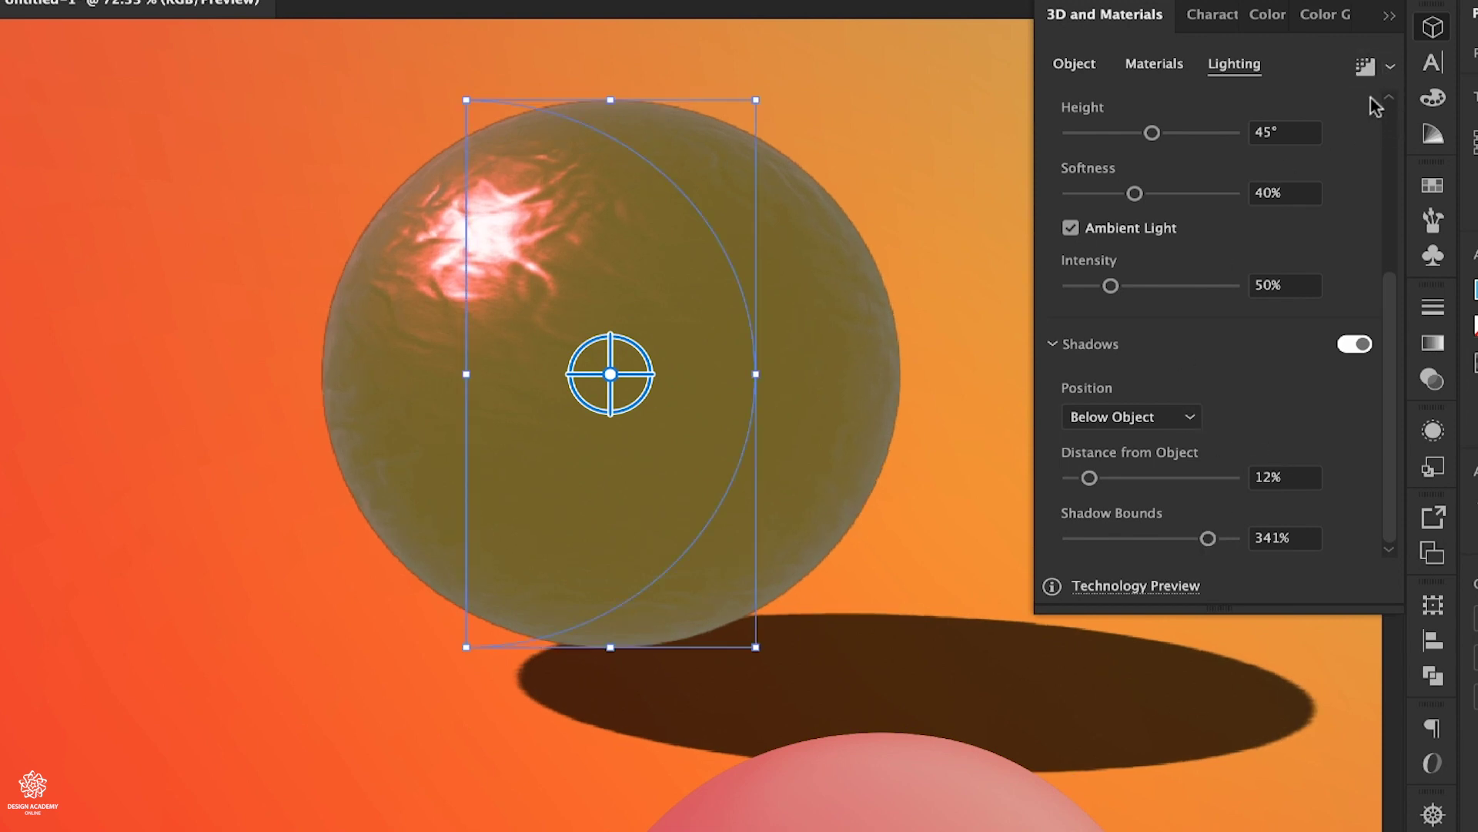
Turn on ray-traced rendering and render the sphere with the Wax Paint material
click(1365, 67)
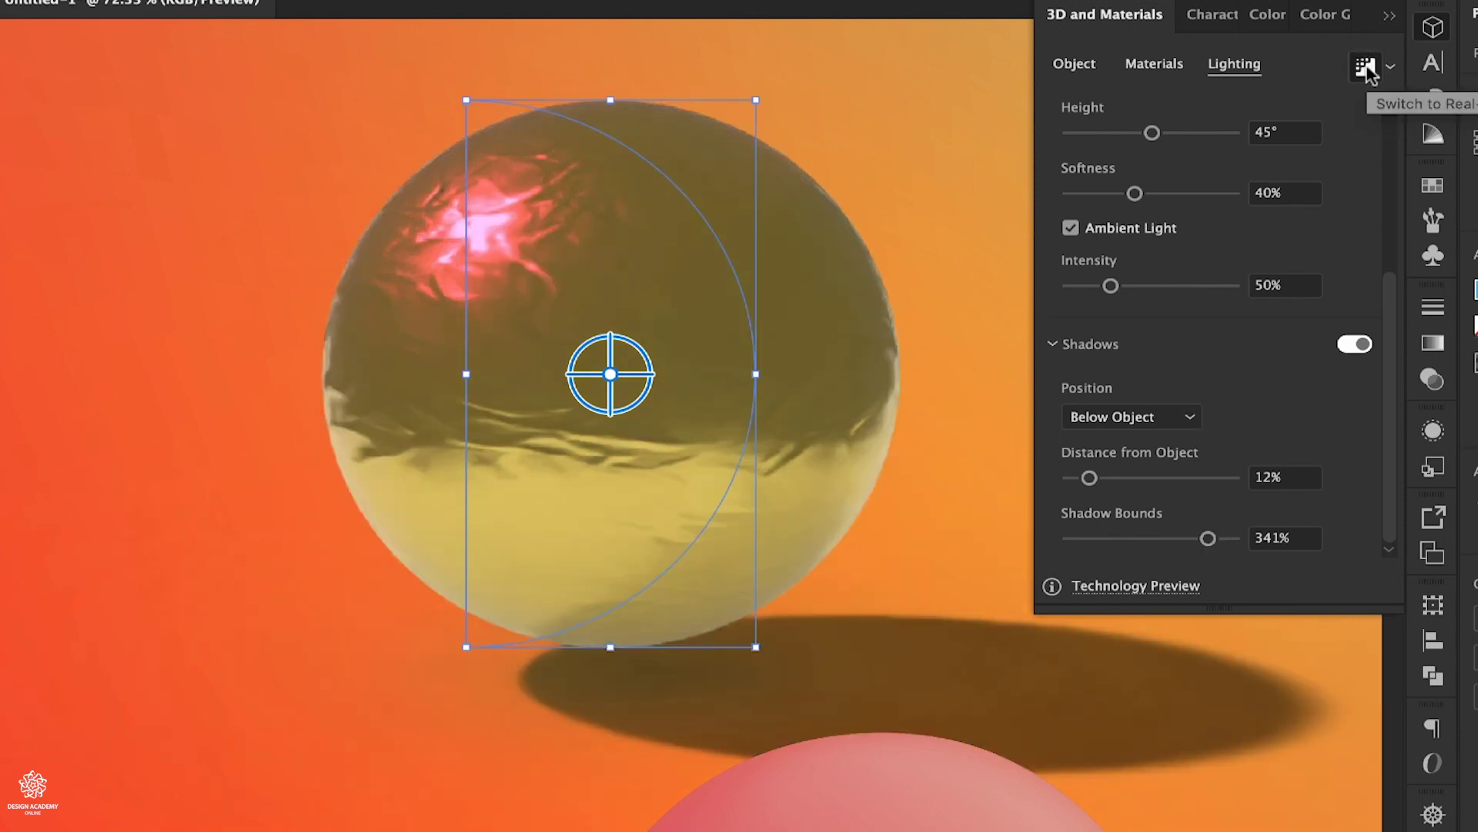
click(1156, 65)
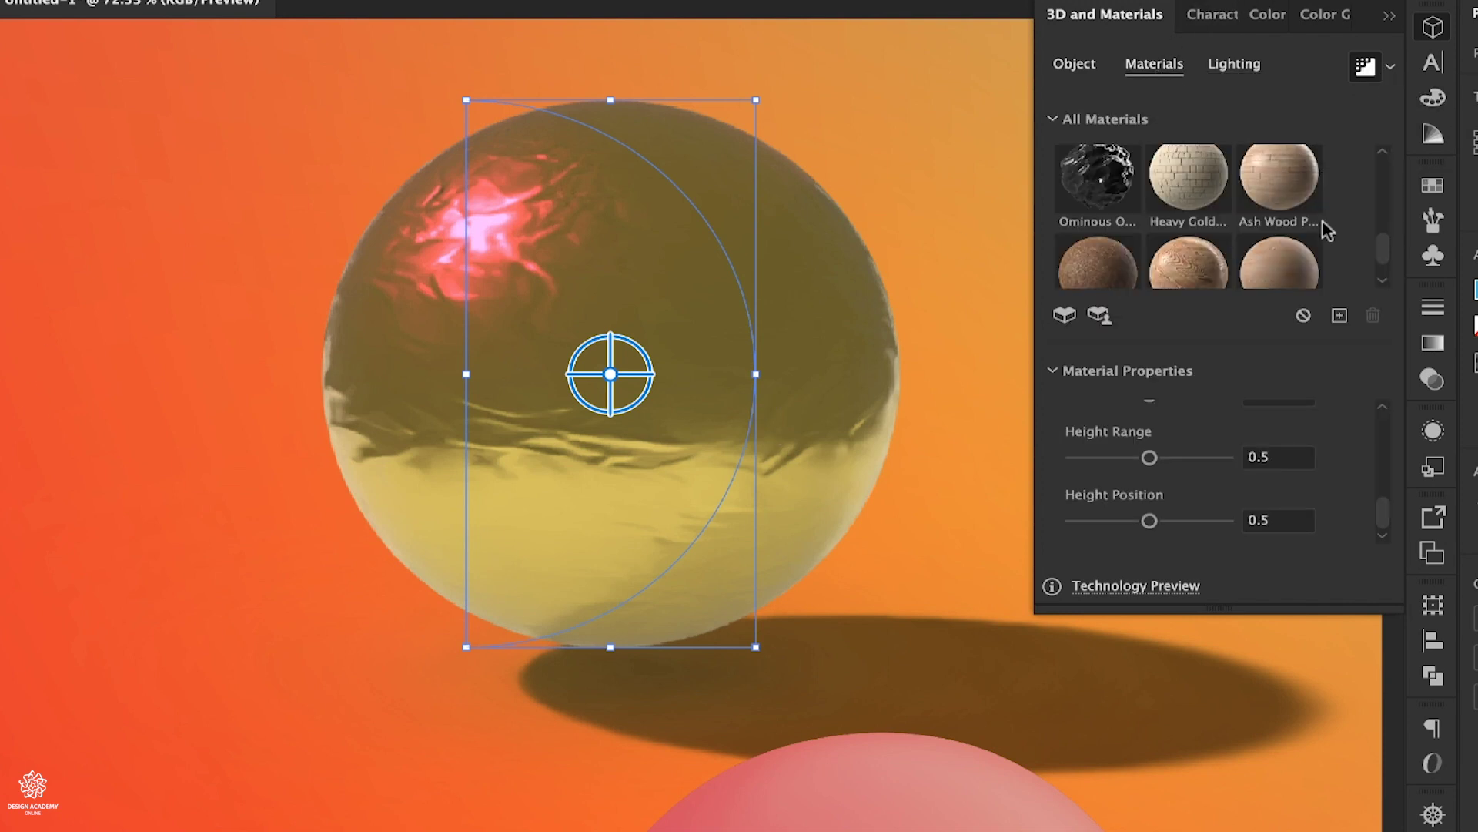
scroll(1323, 222, up, 5)
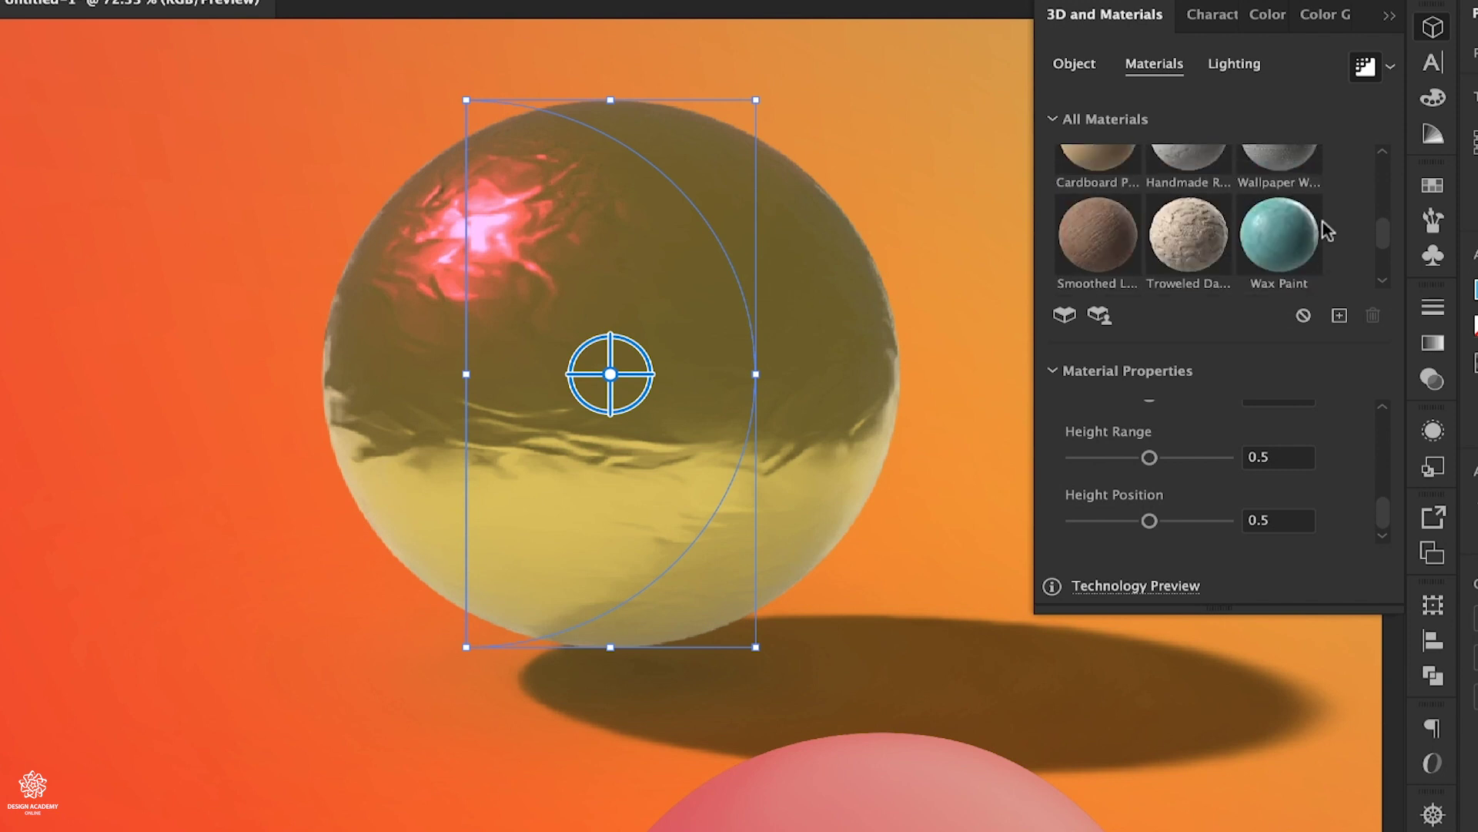
click(1290, 231)
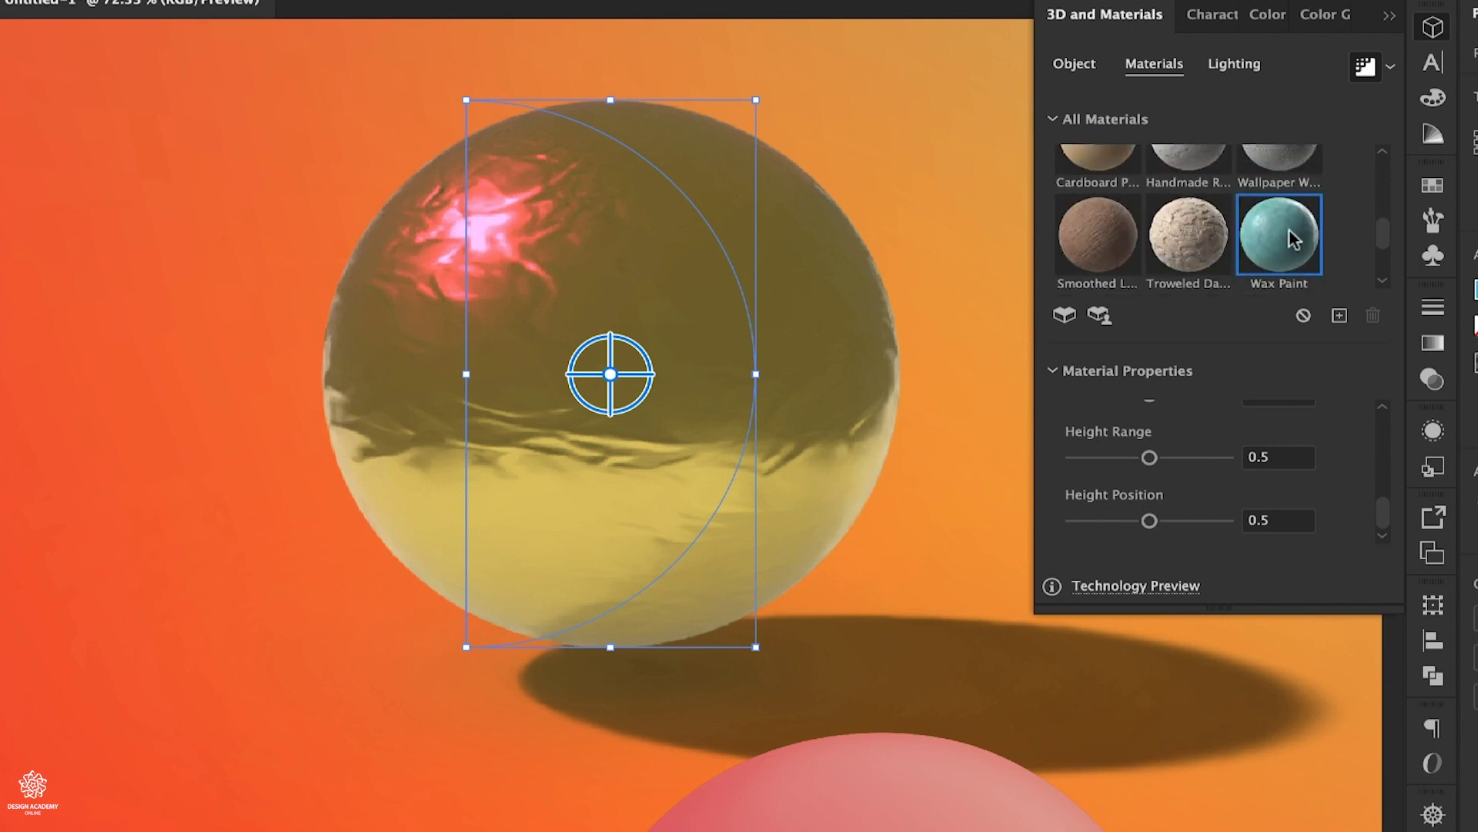
click(1368, 68)
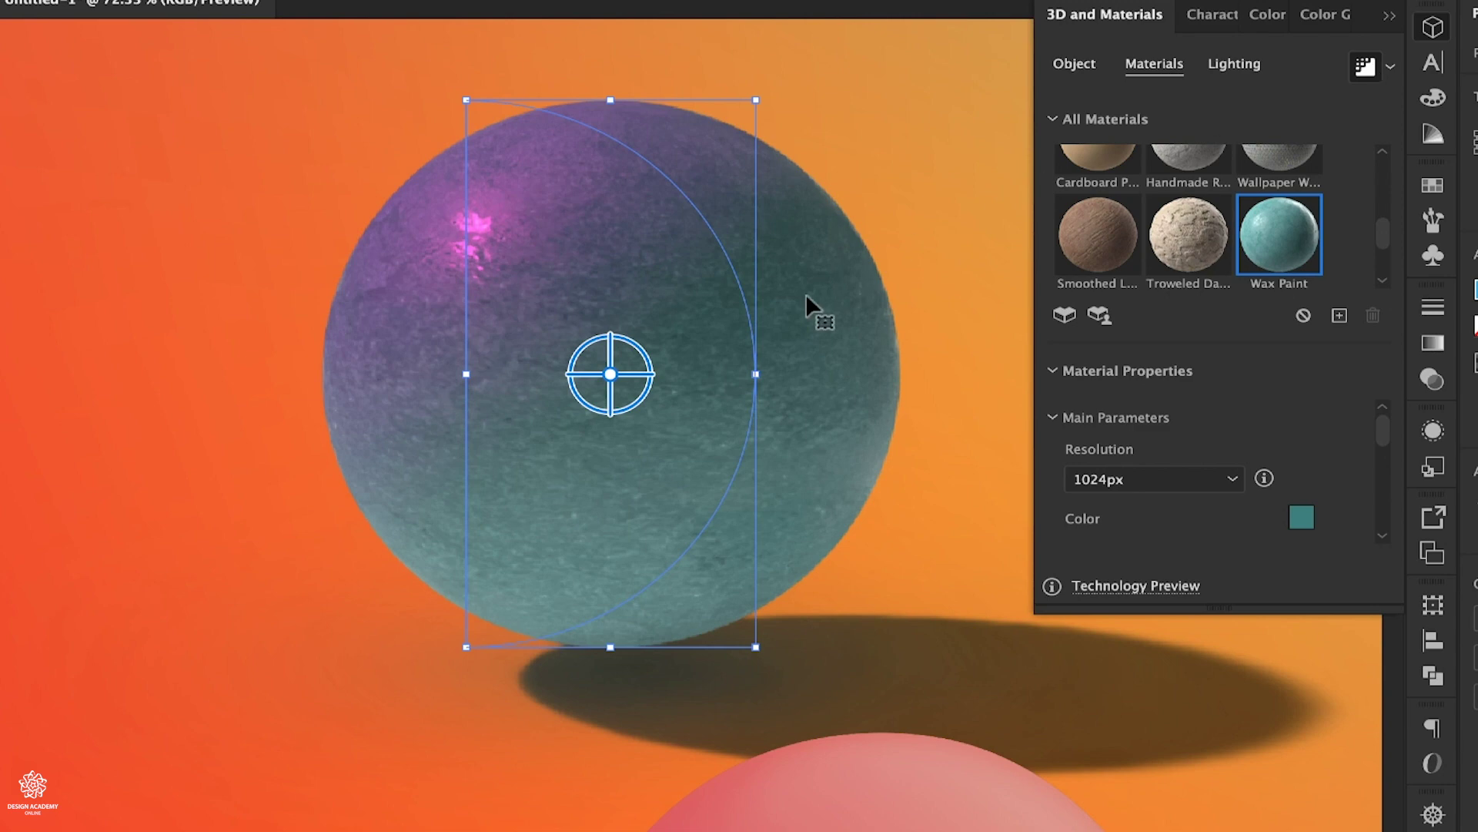
Zoom out to view the whole poster, then leave the 3D widget and deselect the sphere
scroll(955, 324, down, 5)
scroll(955, 327, down, 3)
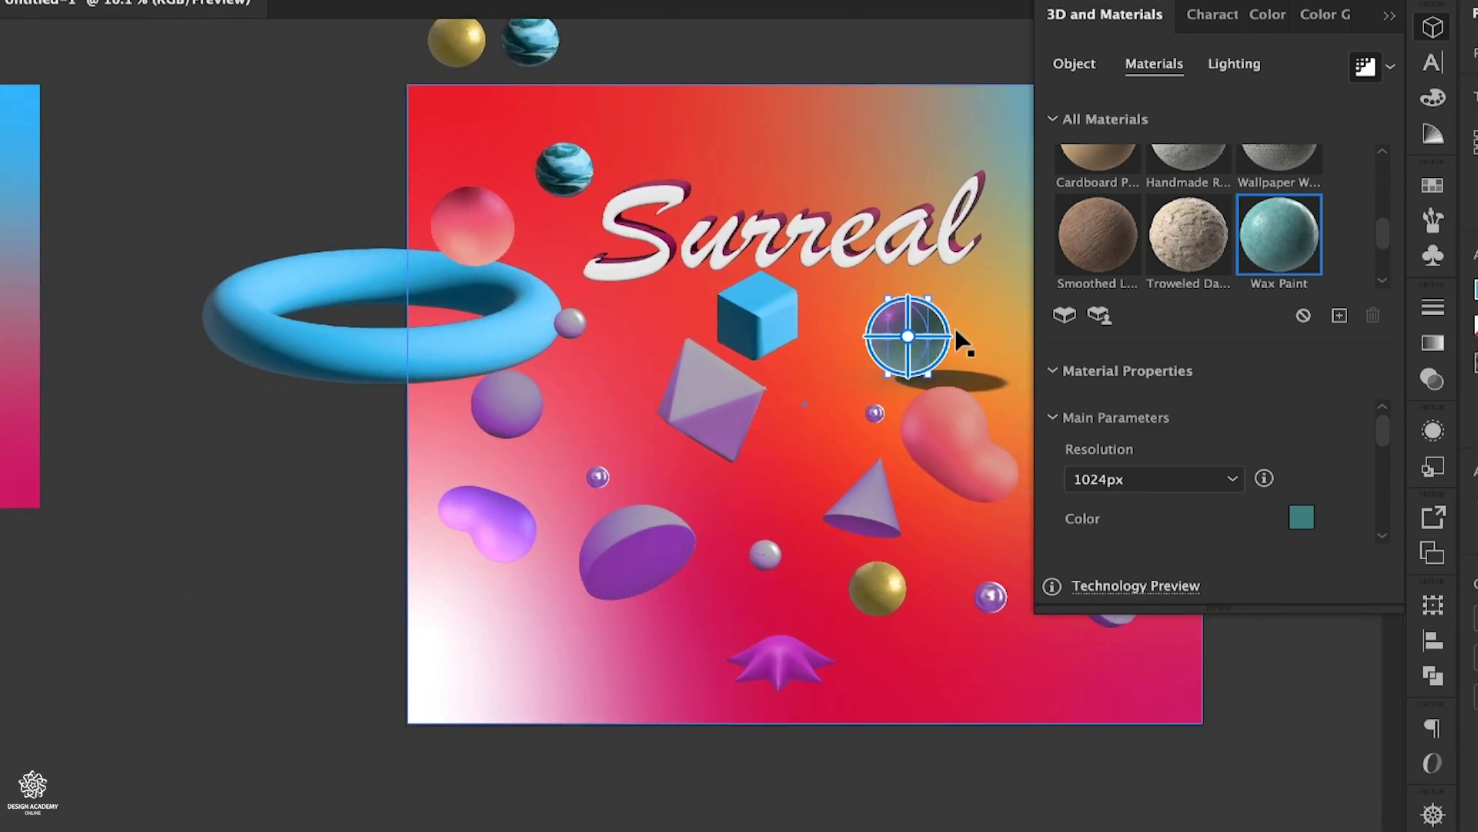
scroll(955, 324, up, 5)
scroll(955, 322, down, 1)
scroll(955, 322, up, 2)
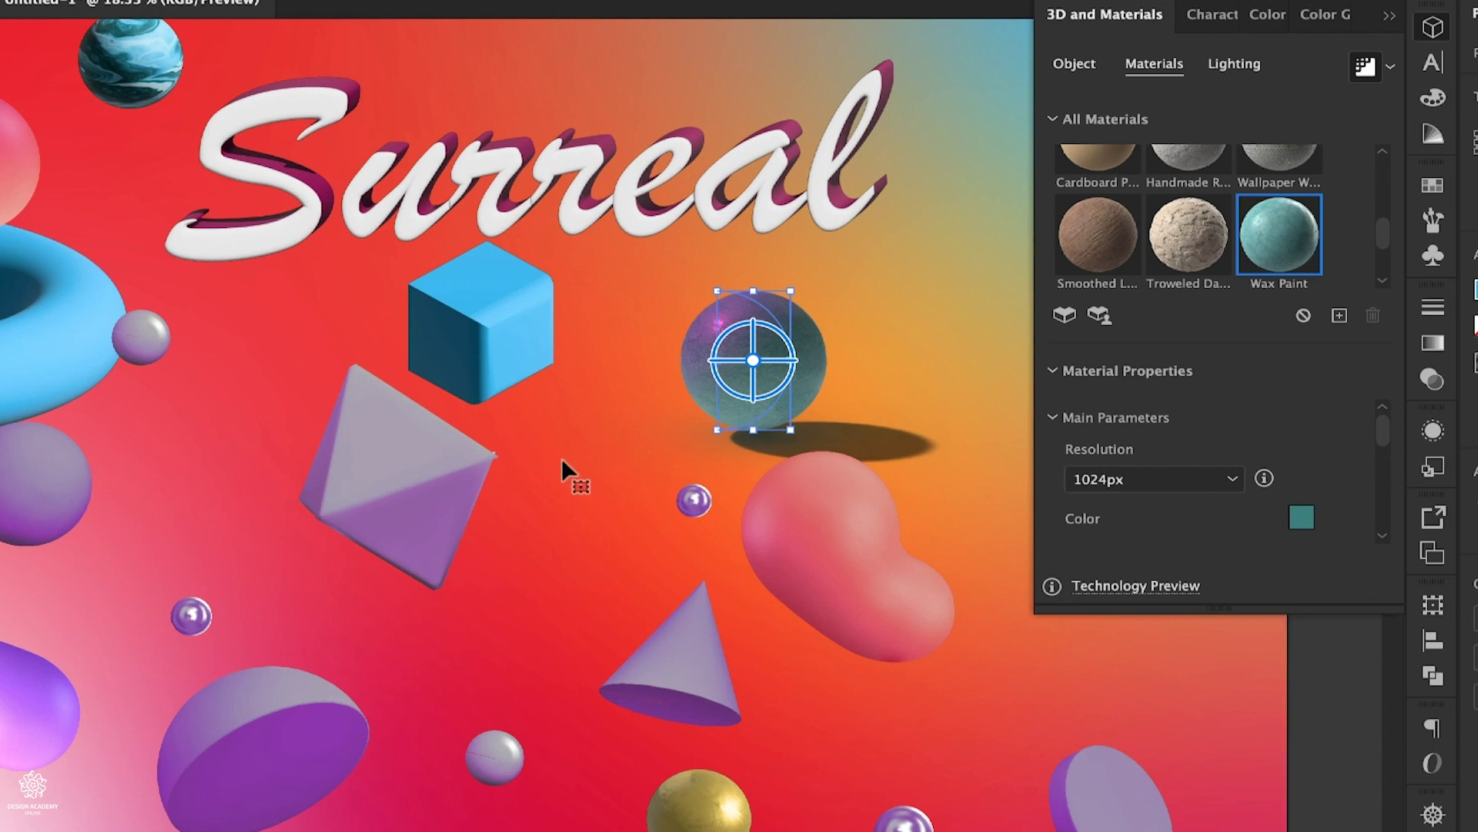
key(a)
key(ctrl+shift+a)
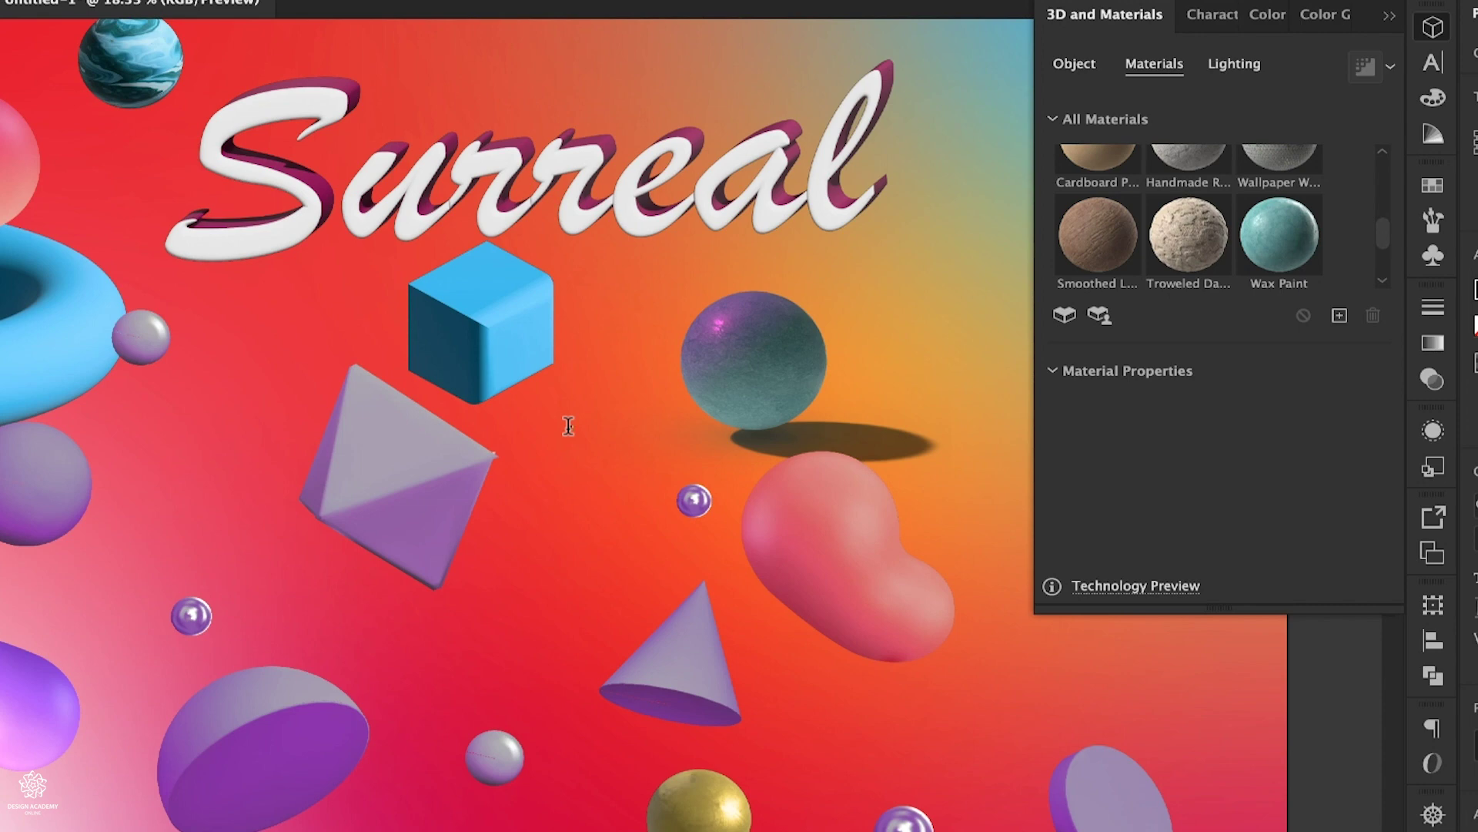
Type '3D' as a new text object and position it just right of the Surreal title
click(545, 432)
text(3D)
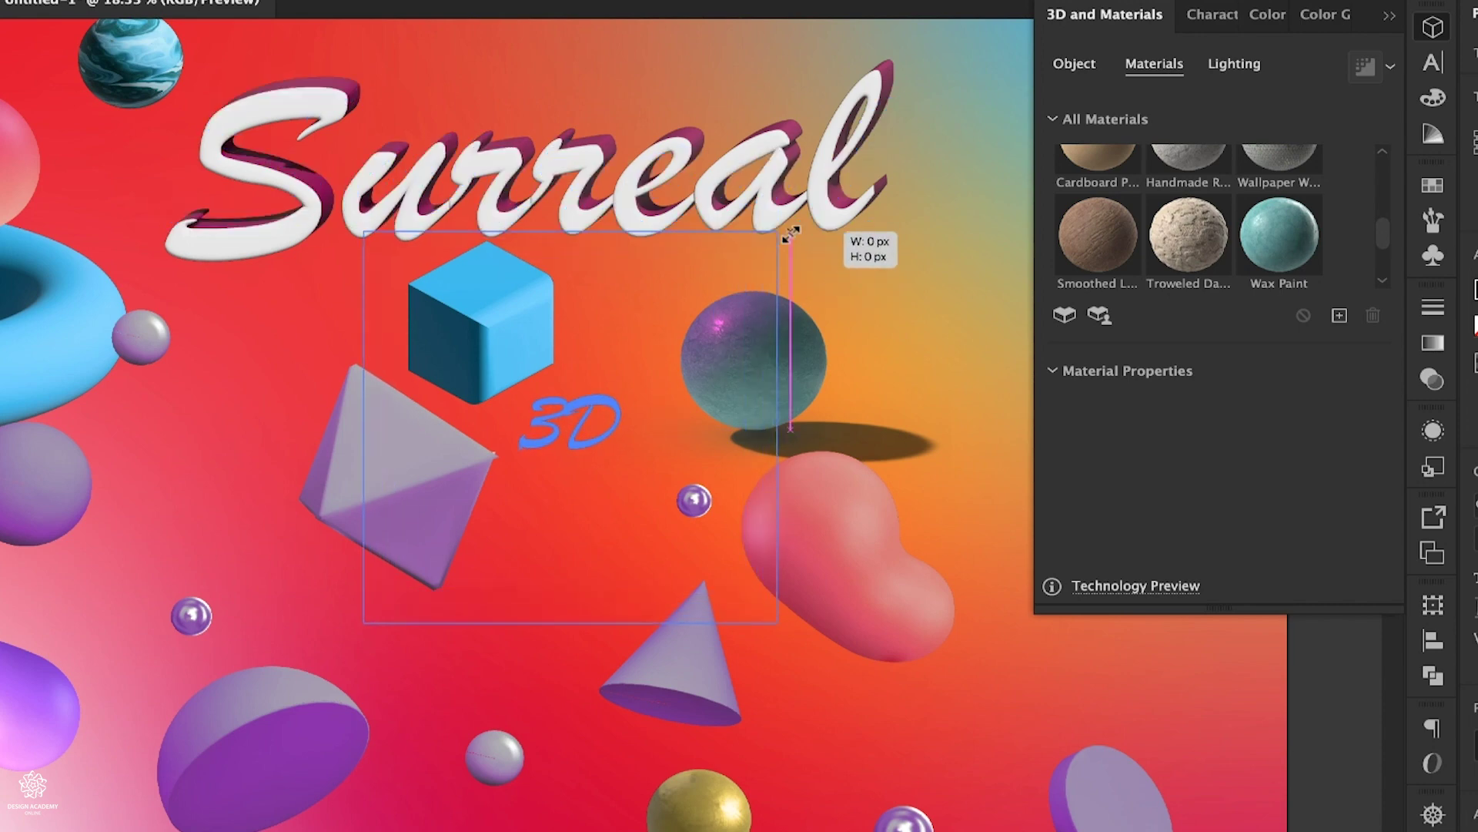
key(Escape)
drag(574, 432, 955, 201)
scroll(962, 201, up, 3)
drag(835, 353, 890, 382)
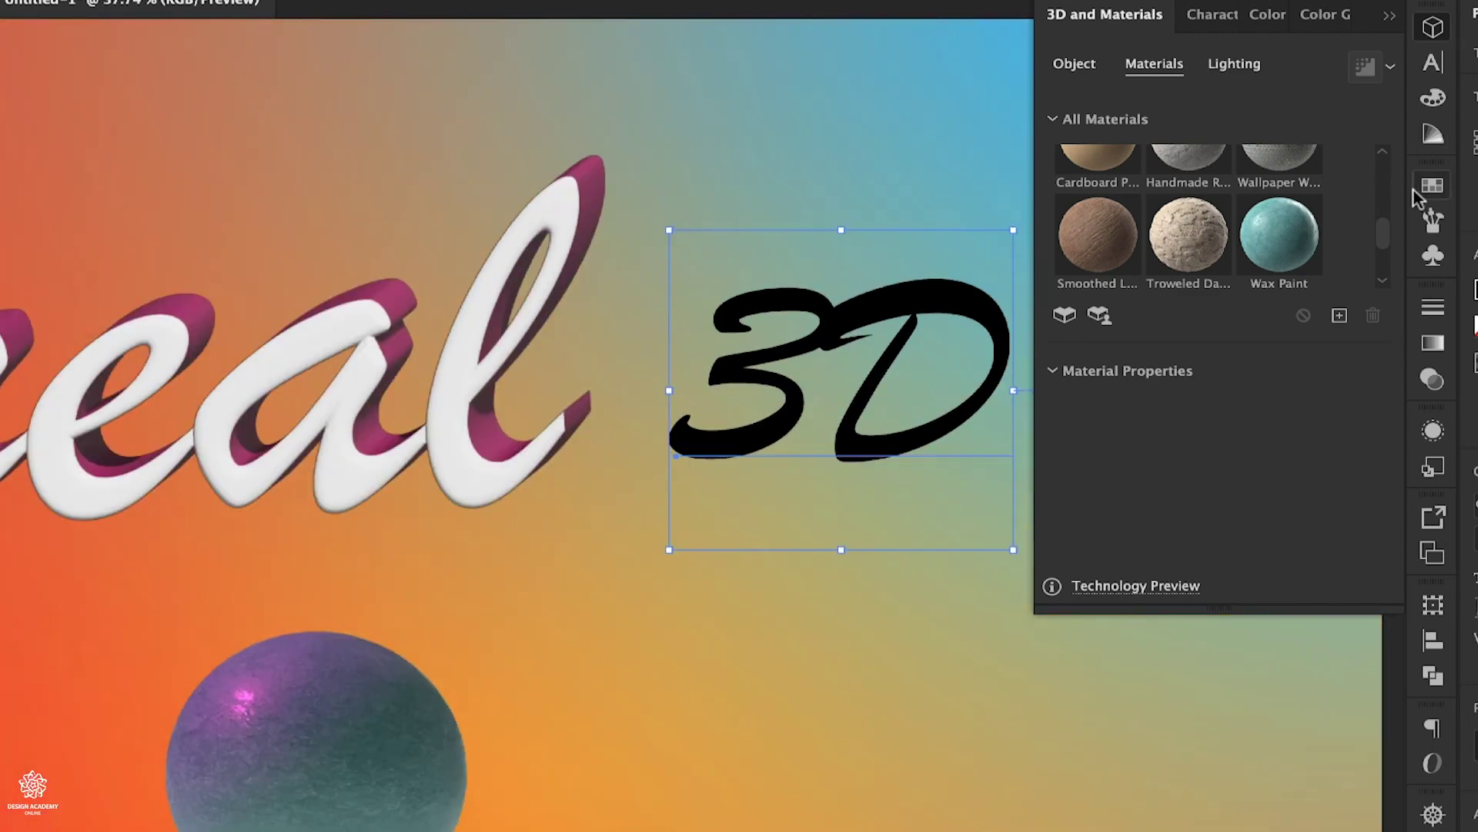
Colour the 3D text white from the Swatches panel
click(1430, 187)
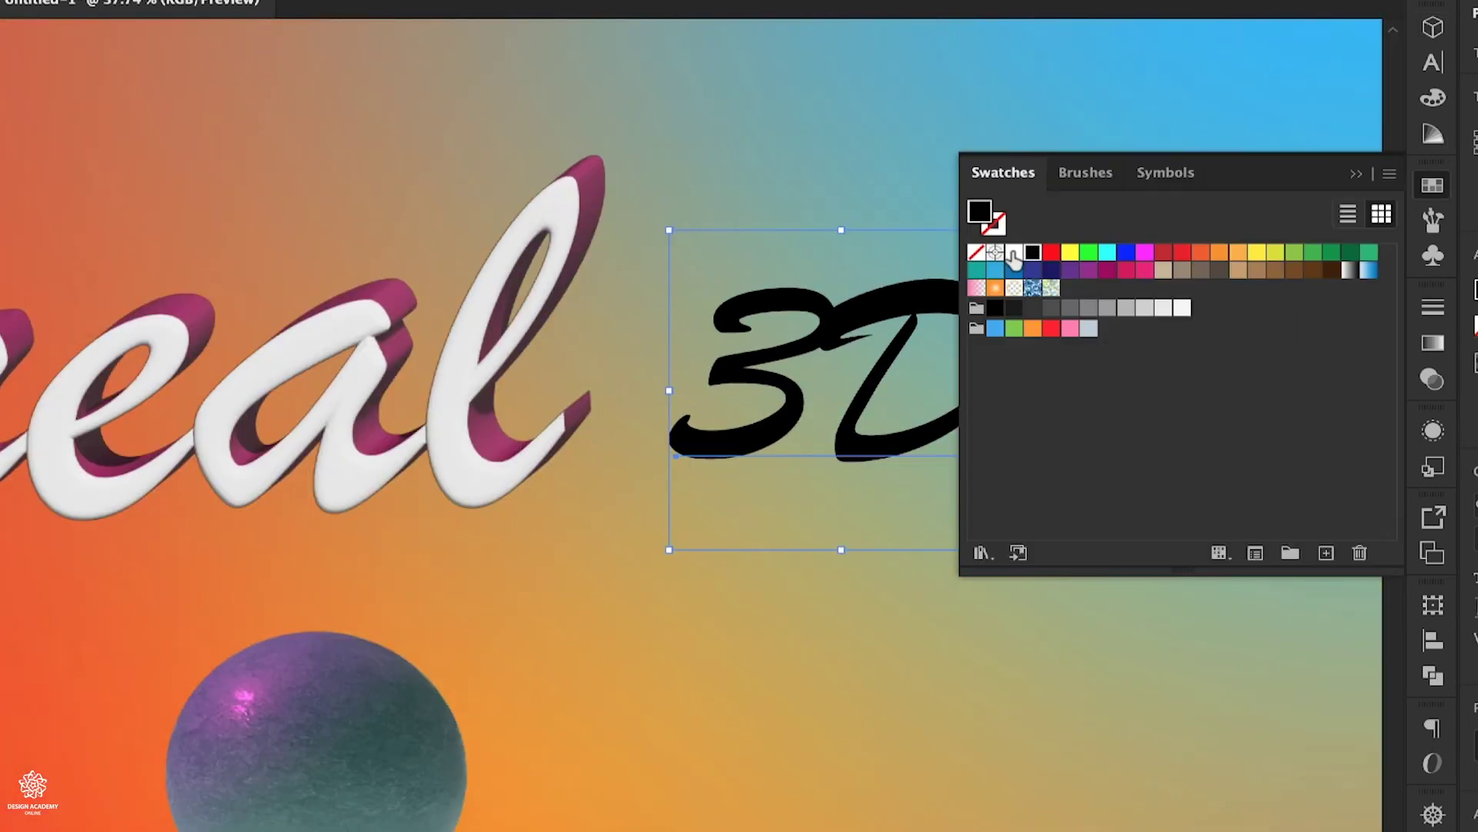
click(1014, 254)
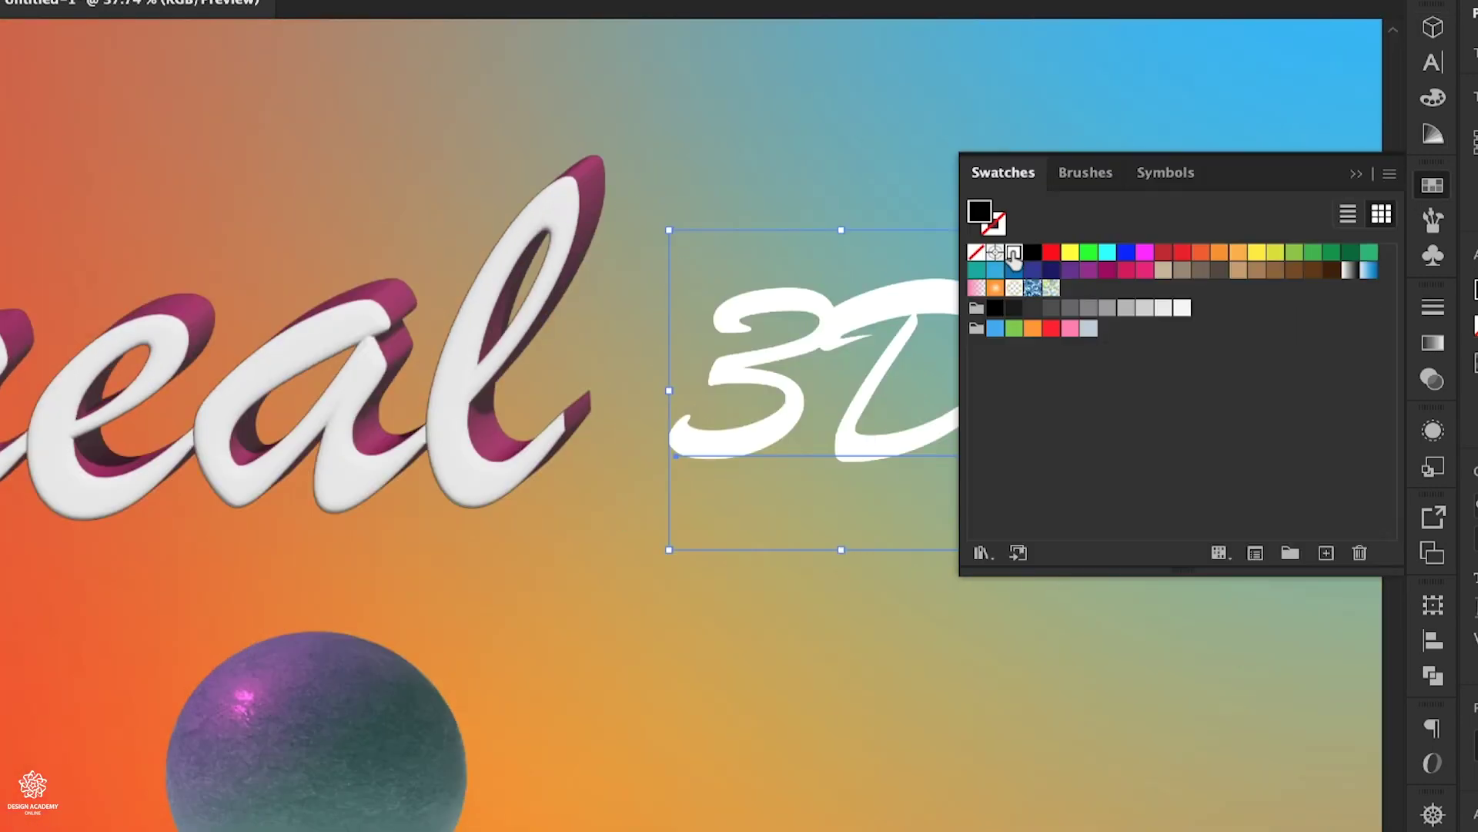
click(1434, 28)
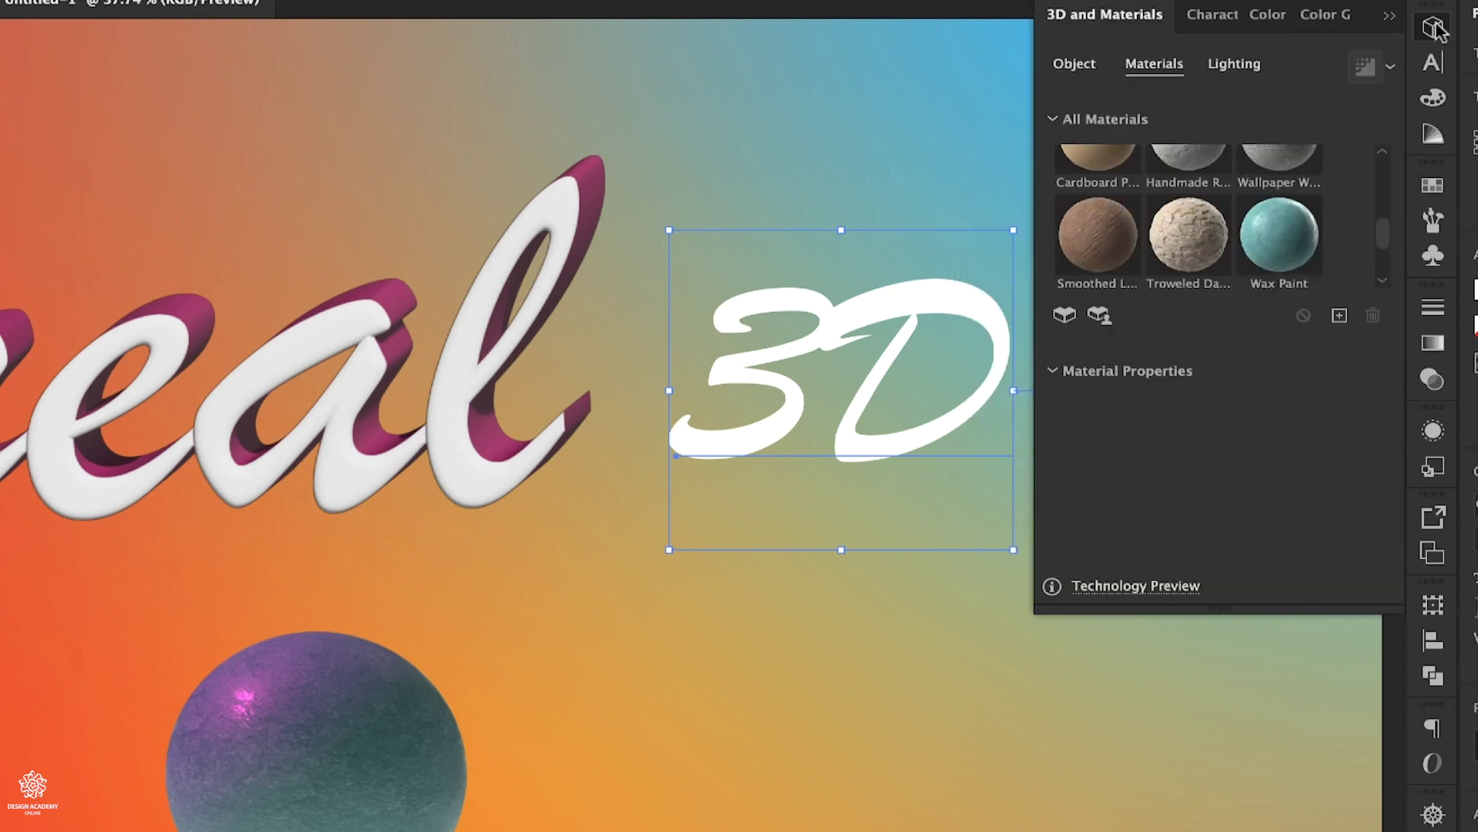
Inflate the 3D text, tilt it back around X, with 67 px depth, 100% volume and solid cap
click(1090, 63)
click(1155, 158)
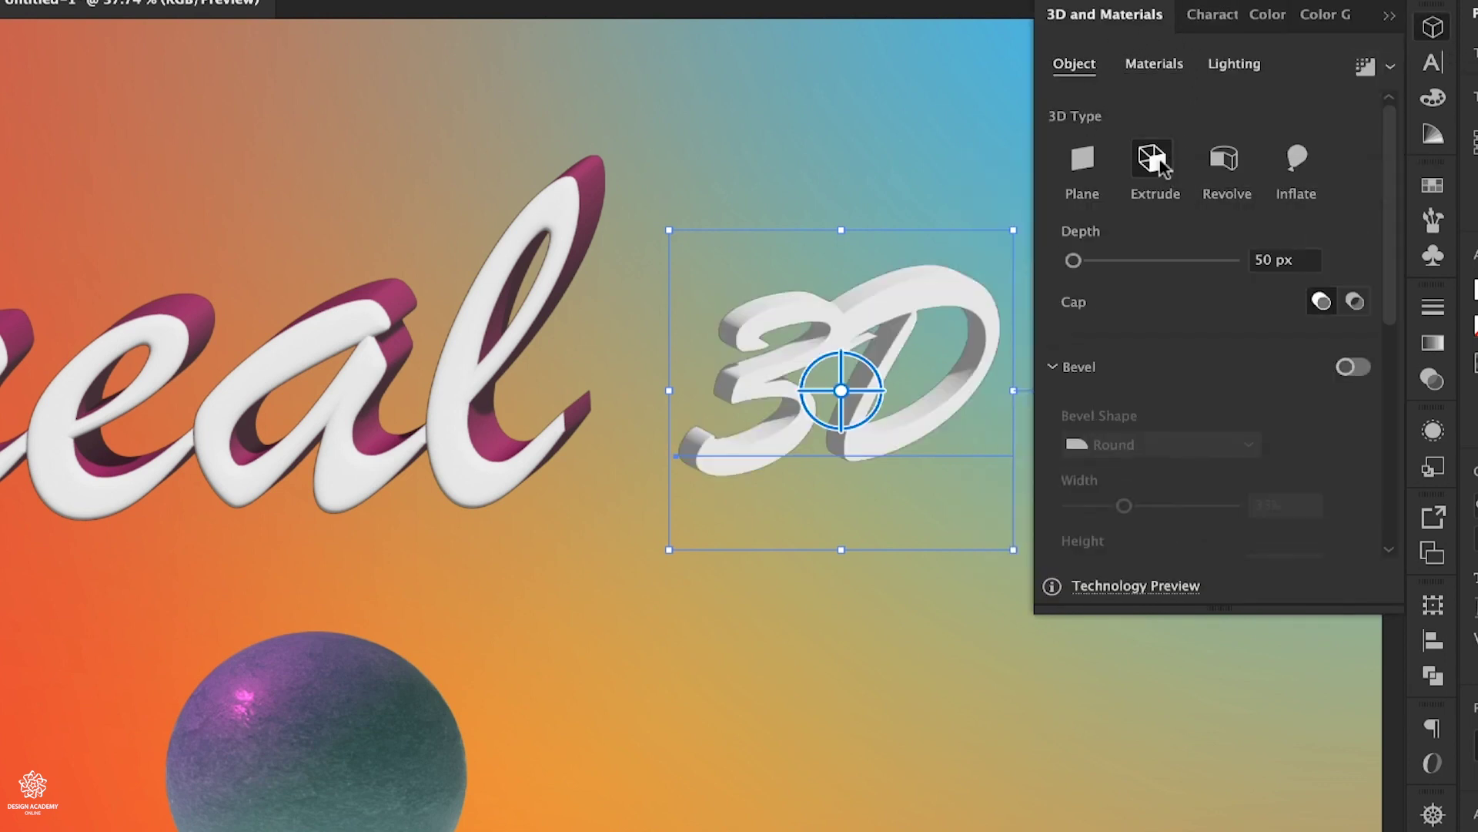
click(1300, 166)
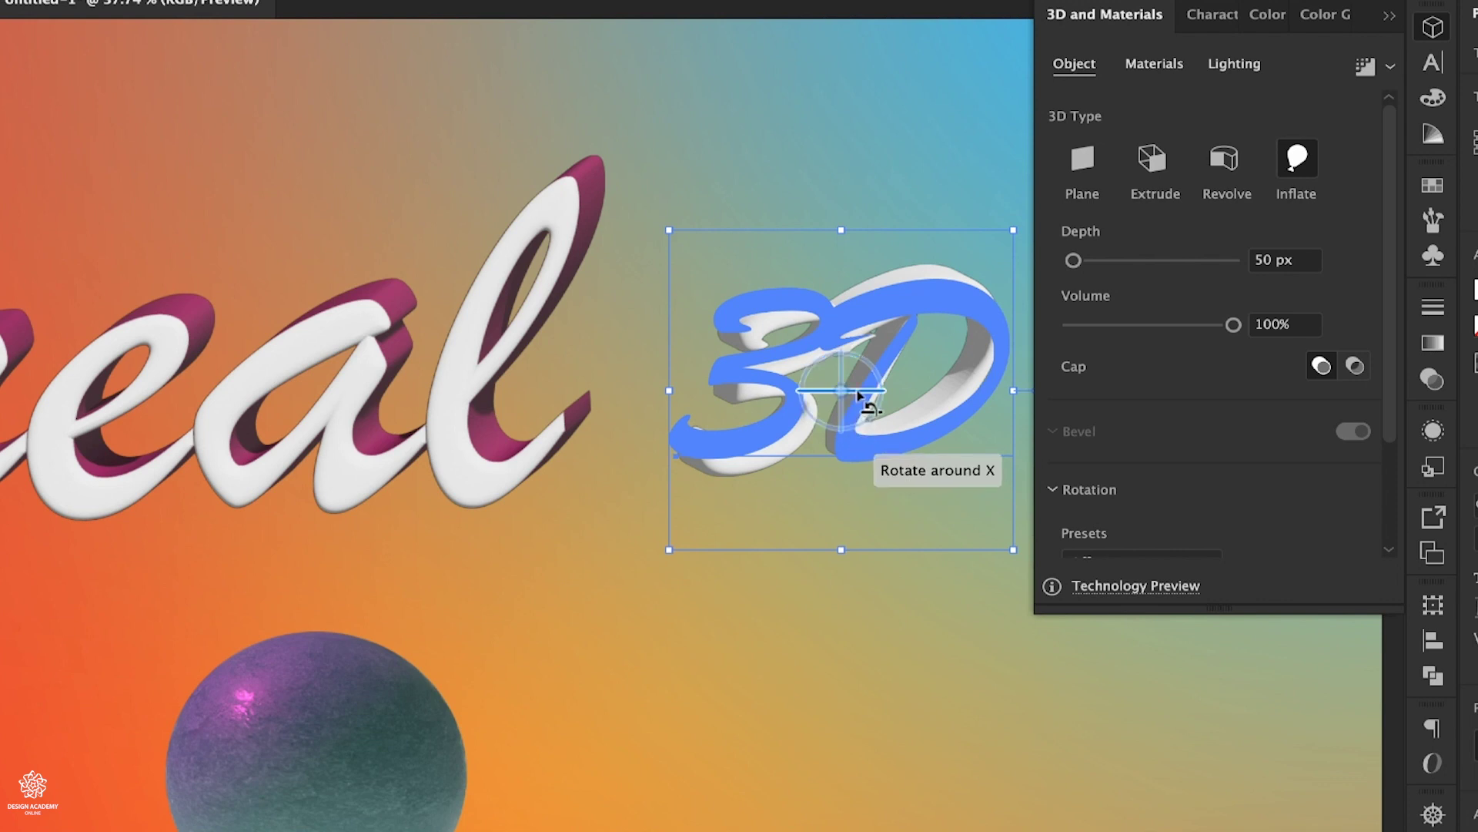
drag(865, 393, 865, 244)
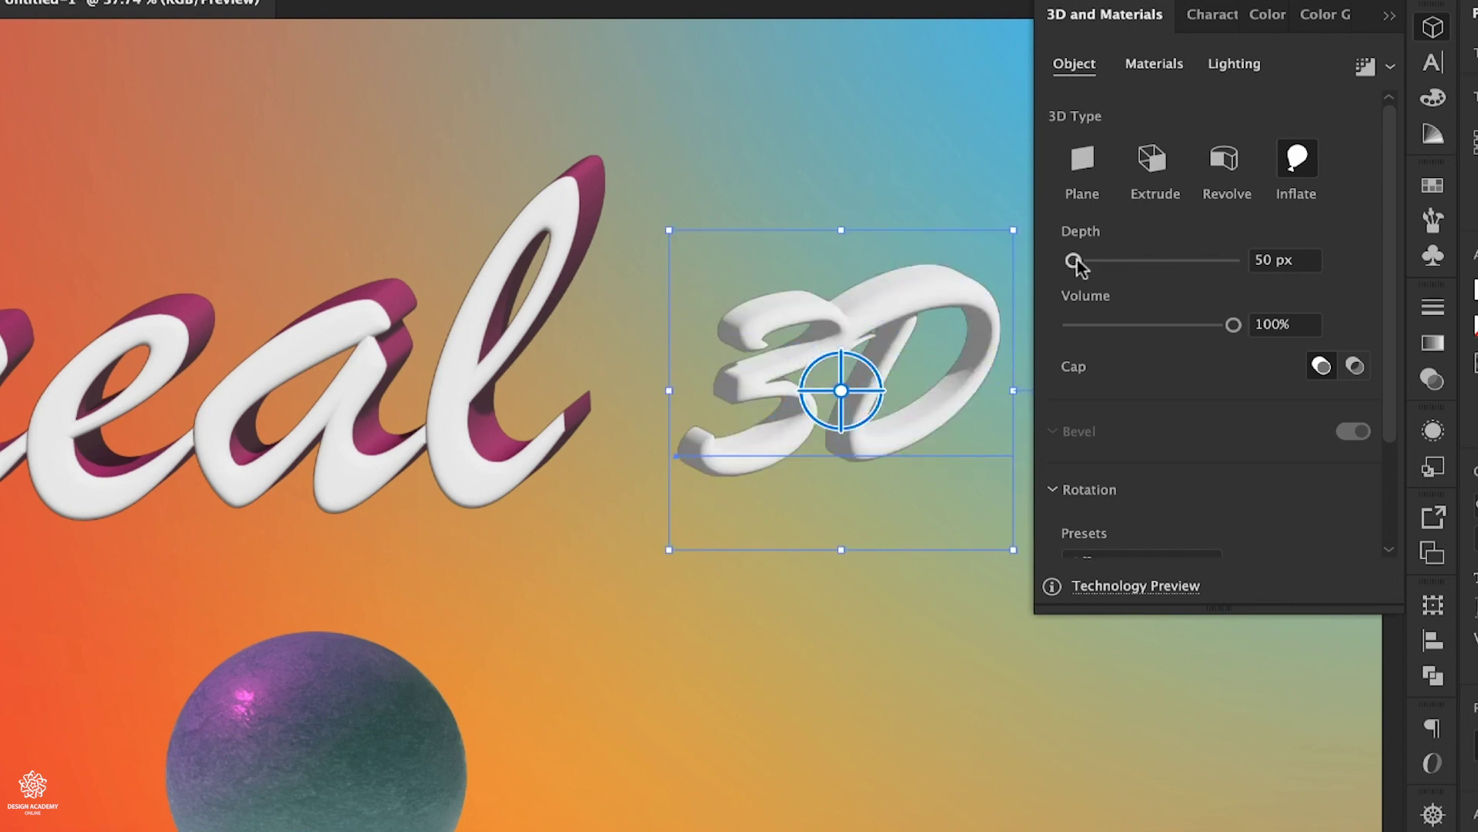
mouse_move(1076, 265)
mouse_down()
mouse_move(1133, 256)
mouse_move(1076, 263)
mouse_up()
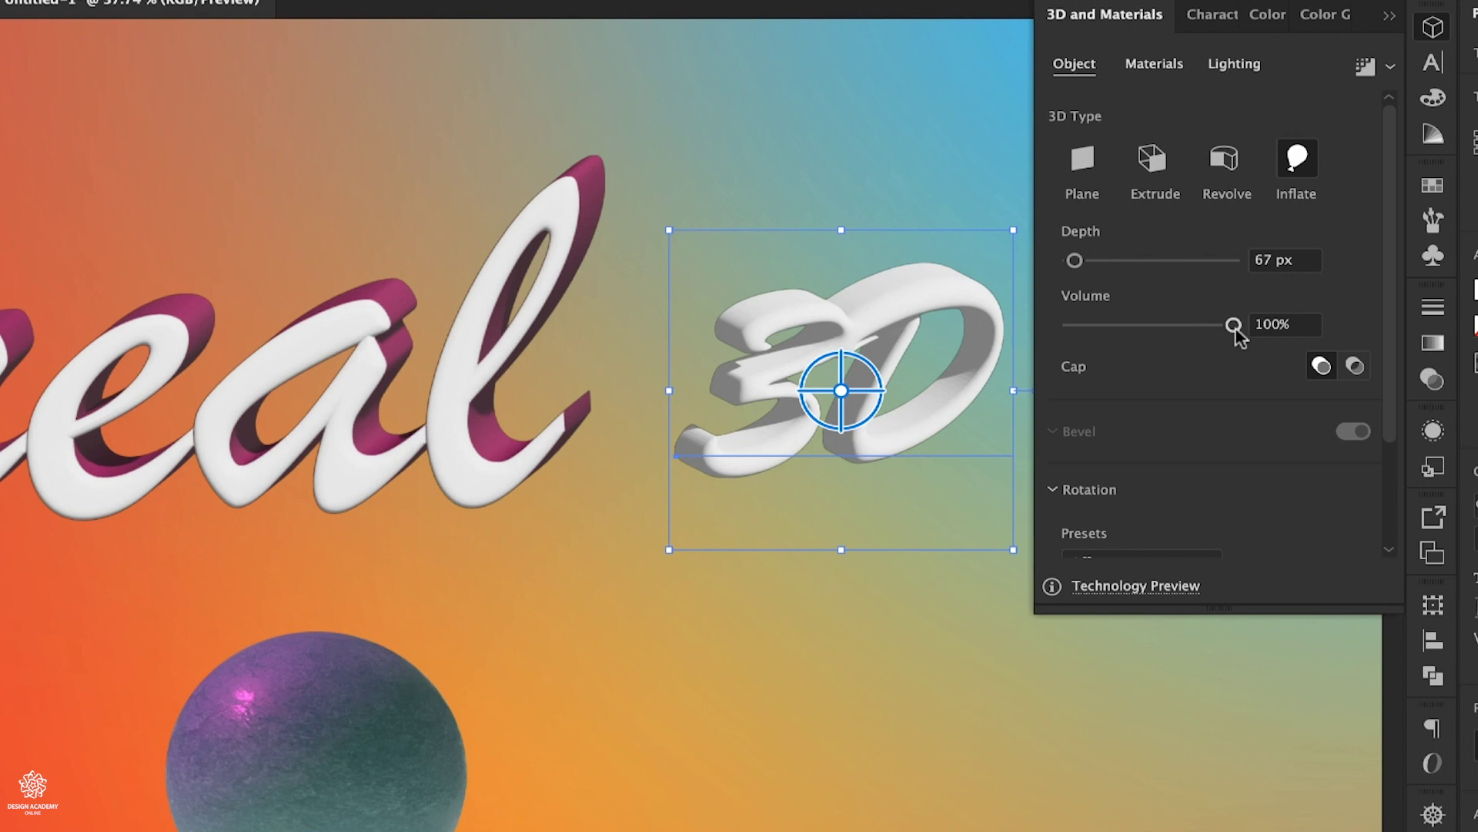
drag(1233, 324, 1156, 327)
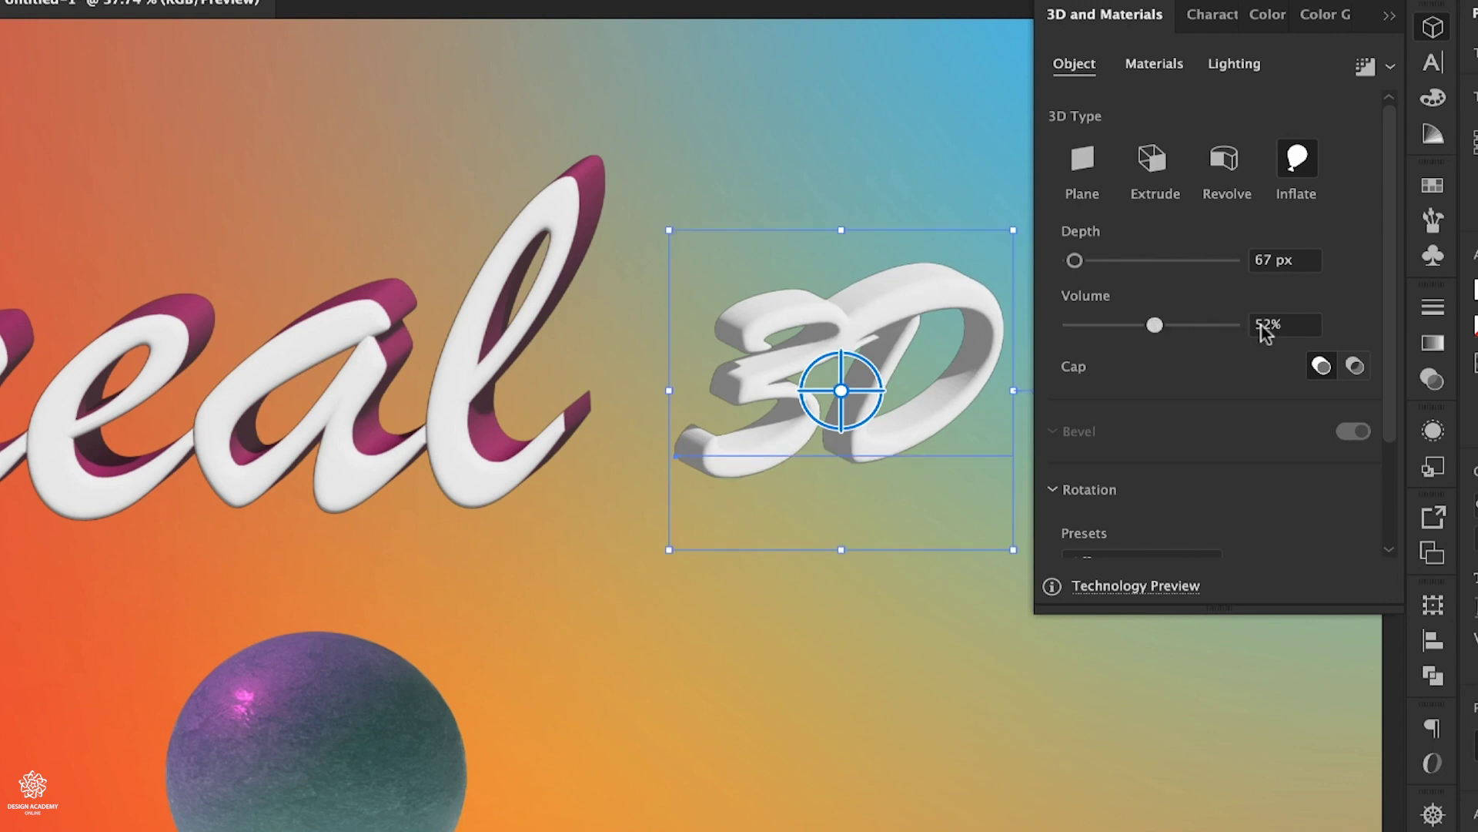
drag(1273, 326, 1300, 329)
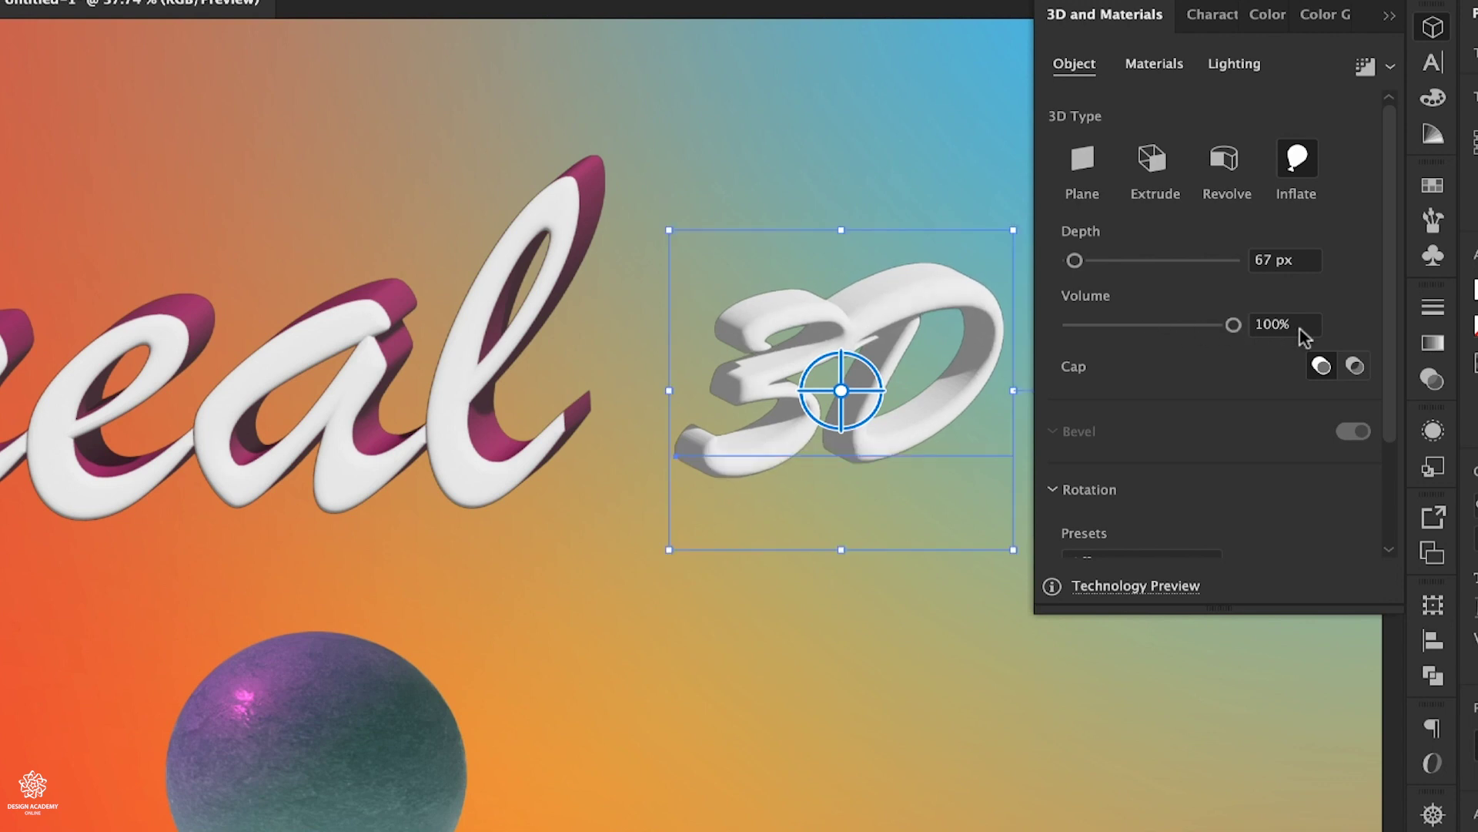
click(1355, 366)
click(1322, 365)
Set the inflated 3D text's stroke to the dark magenta swatch
click(1433, 185)
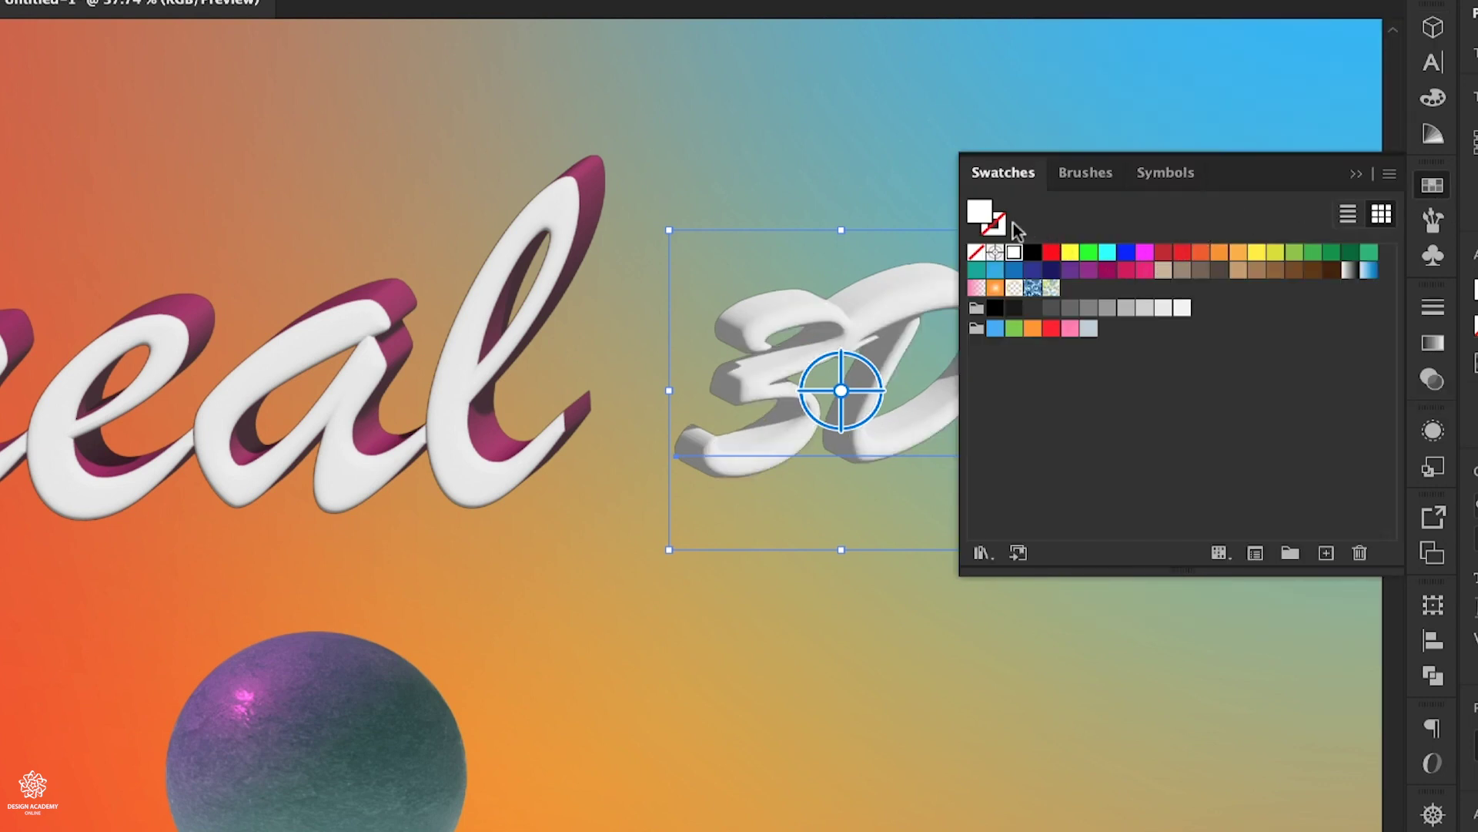
click(1004, 226)
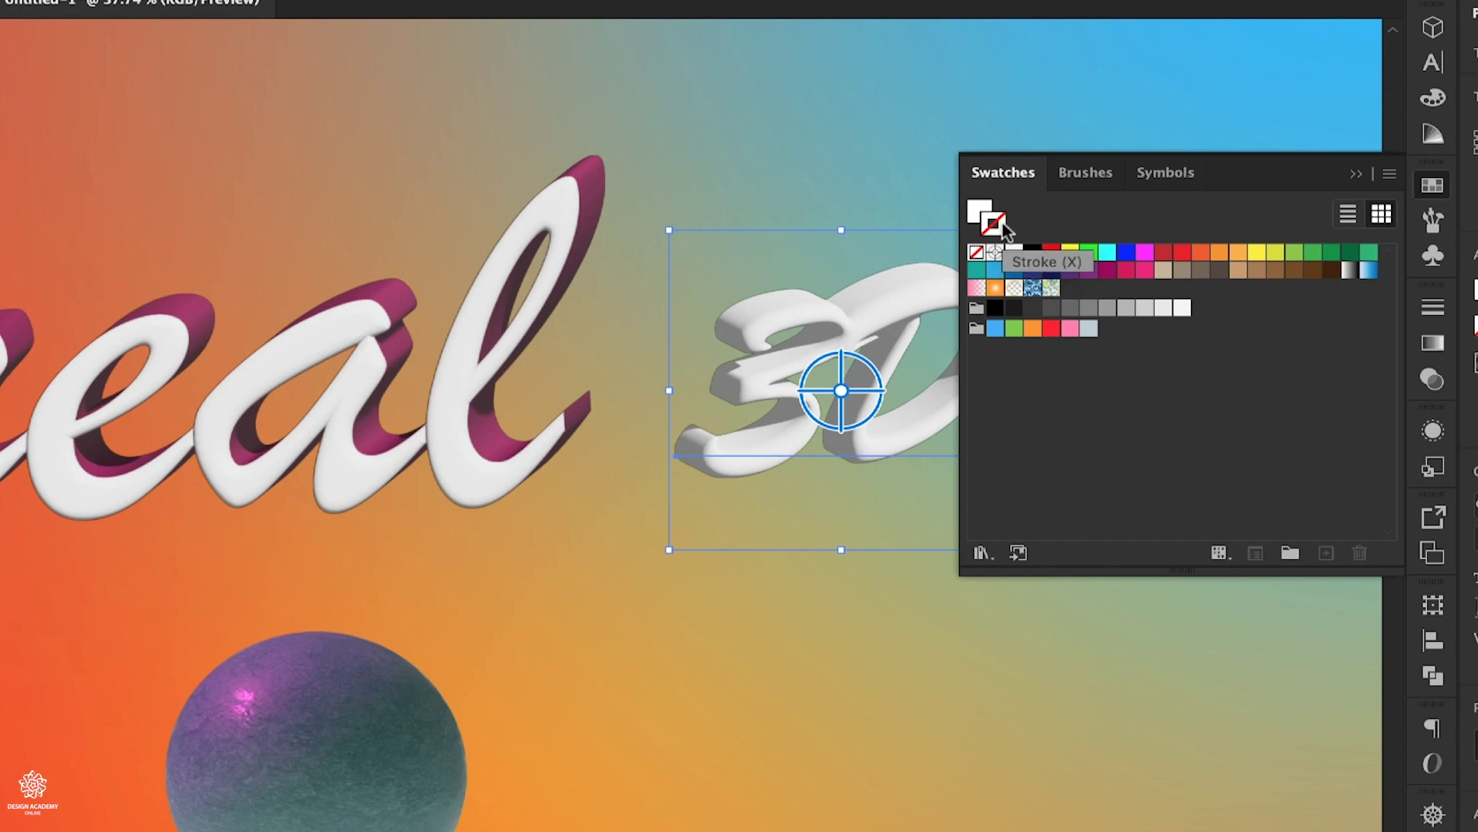
click(1126, 270)
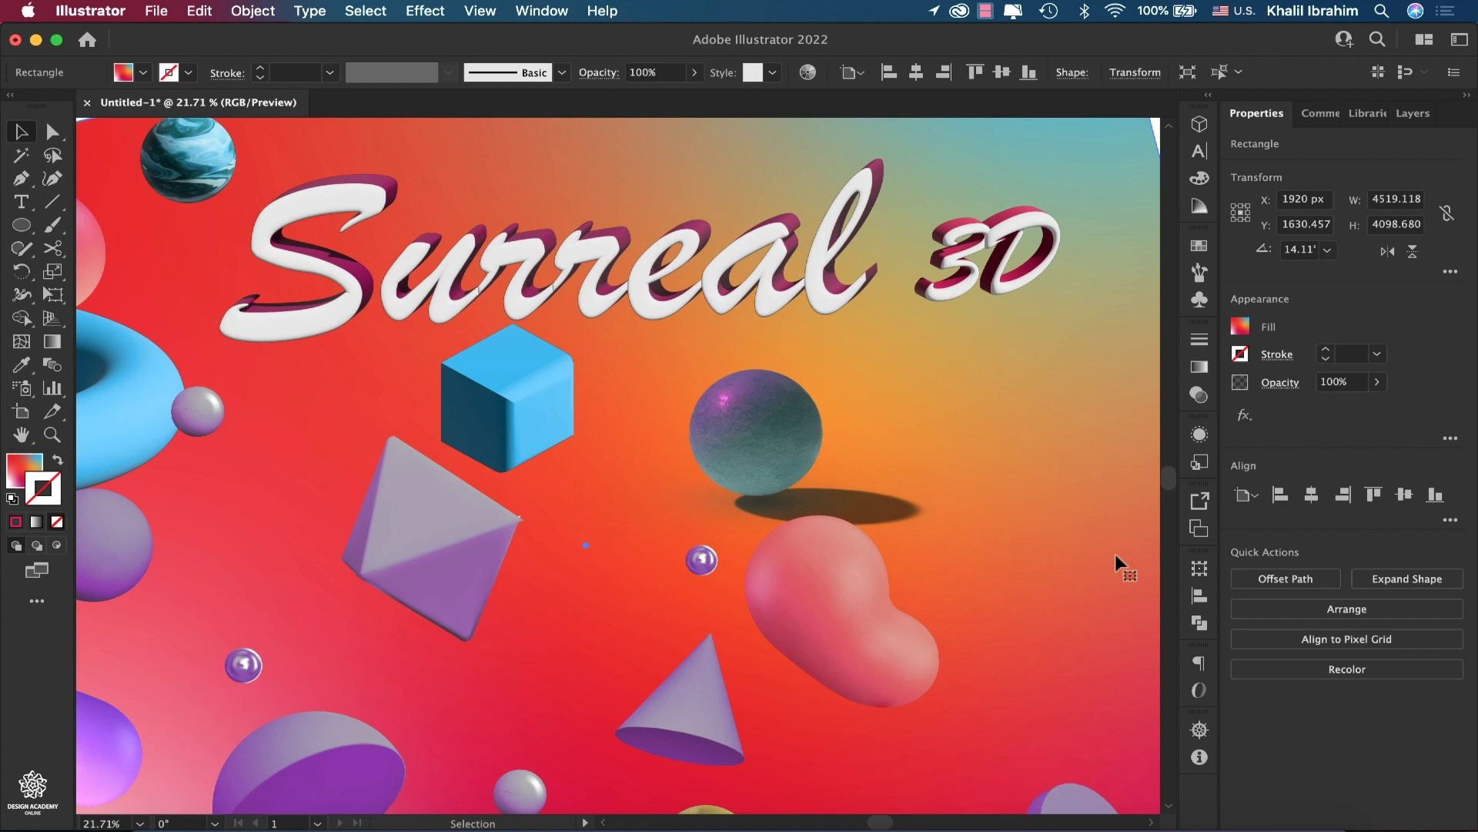
Rotate the canvas view, then reset it to 0° and return to the Selection tool
click(29, 440)
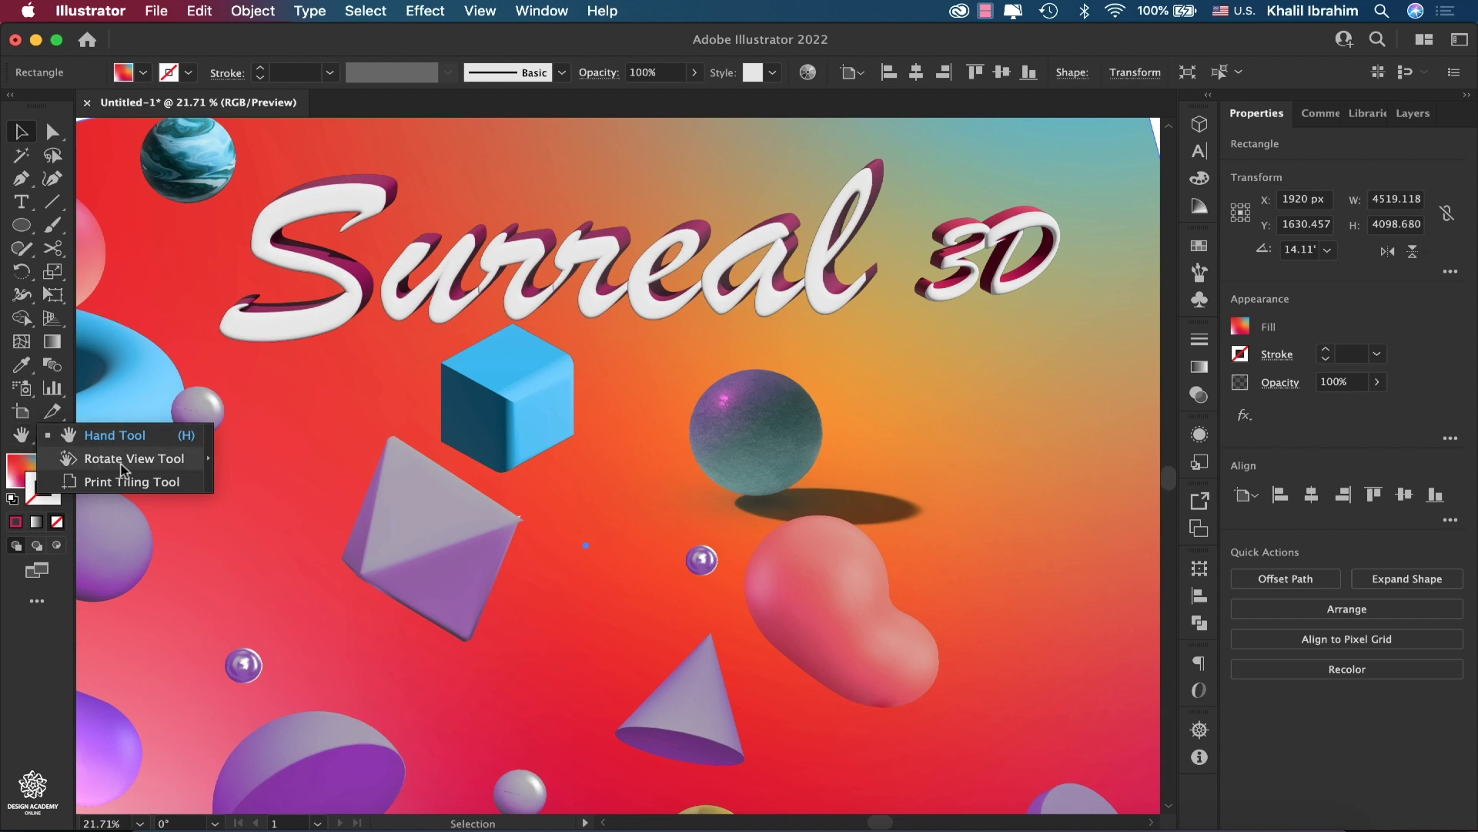
click(123, 466)
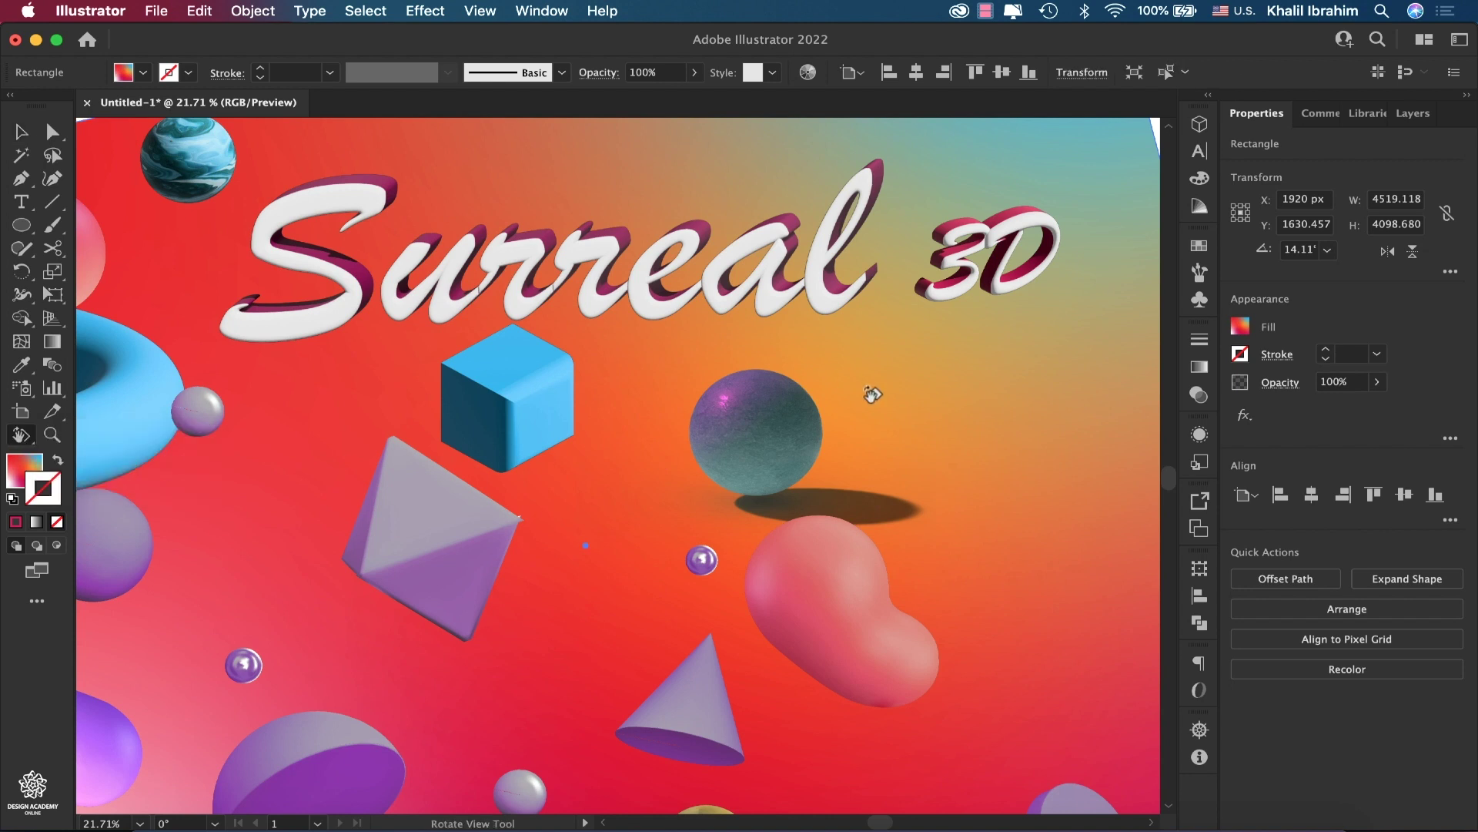
drag(871, 393, 846, 328)
scroll(847, 328, down, 5)
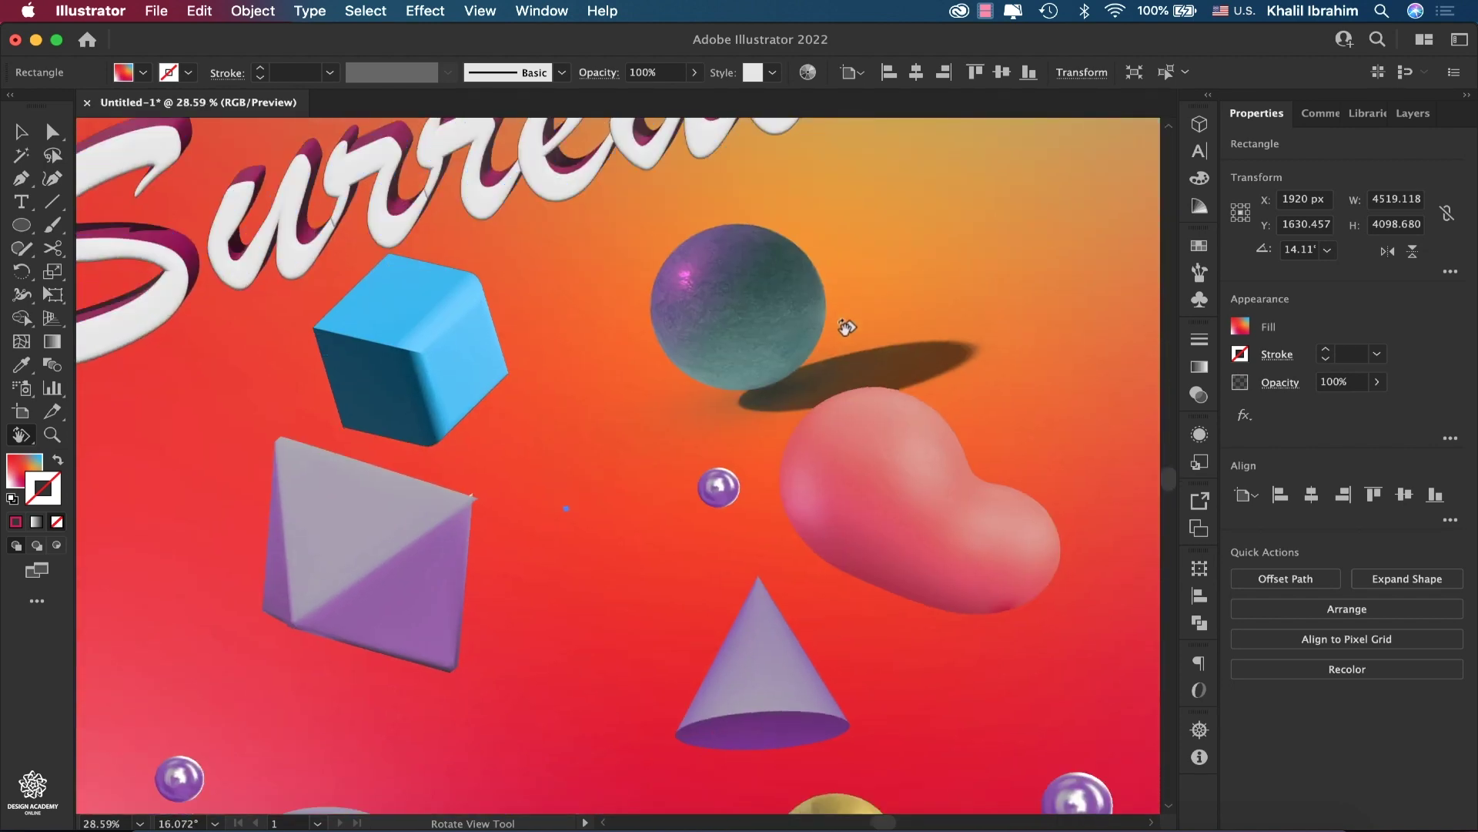
scroll(846, 328, down, 1)
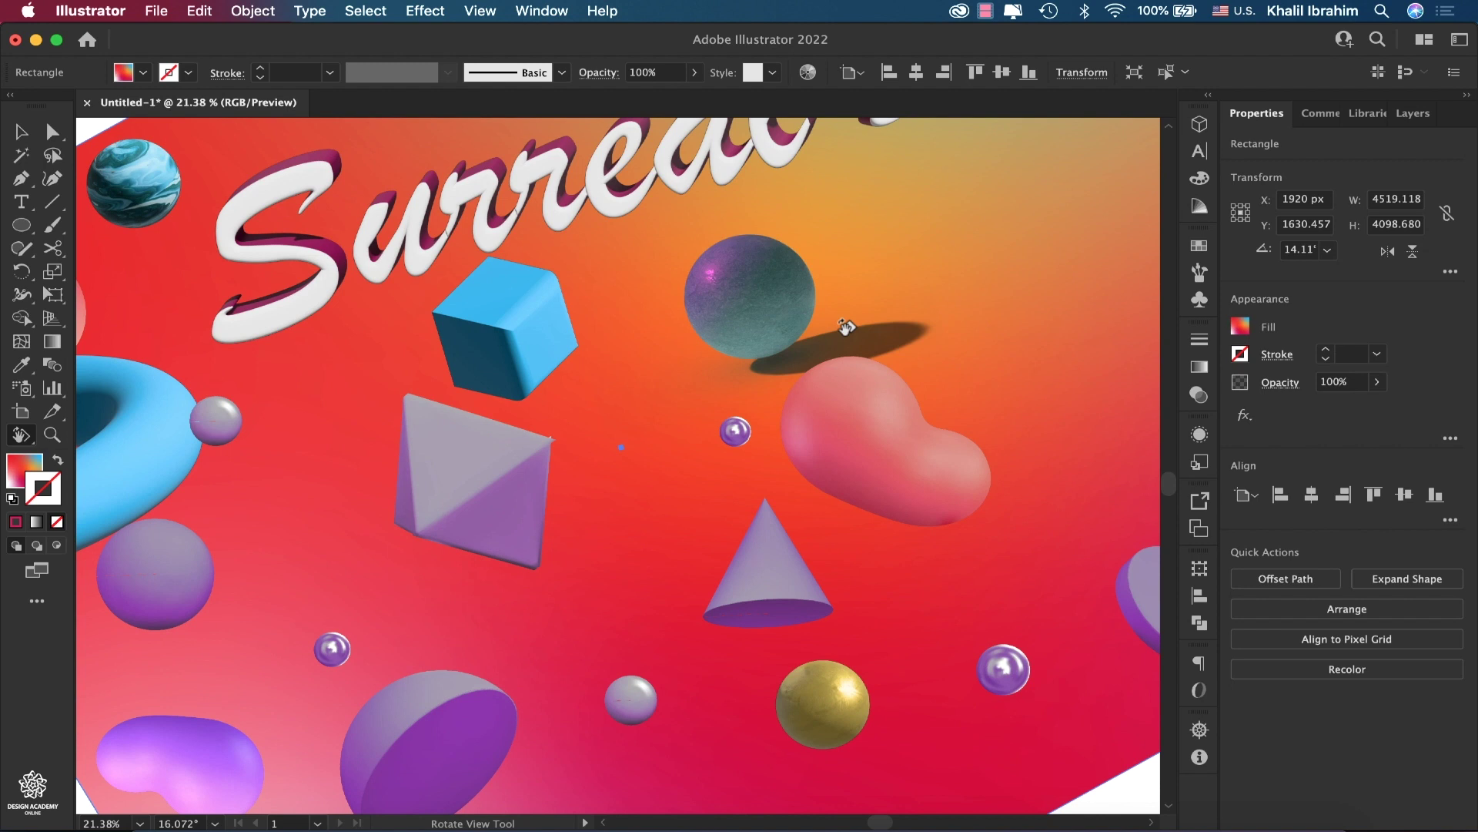
key(Escape)
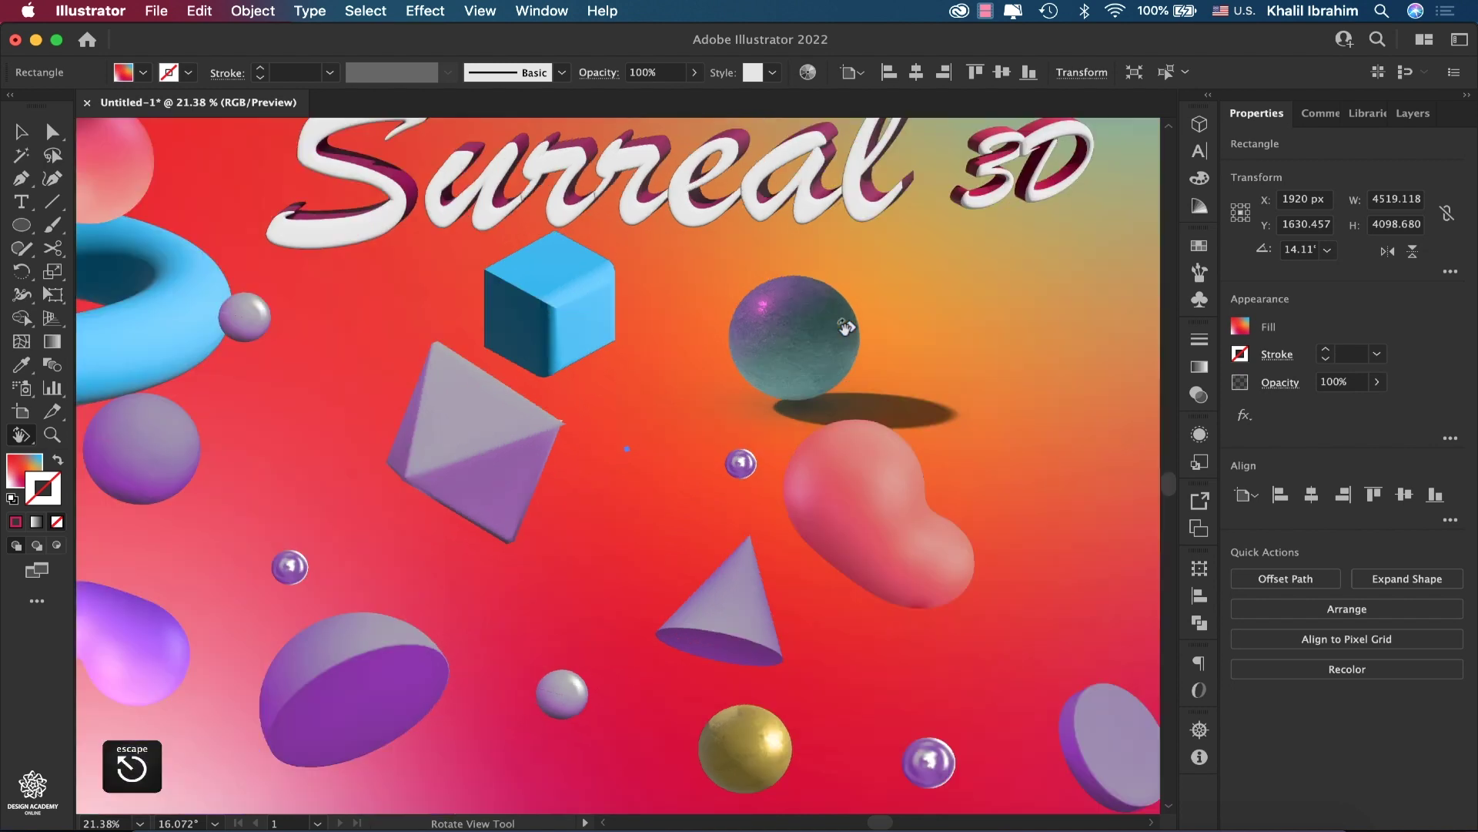
key(Escape)
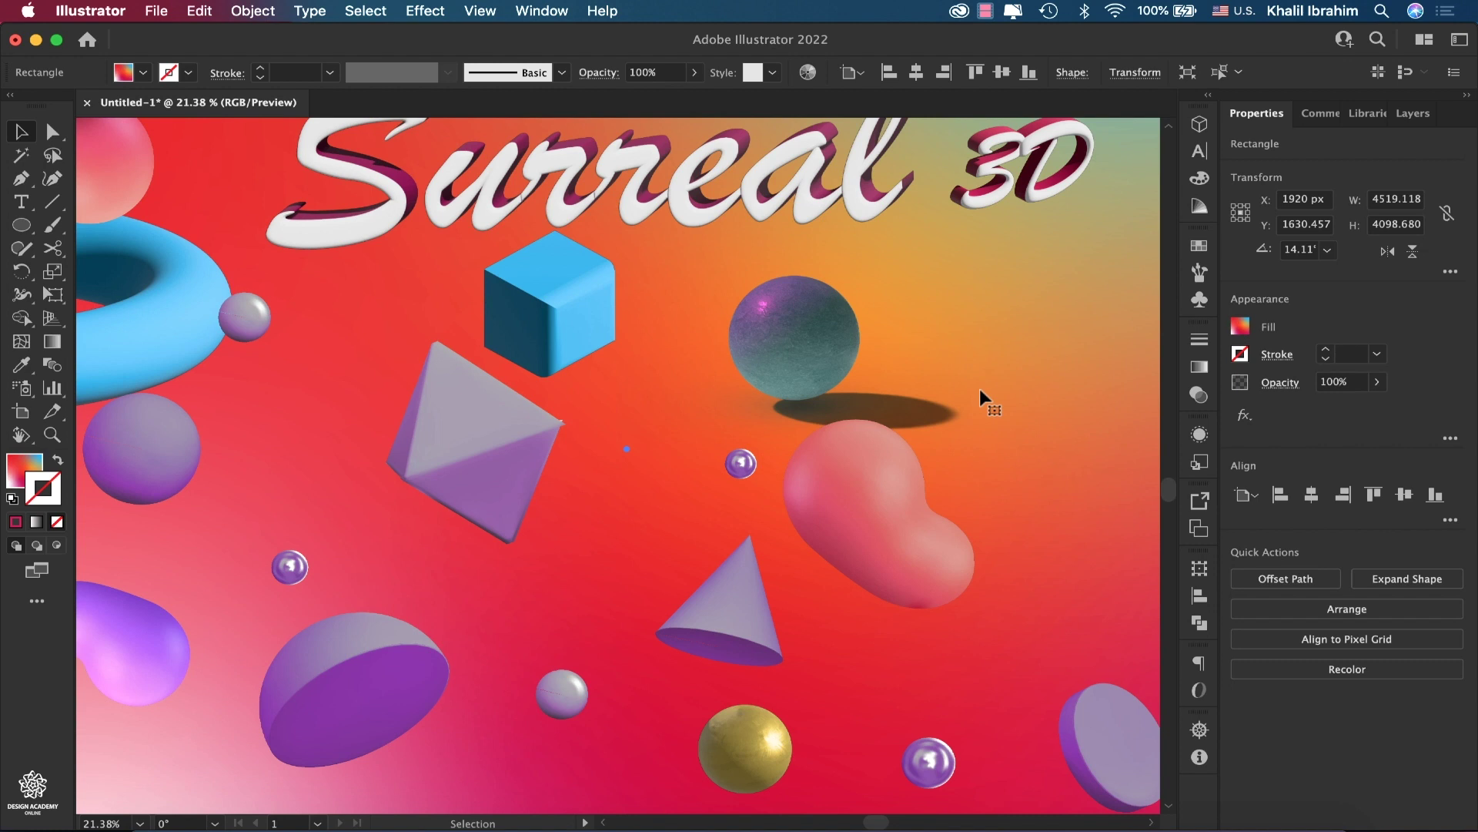
Select the Surreal title and all text sharing its fill via Select > Same > Text Fill Color
click(693, 192)
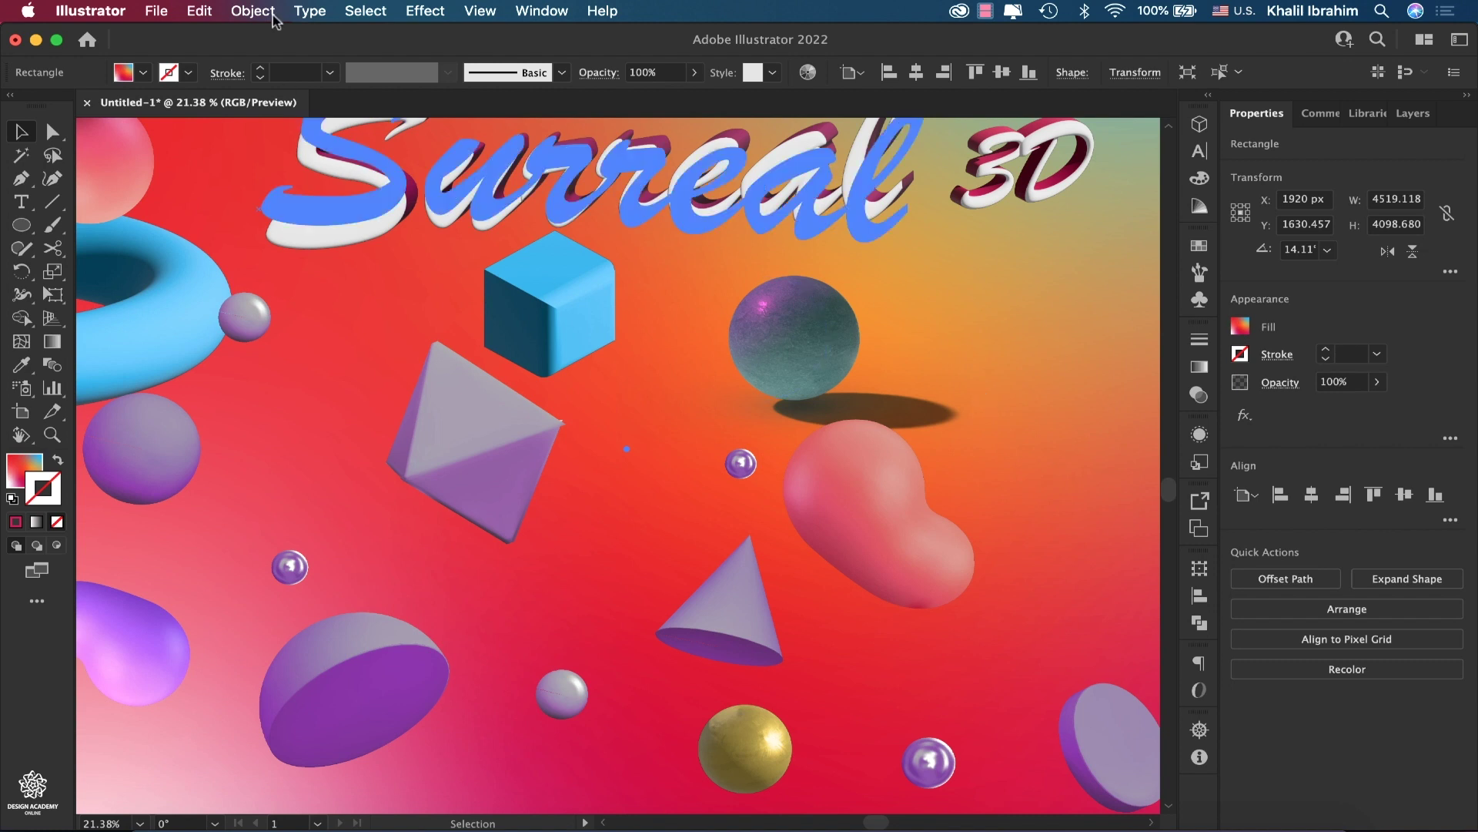
click(365, 10)
mouse_move(436, 194)
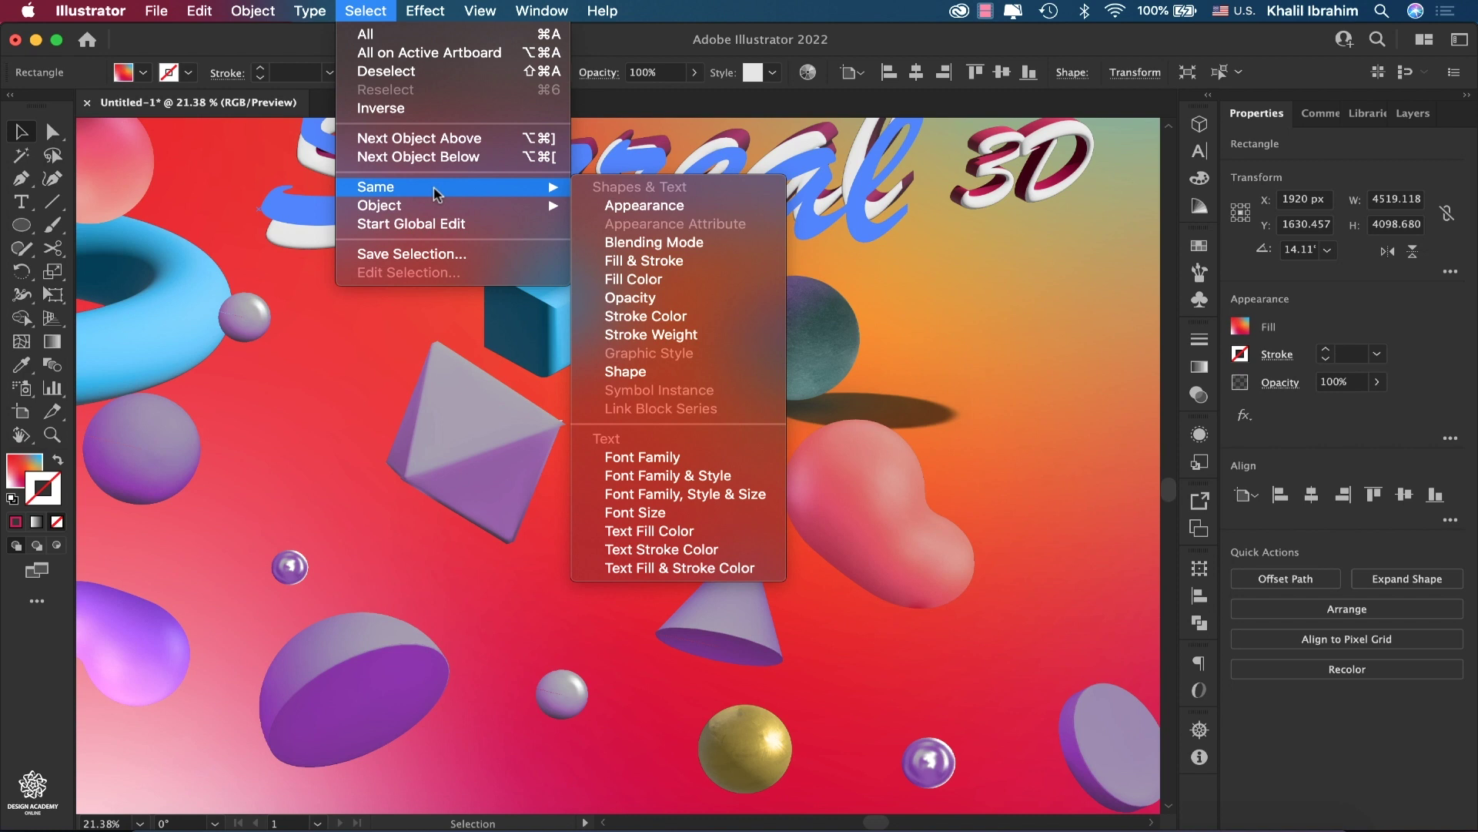
click(663, 529)
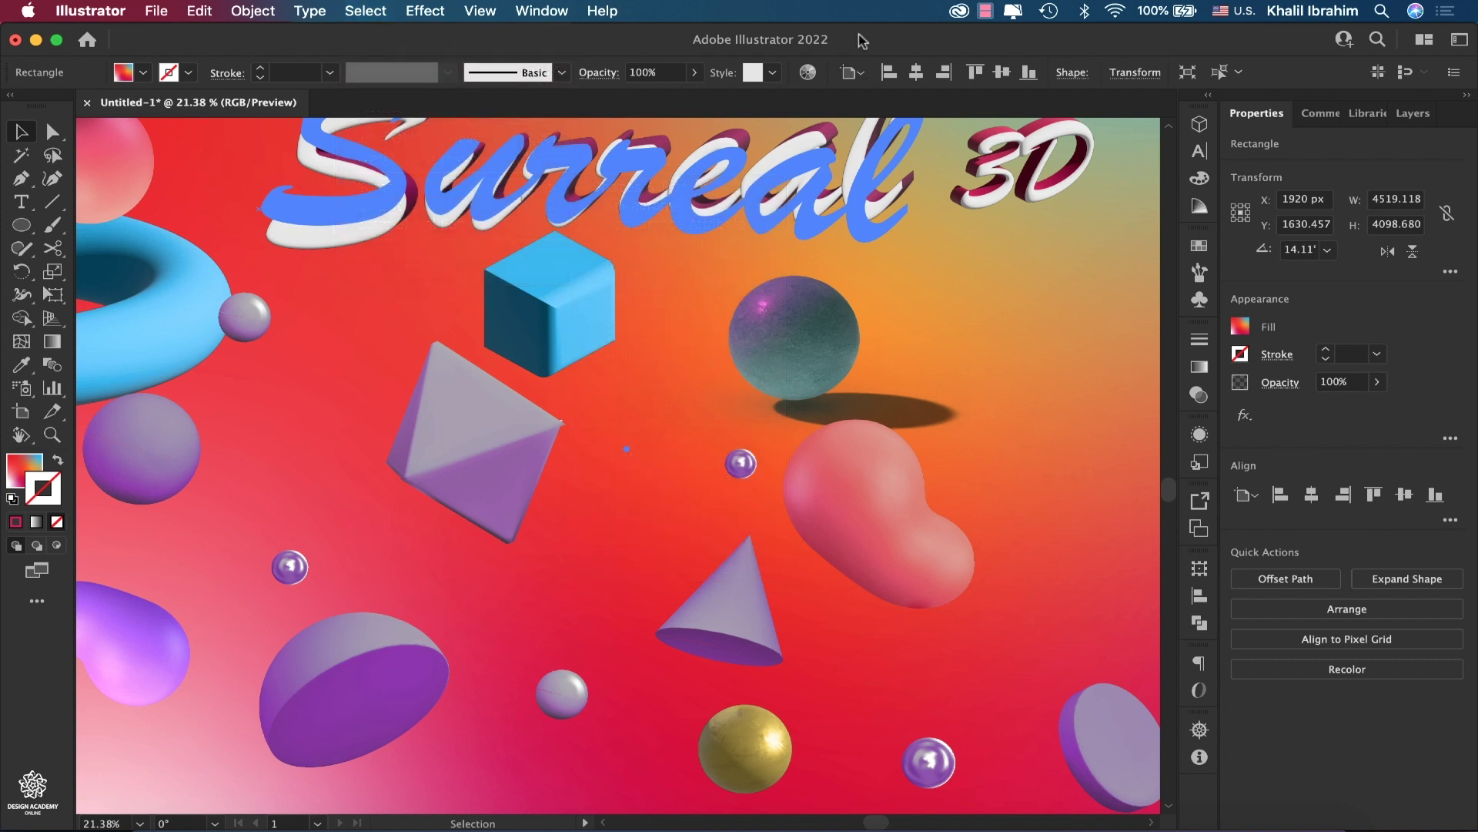
Place the ps 22 cloud image as a linked file, size it on the canvas, and inspect its link
click(150, 12)
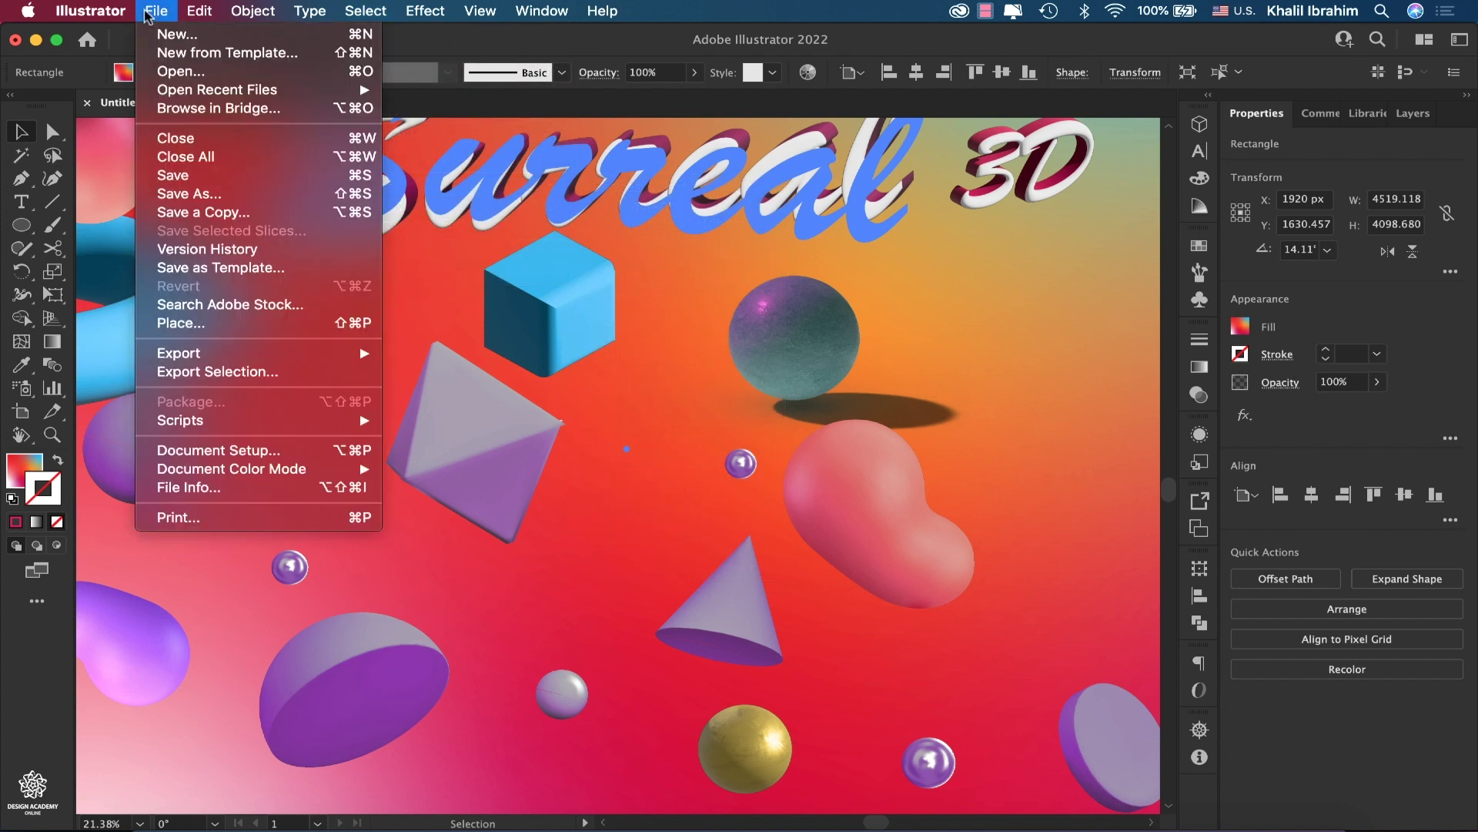
click(198, 324)
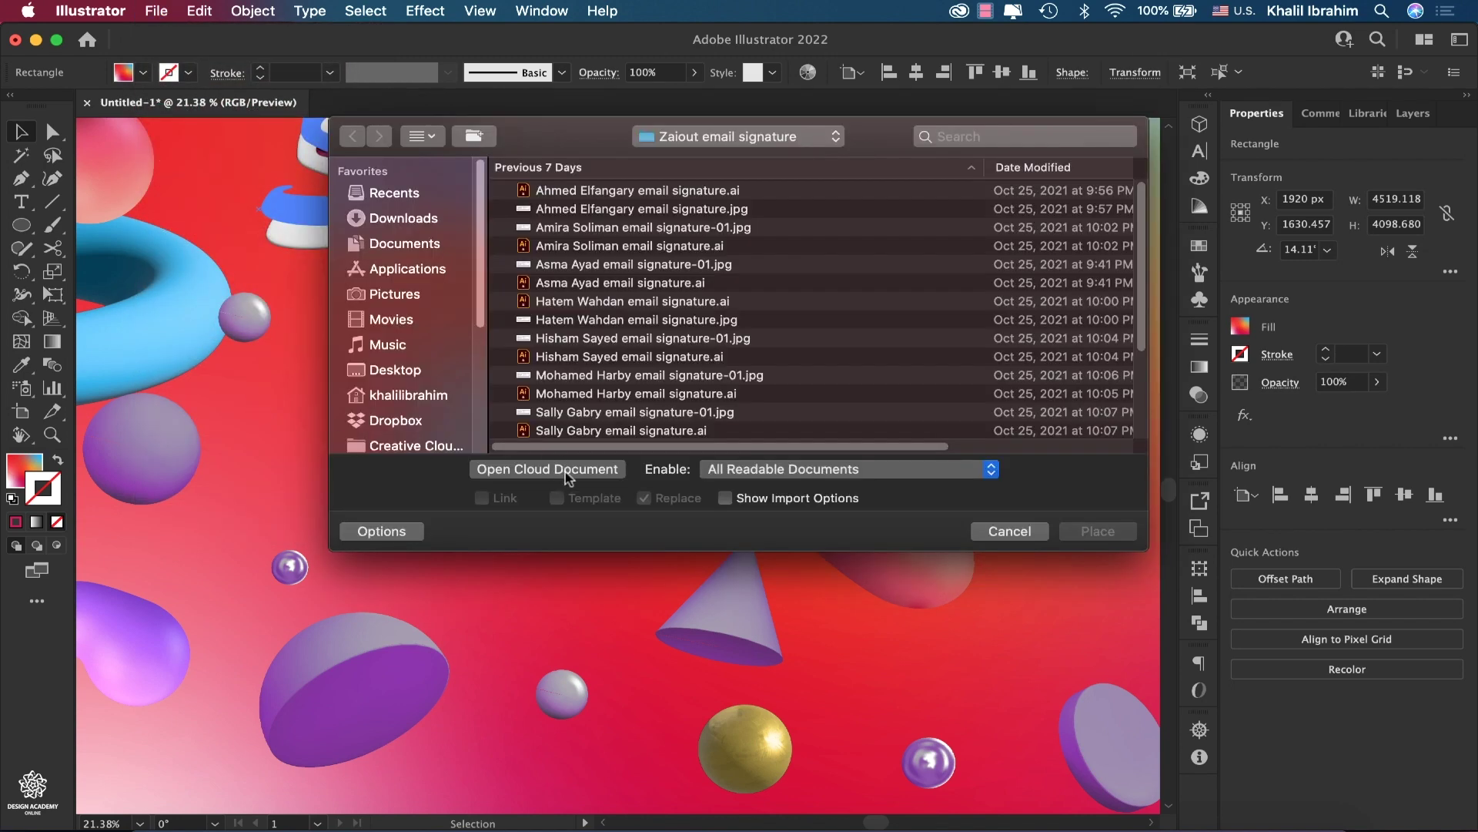
click(565, 471)
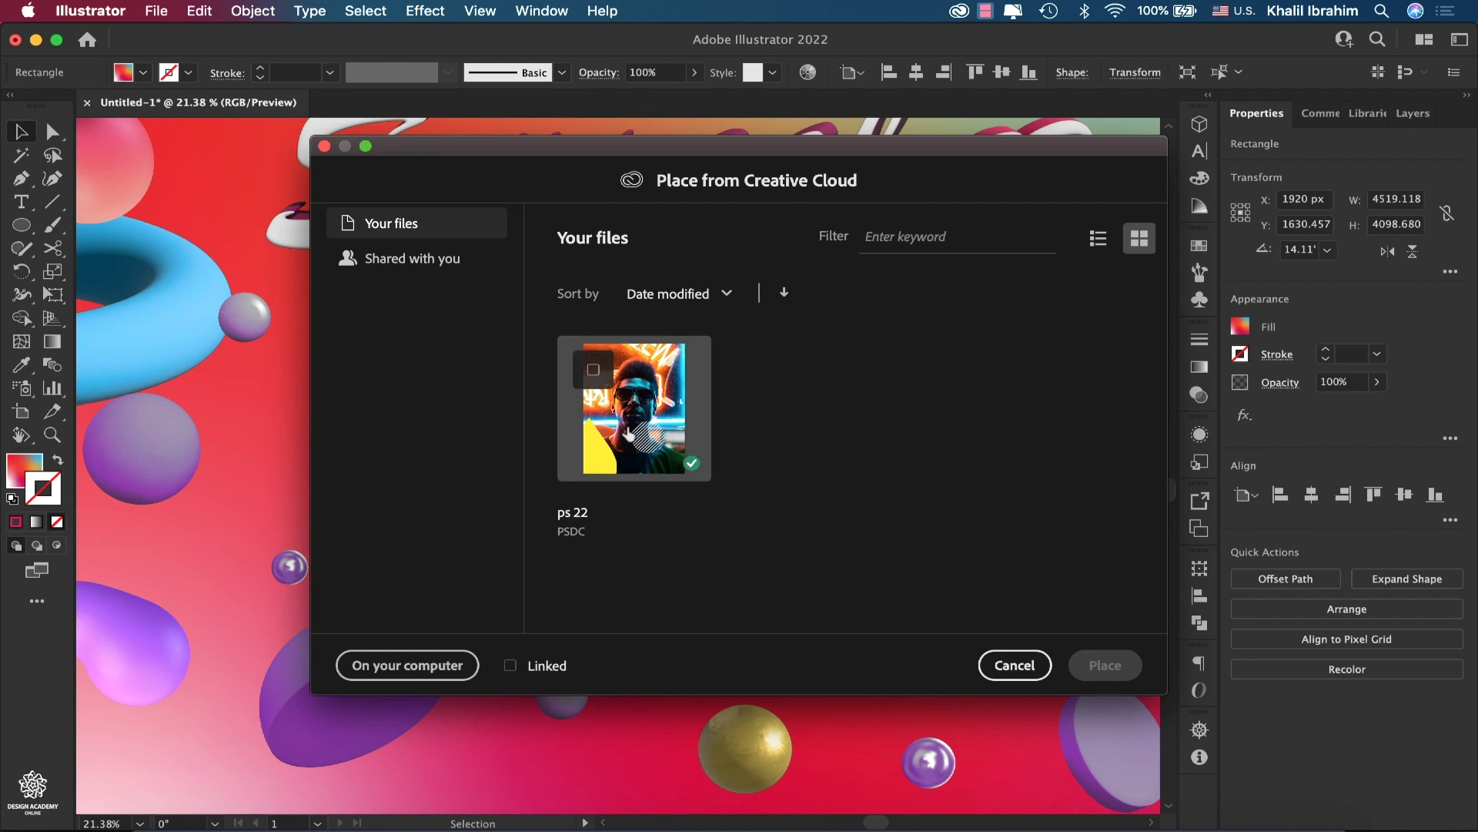
click(648, 416)
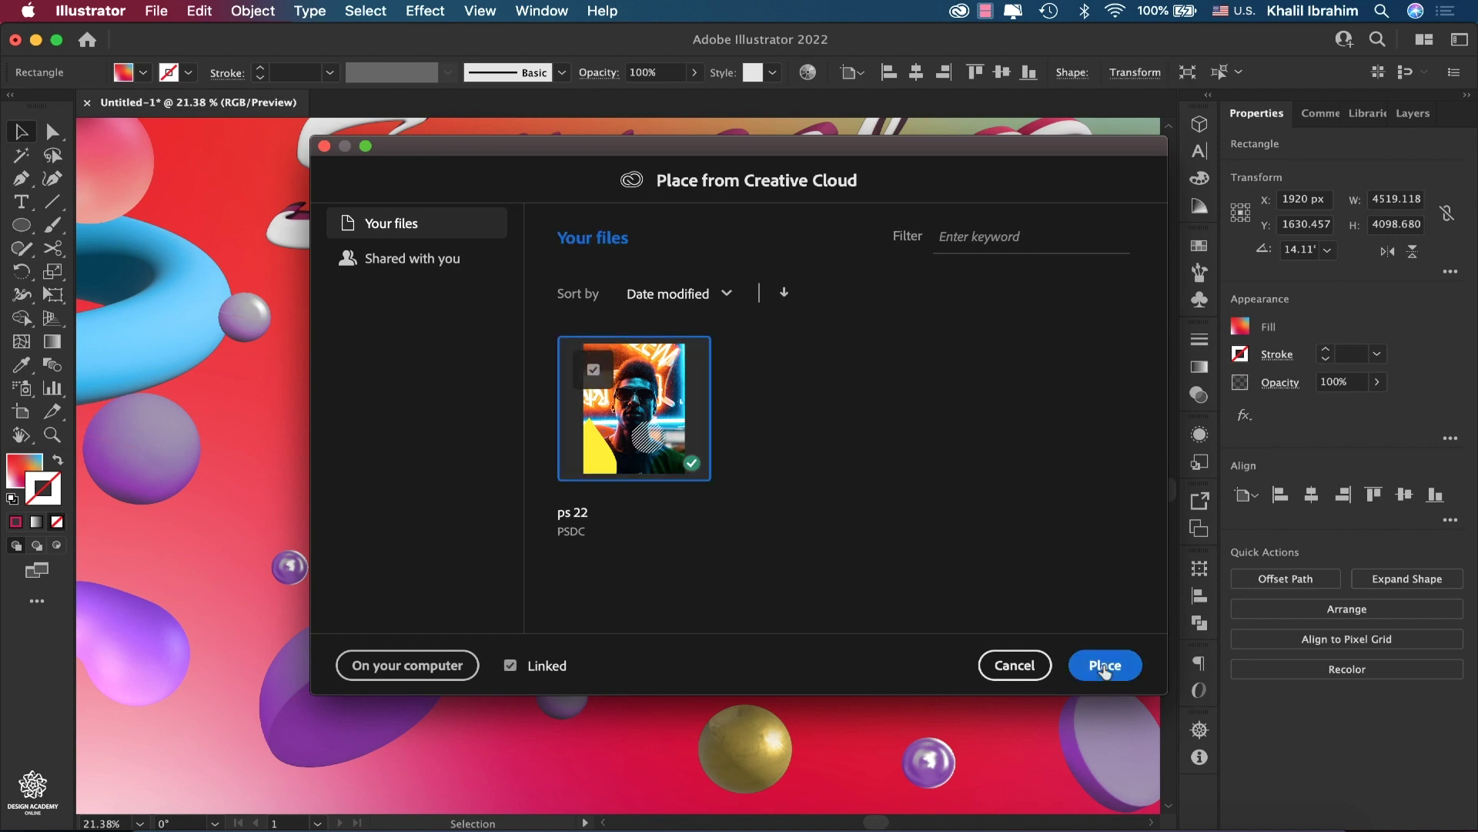
click(1105, 667)
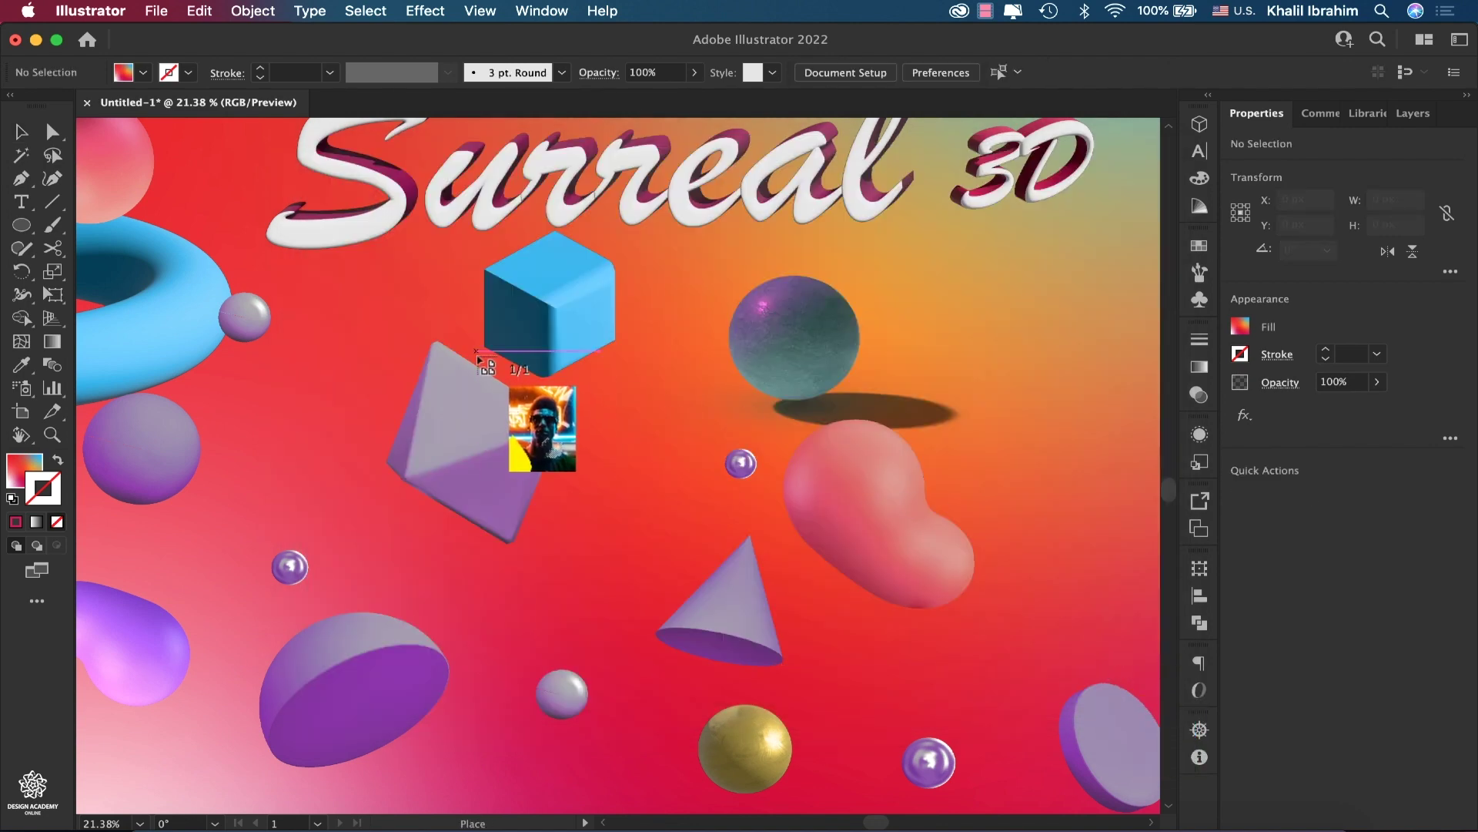
scroll(851, 354, down, 1)
drag(840, 337, 1040, 532)
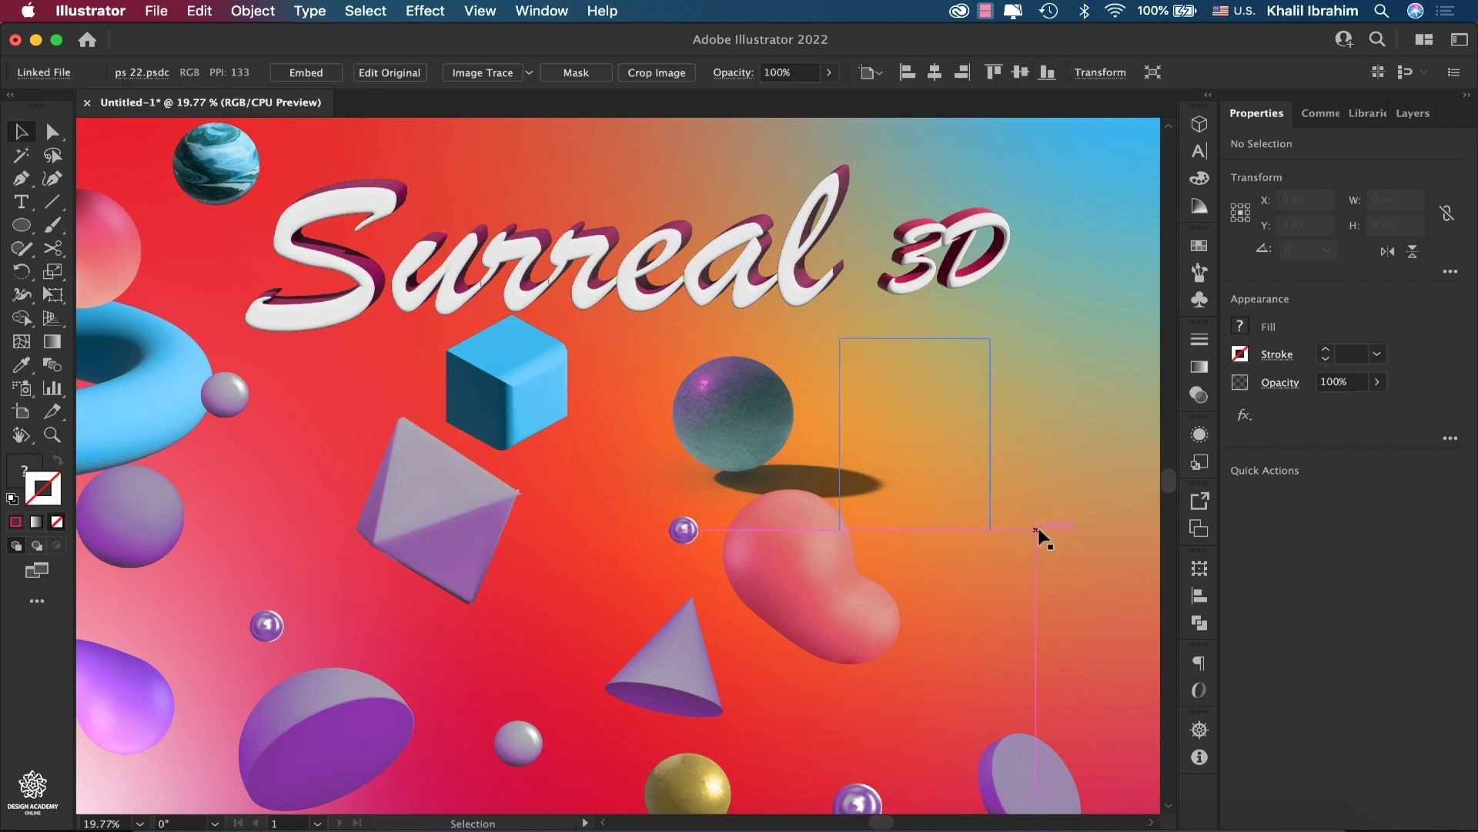
click(47, 73)
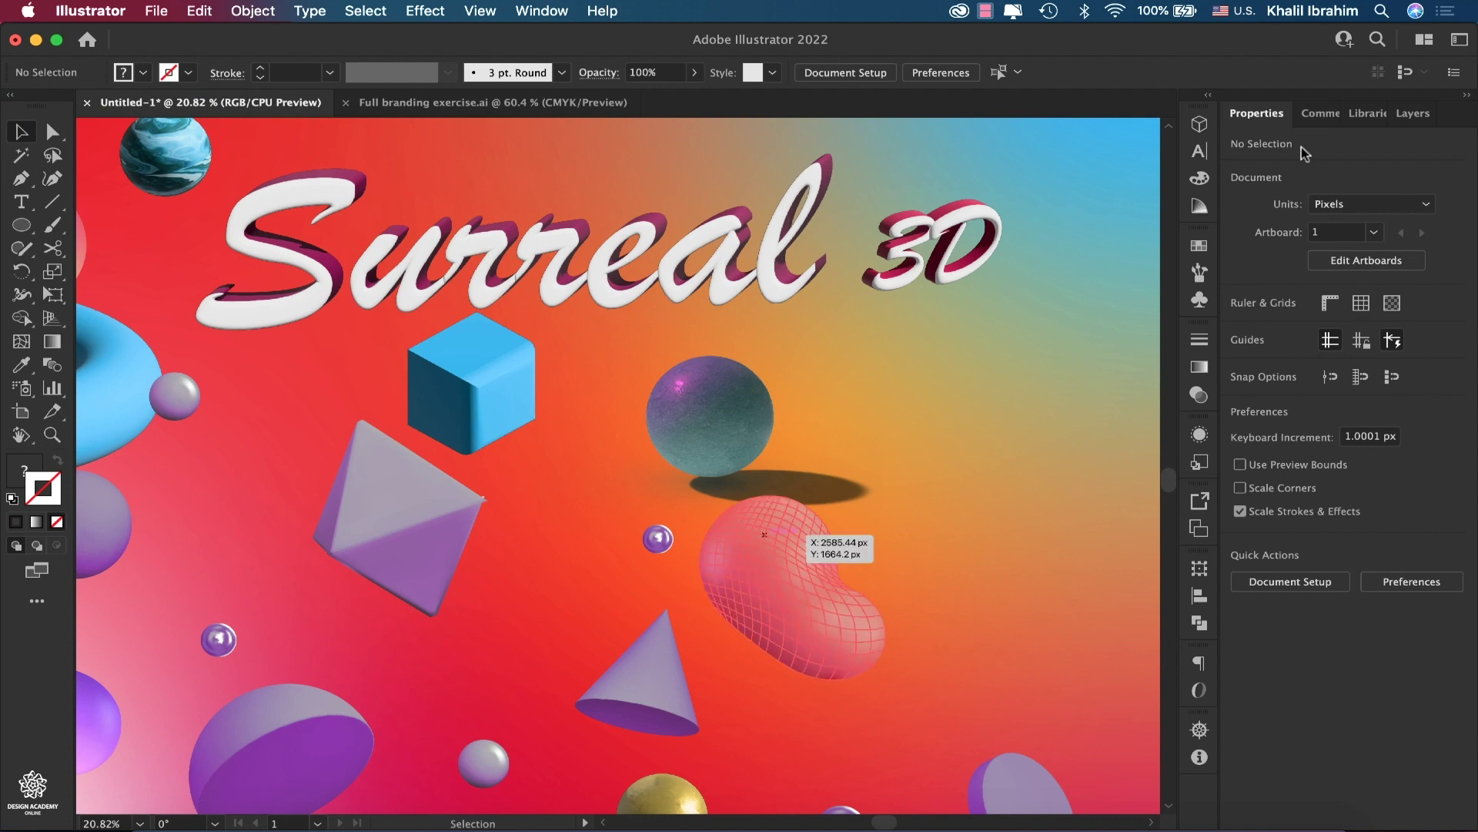
Save the poster to Creative Cloud as 'Surreal 3d' and bring up its Share Document options
click(1344, 39)
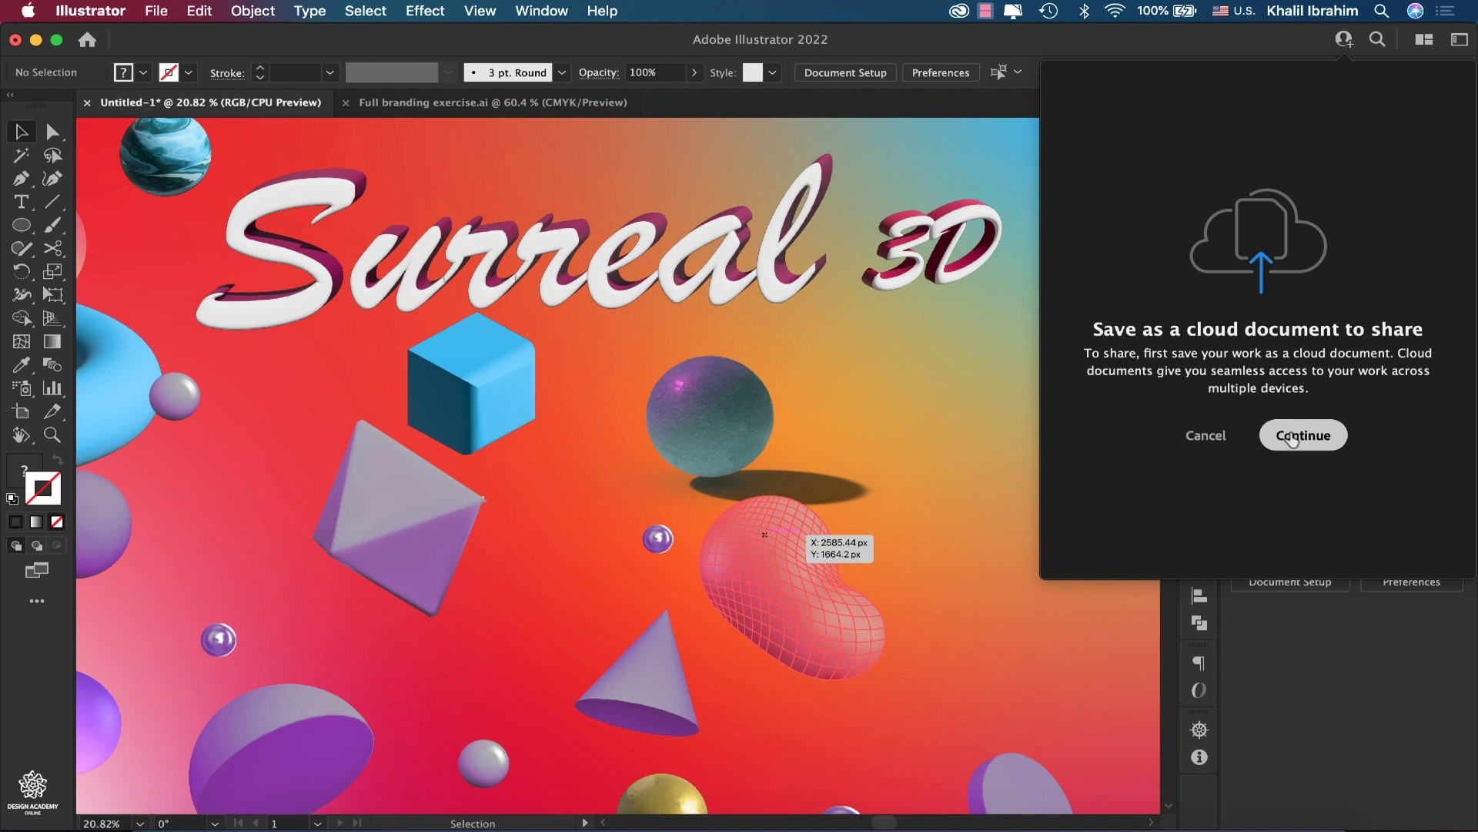
click(1293, 436)
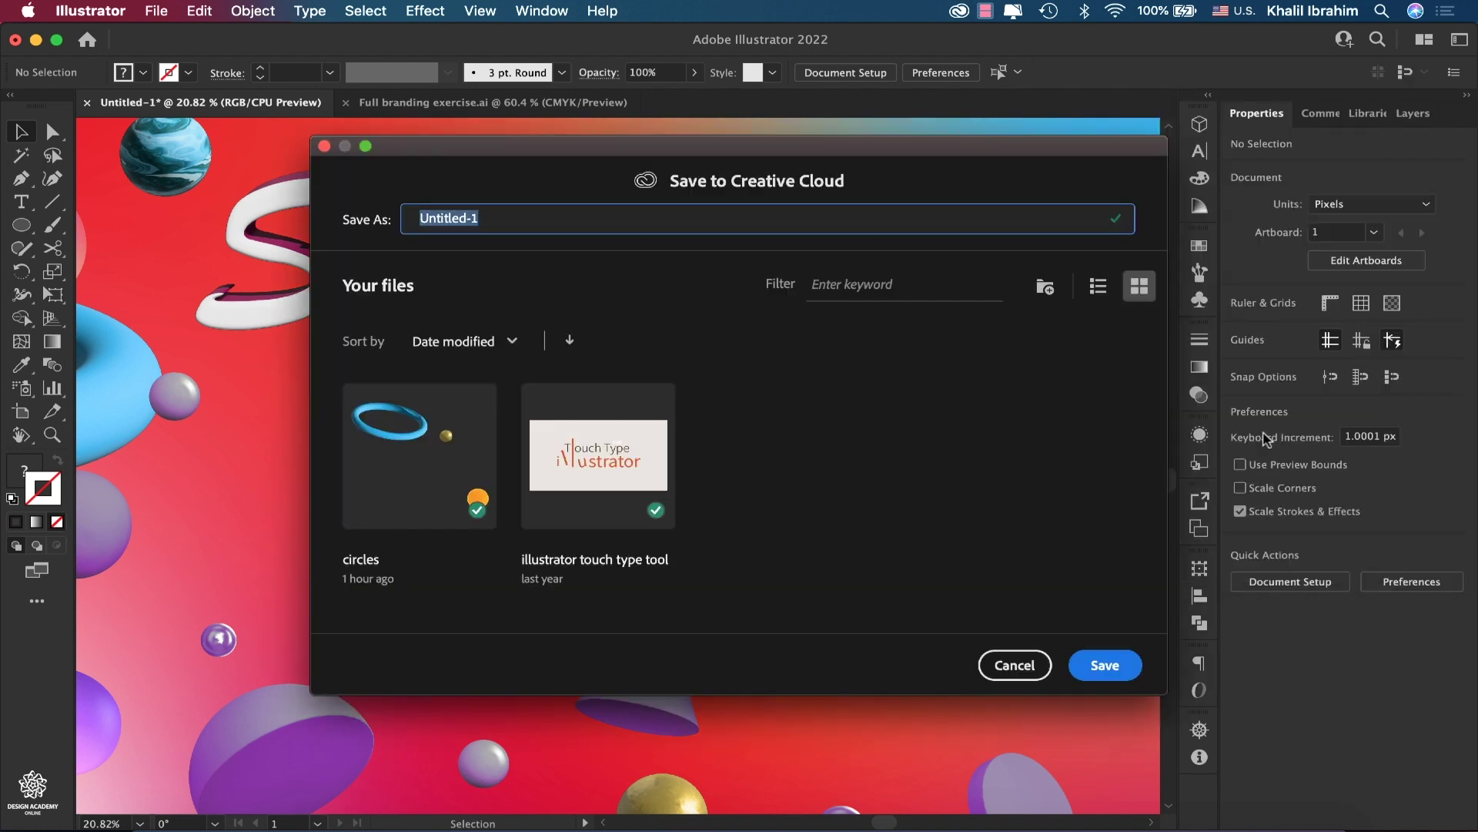
text(Surreal 3d)
click(1104, 660)
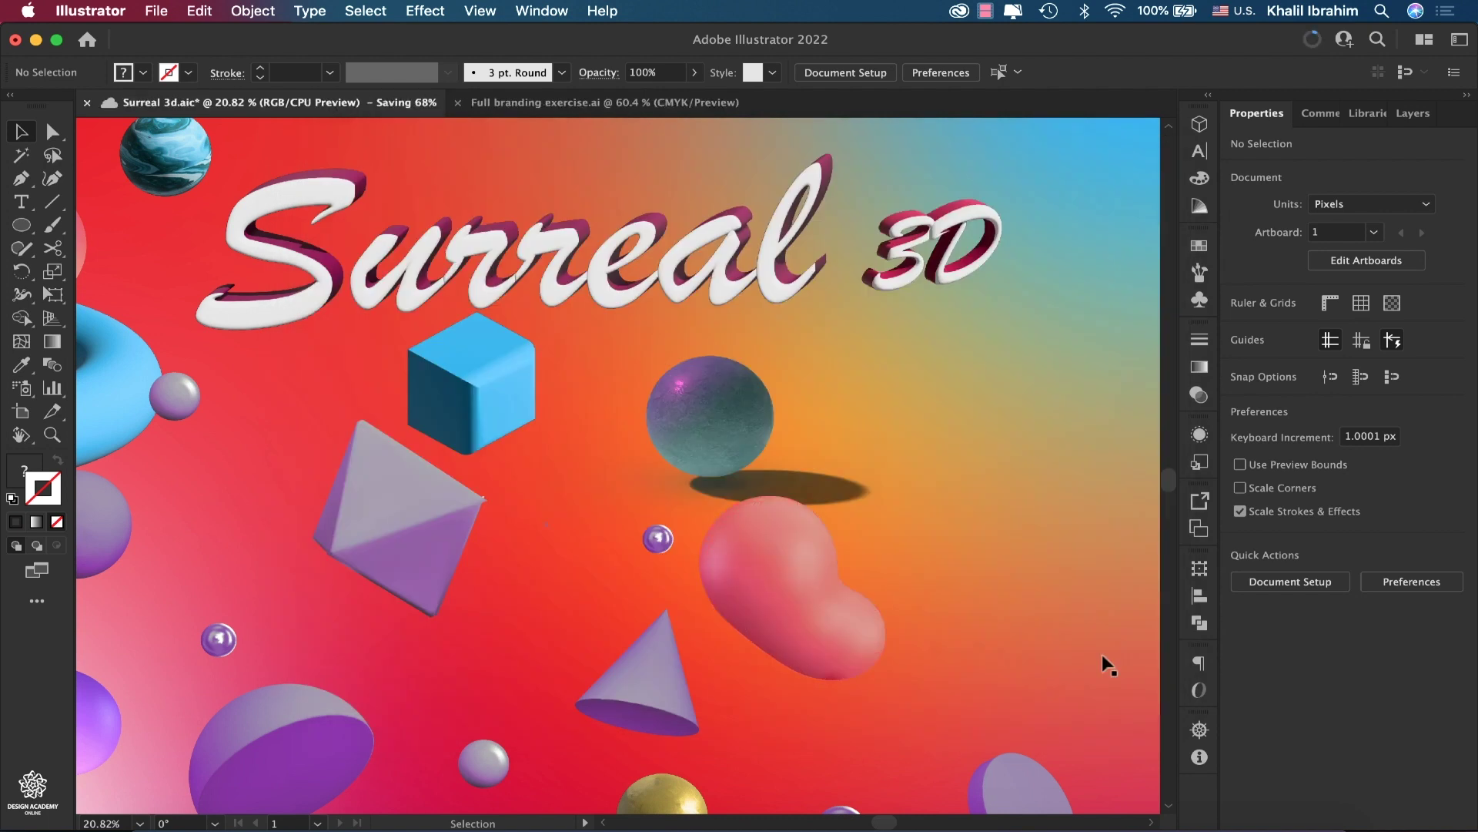
click(1344, 38)
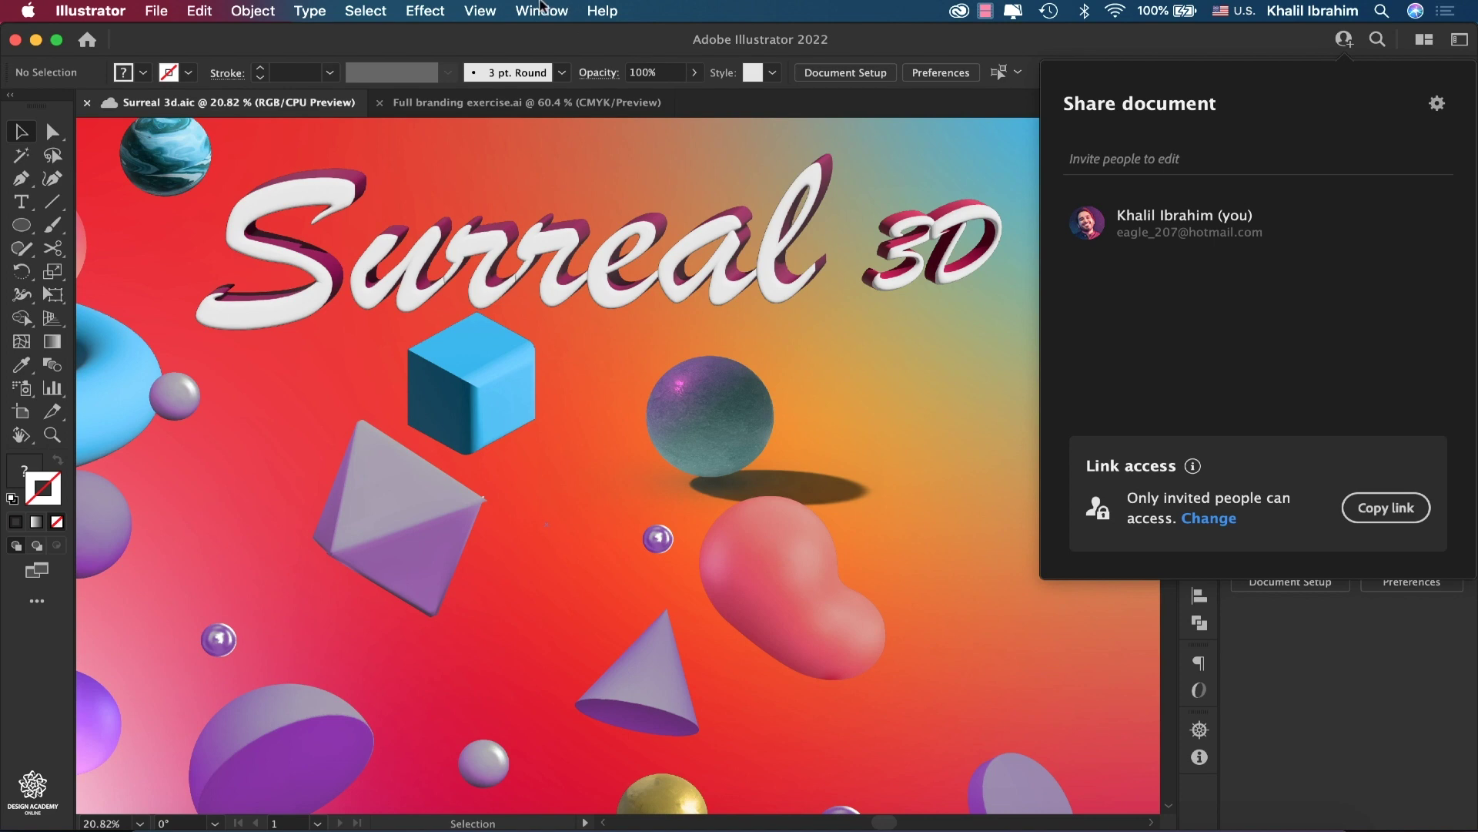
Show the Comments panel for the Surreal 3d poster from the Window menu
click(541, 10)
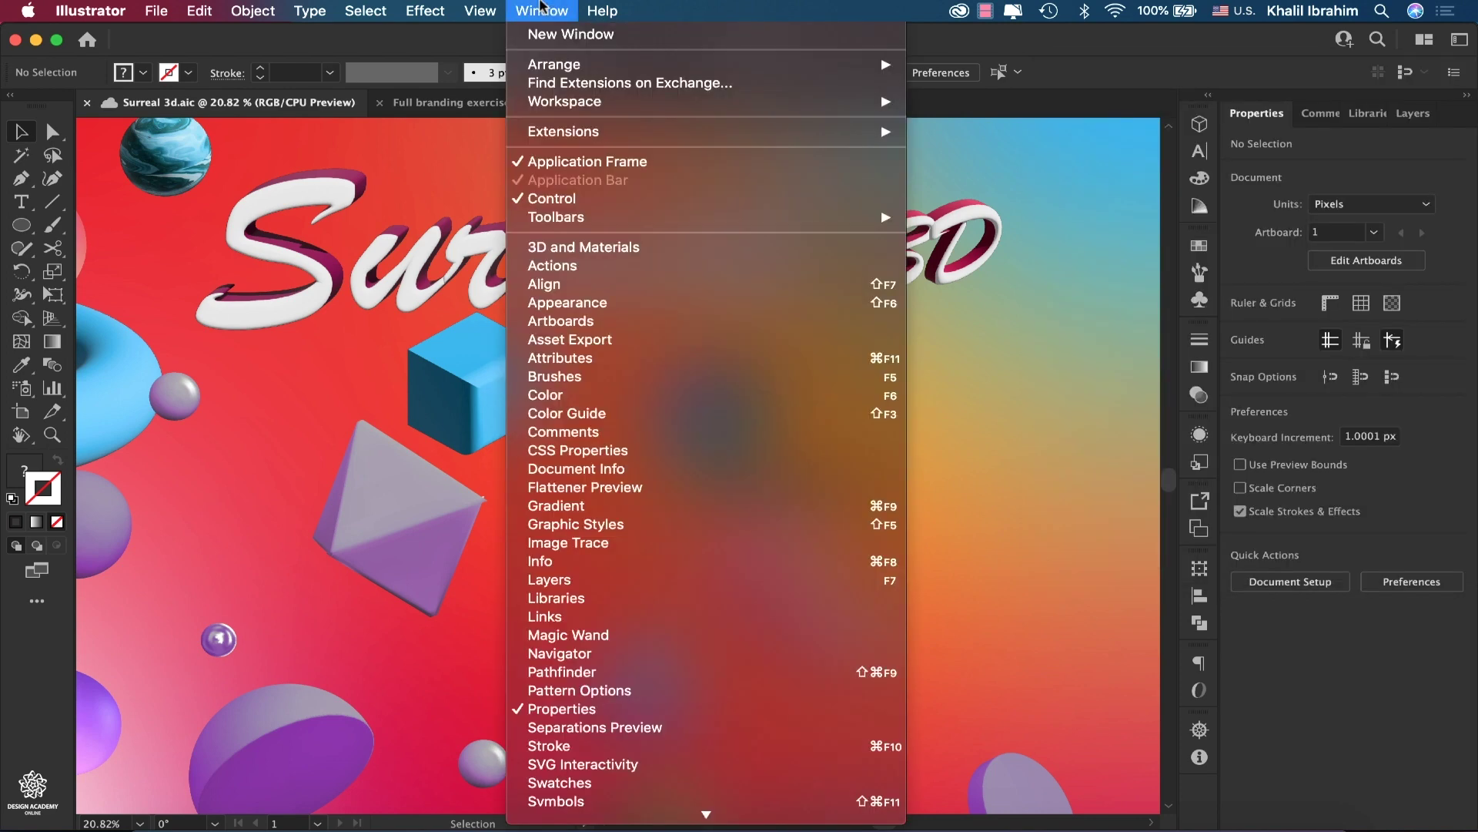
click(581, 432)
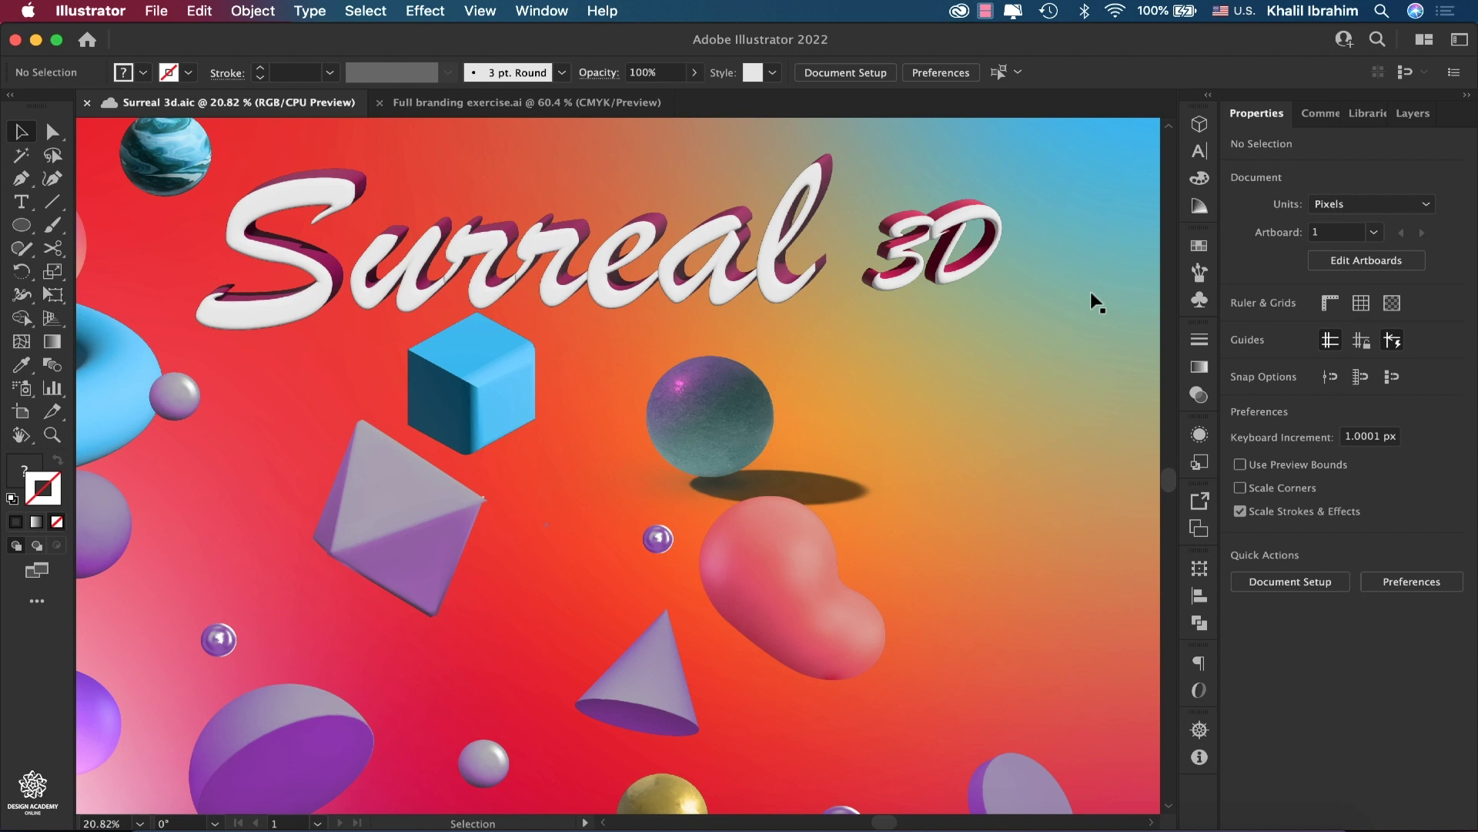
Tile both documents side by side, adjust the Full branding exercise.ai view, then consolidate into tabs
click(1425, 42)
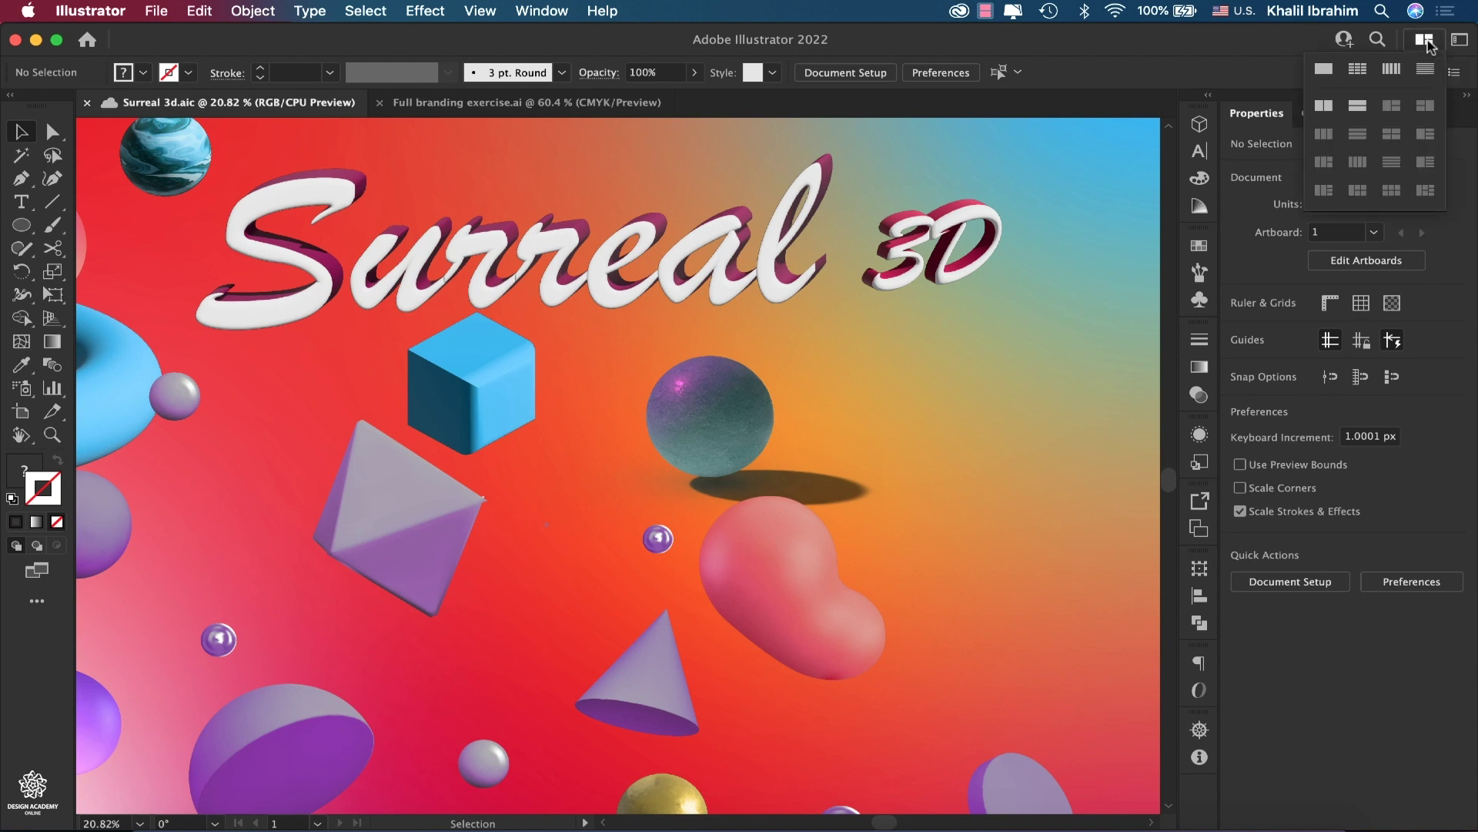
click(1325, 107)
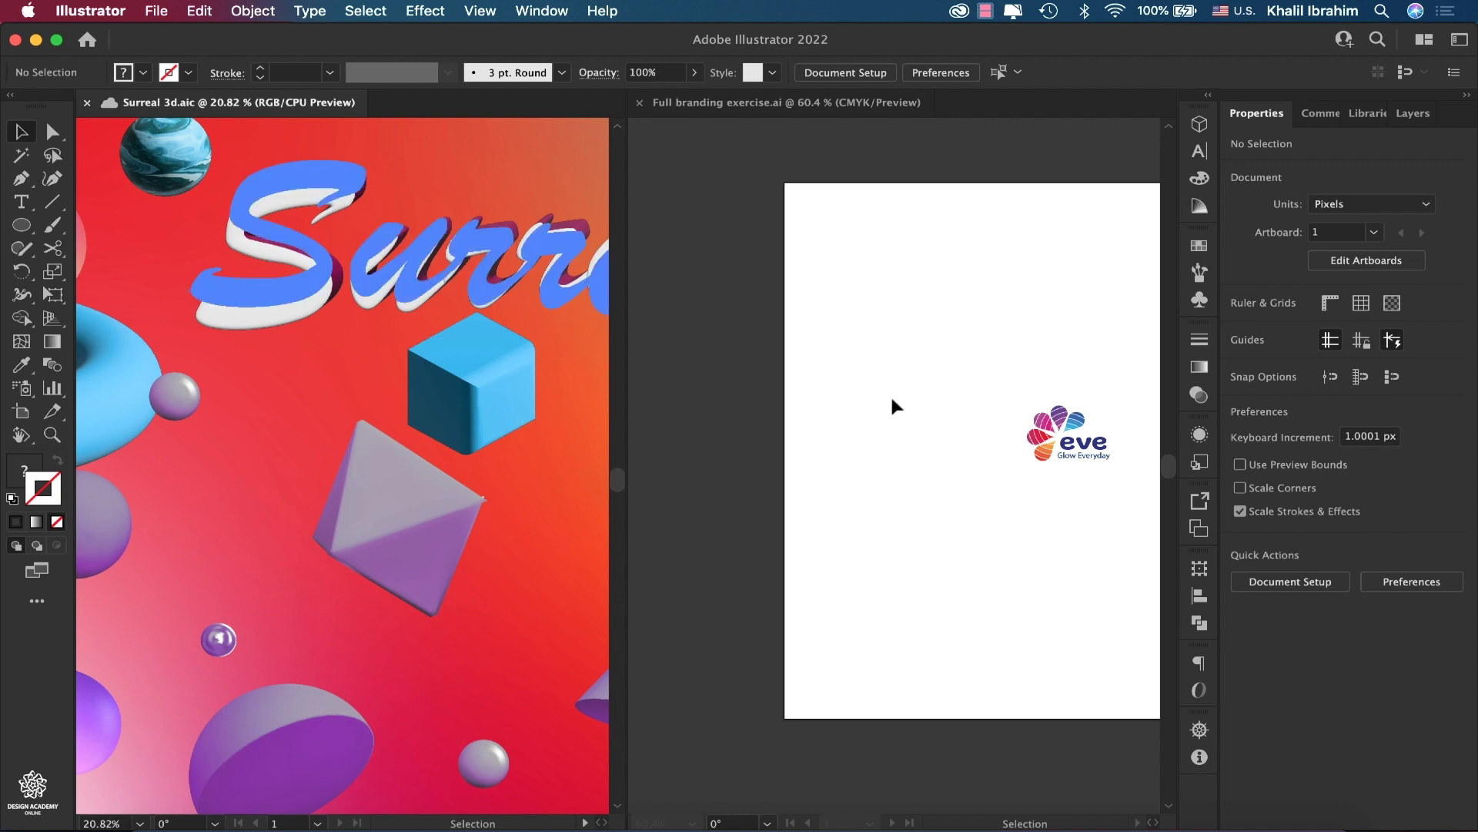
click(924, 448)
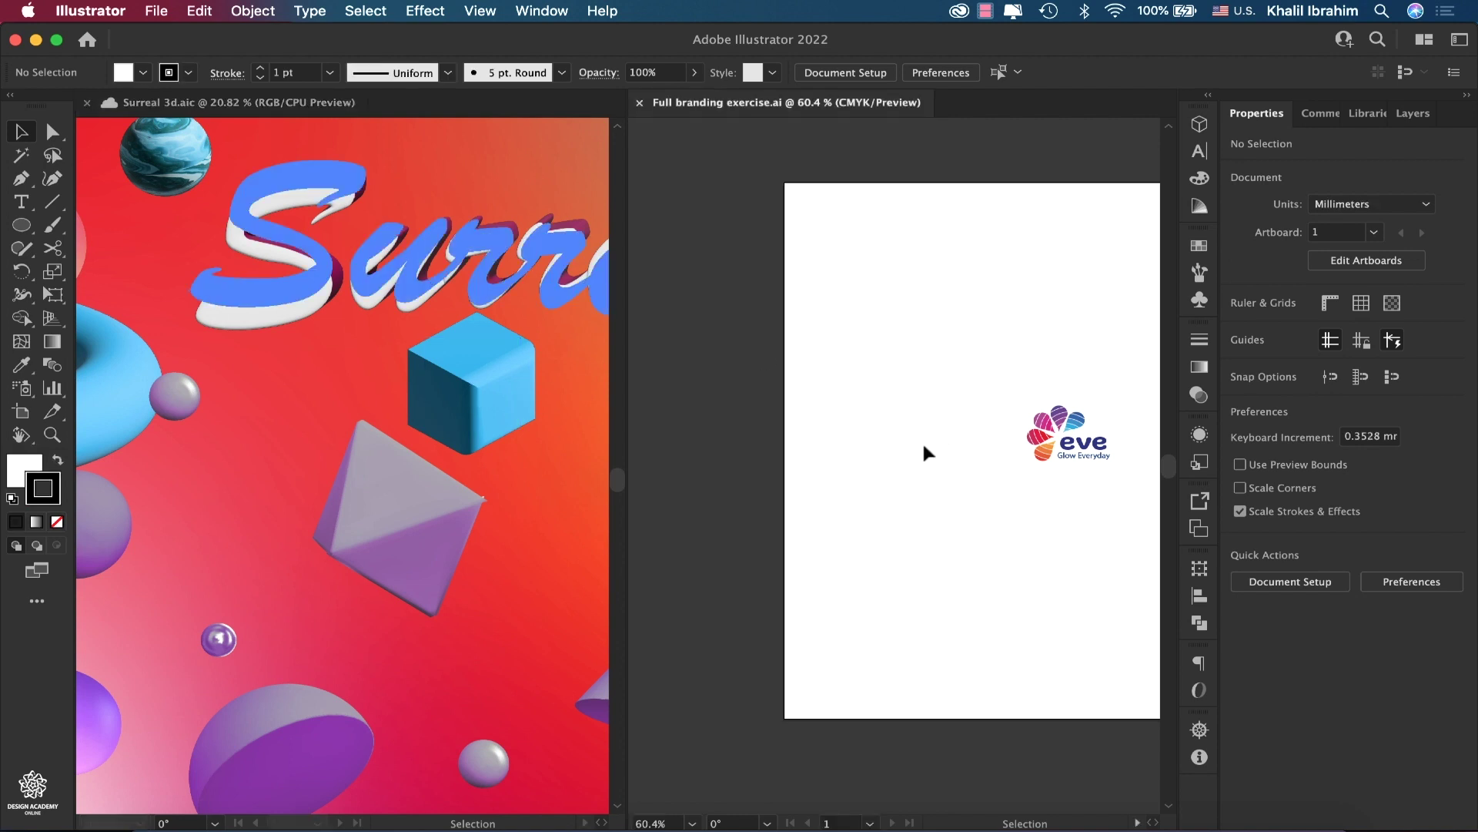
scroll(922, 441, down, 3)
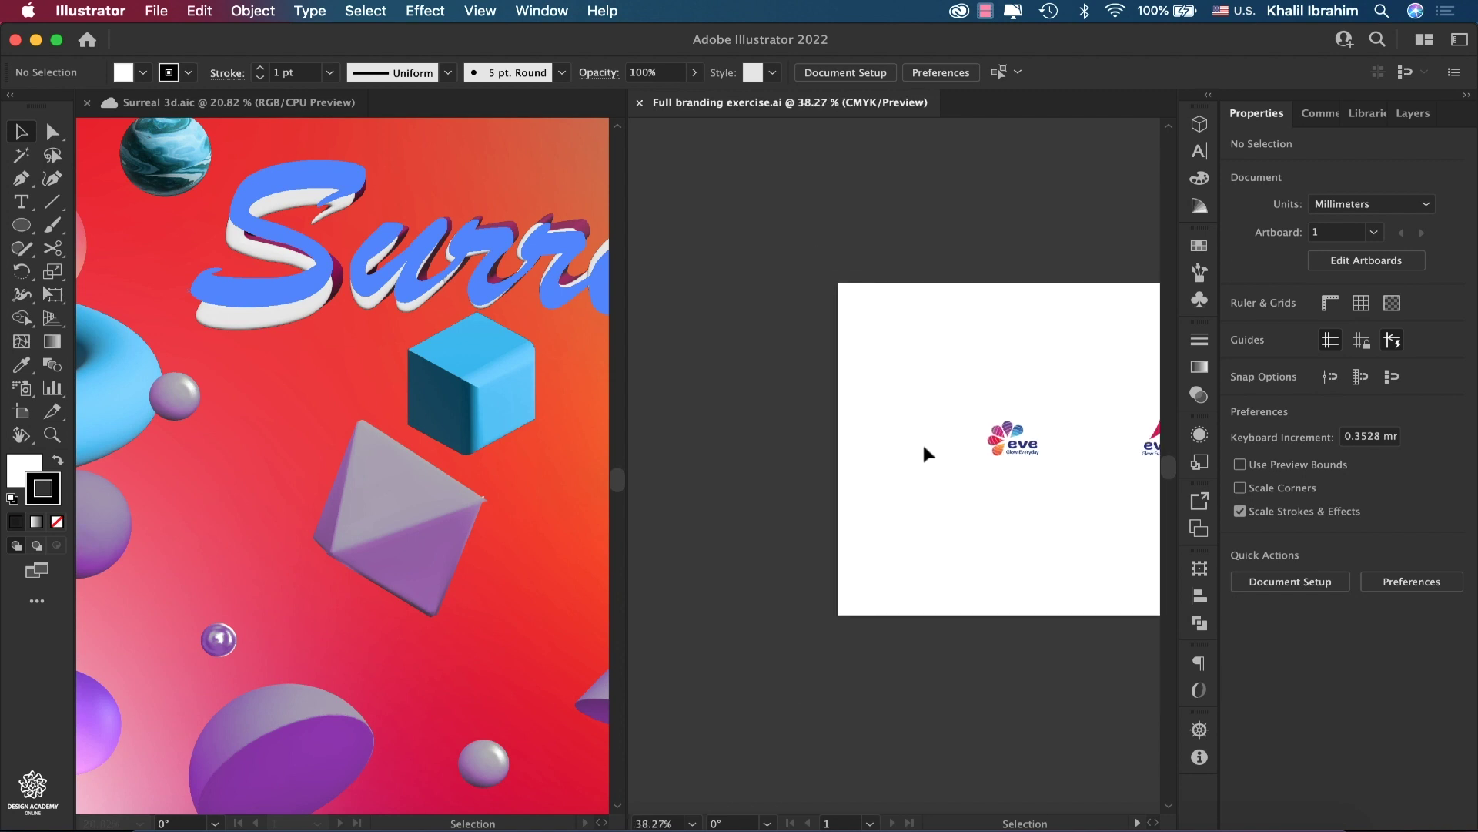
scroll(921, 441, right, 3)
scroll(922, 441, up, 1)
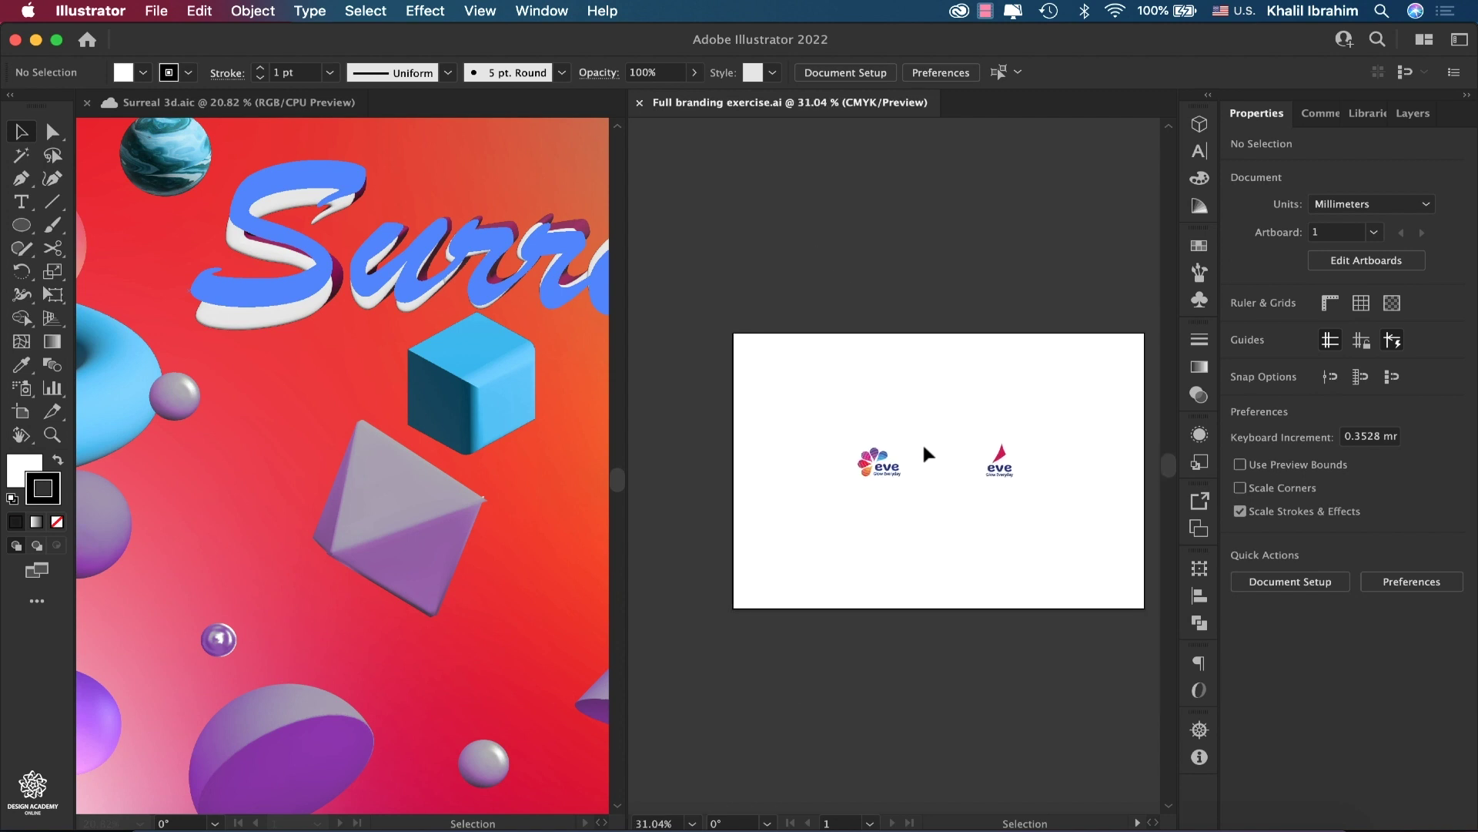
click(1425, 40)
click(1324, 69)
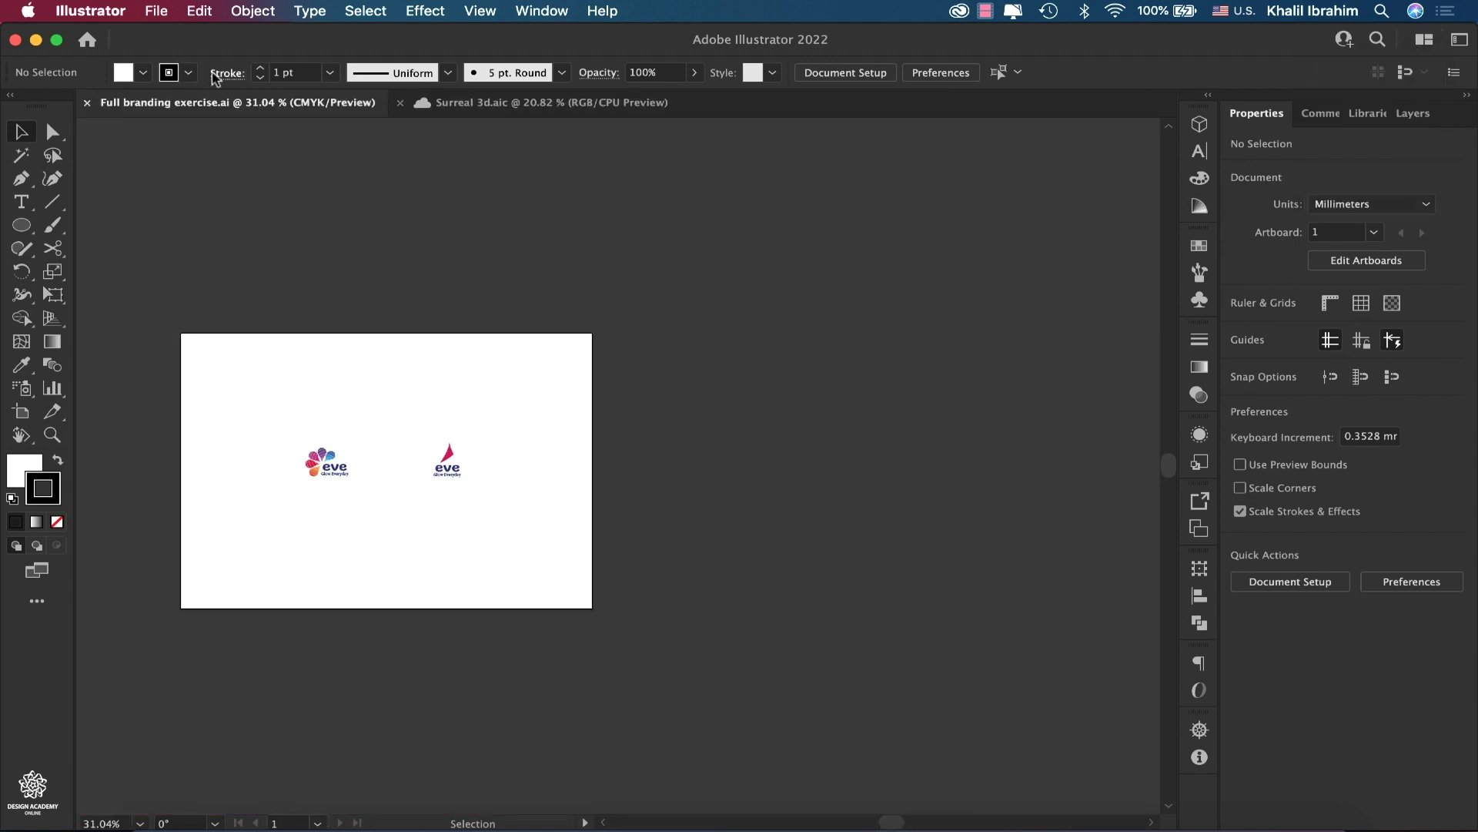
Switch back to the Surreal 3d.aic tab and show the available workspaces list
click(470, 105)
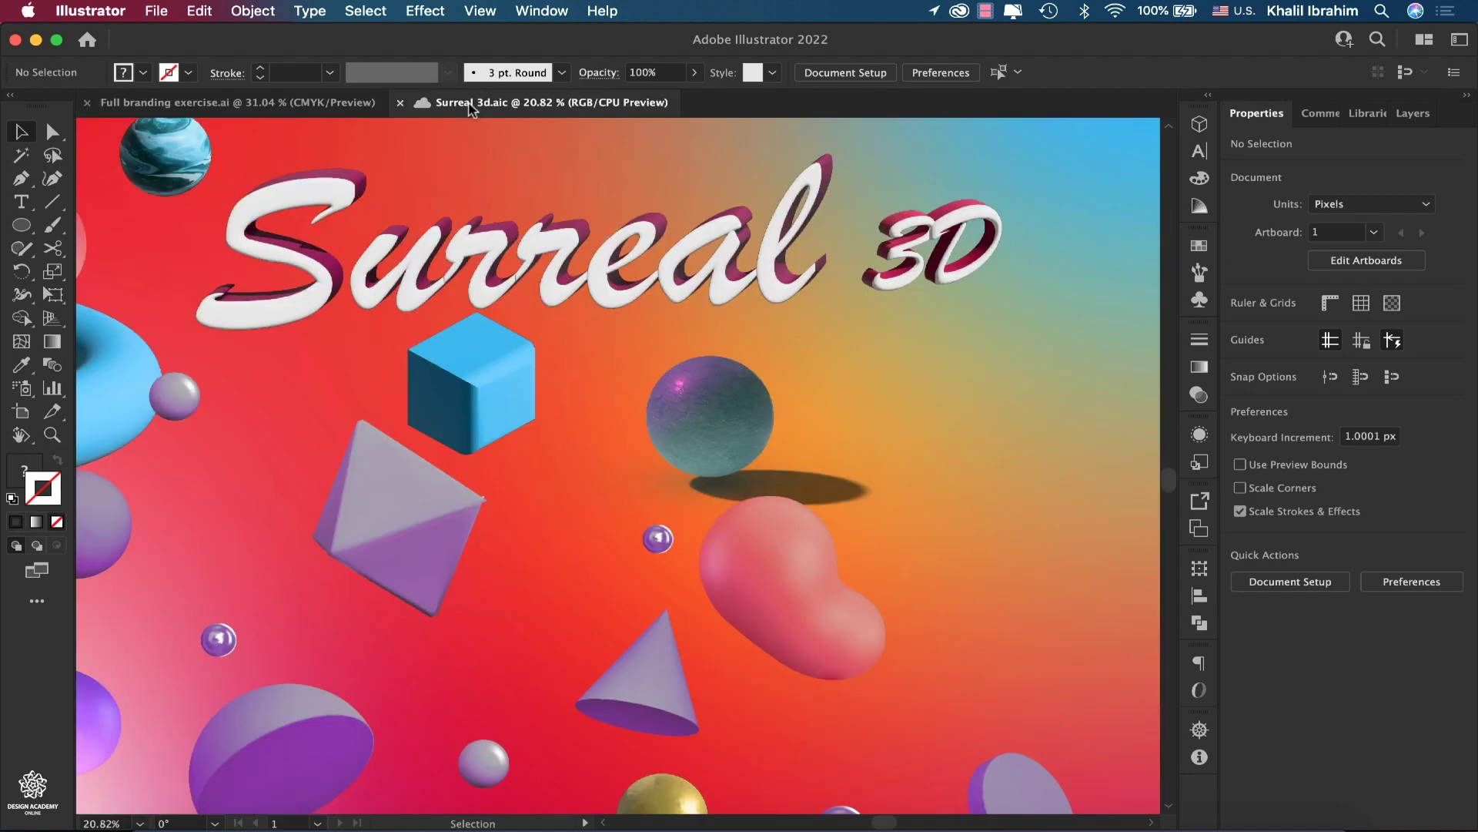
click(1460, 41)
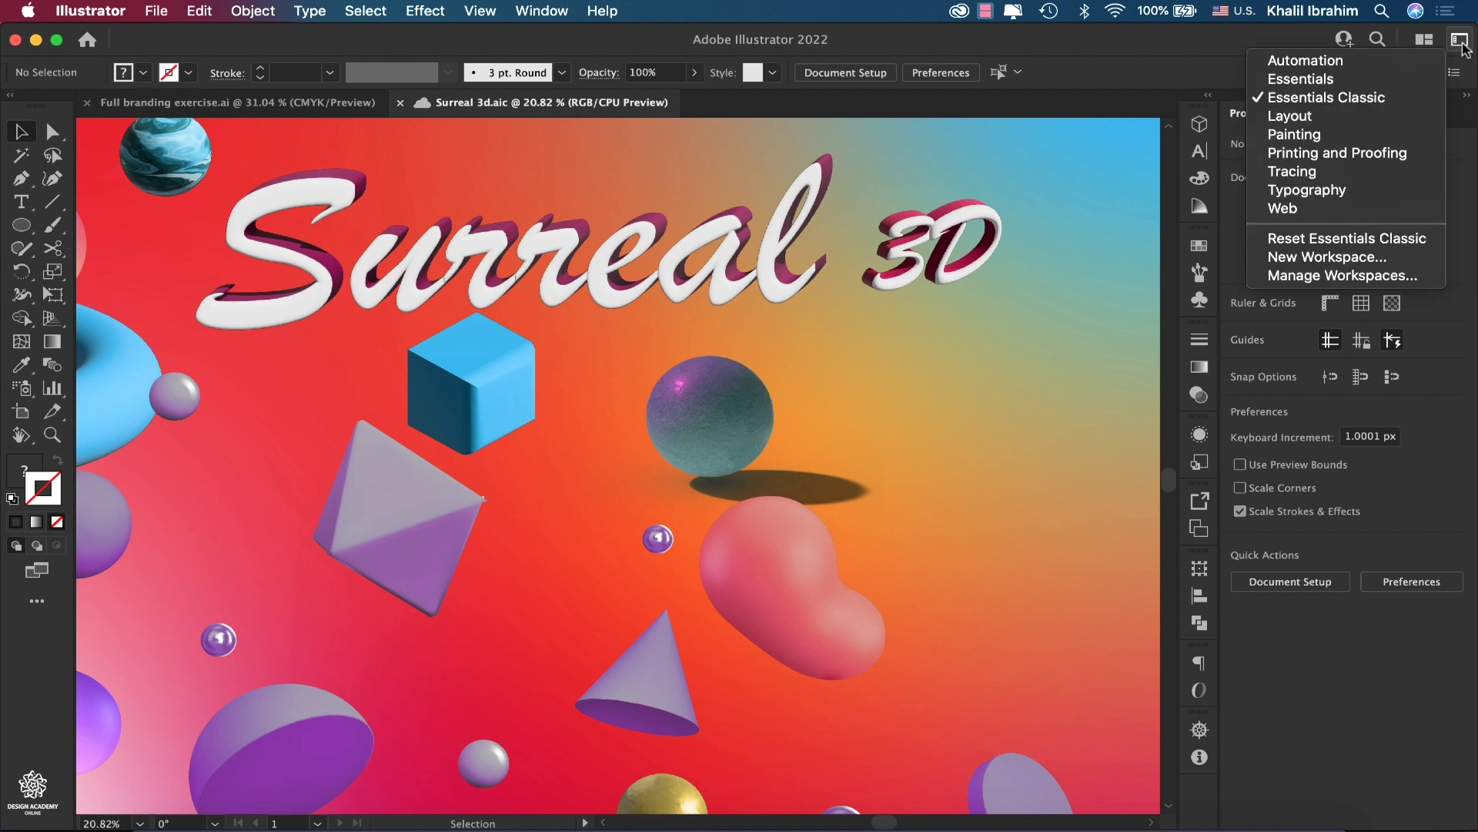